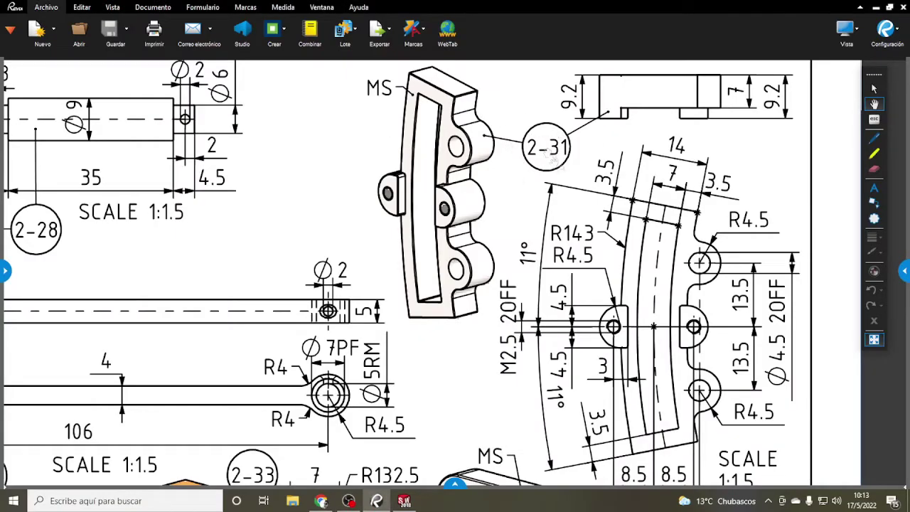
Step: Pan the Revu PDF so part 2-31's dimensioned view is centred, then return to SOLIDWORKS
drag(651, 165, 705, 252)
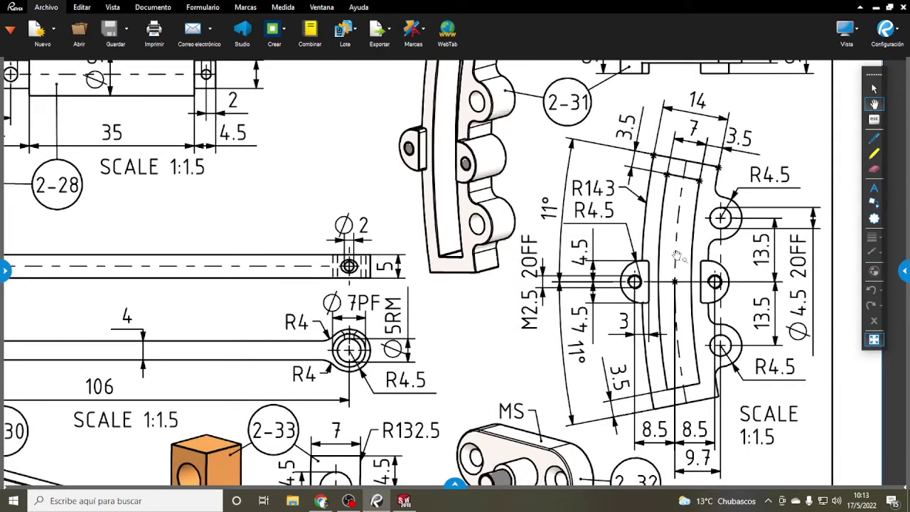
click(405, 501)
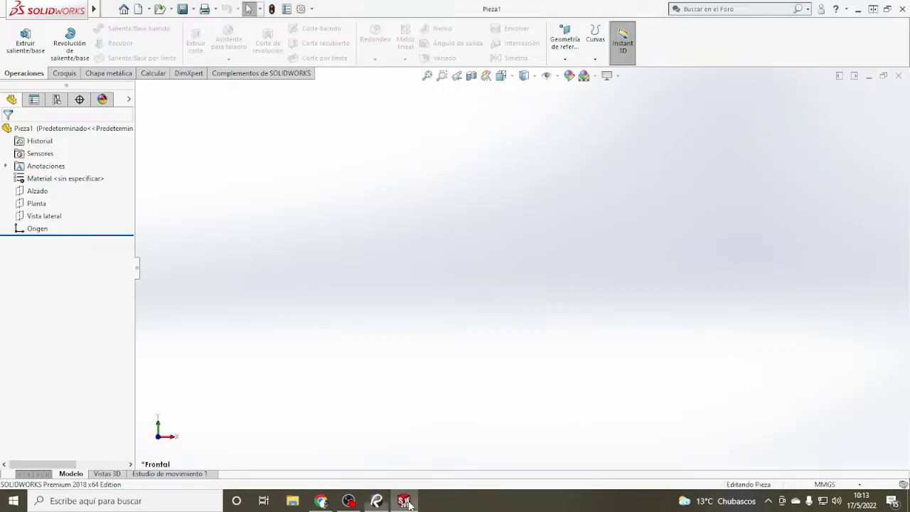
Step: Sketch a three-point arc on the Alzado plane
click(37, 190)
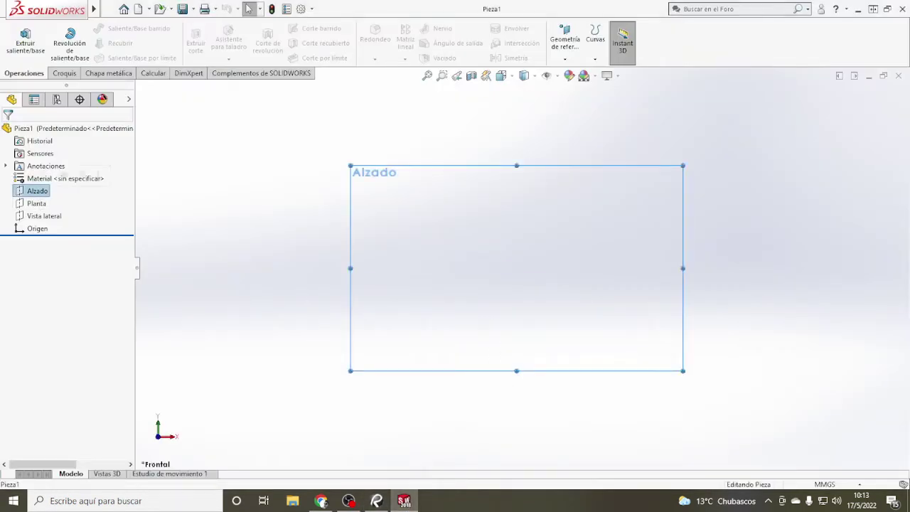
click(71, 73)
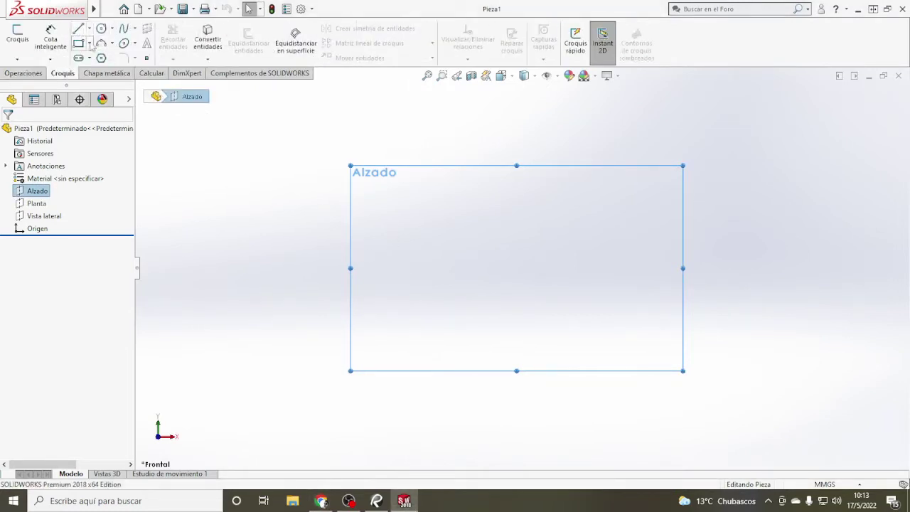
click(101, 43)
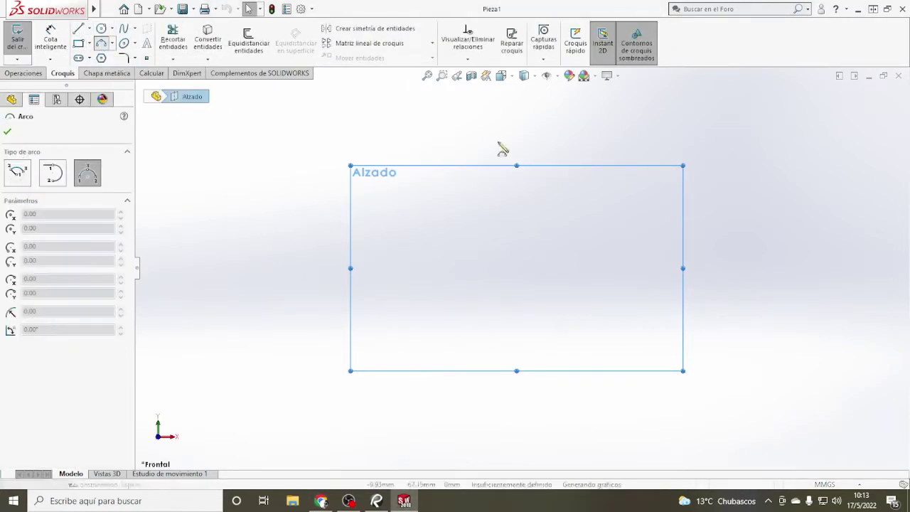
click(503, 132)
click(481, 360)
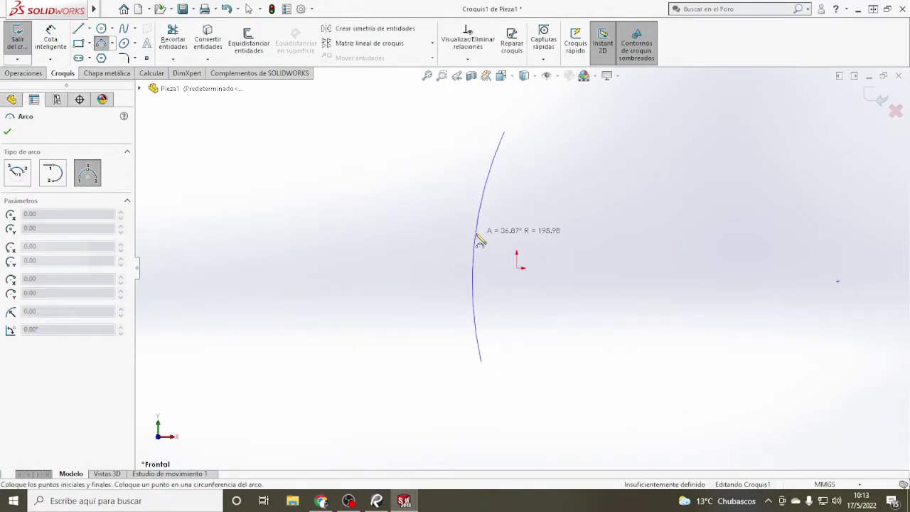
click(480, 240)
Step: Draw two lines running right from the arc's top and bottom ends
click(78, 29)
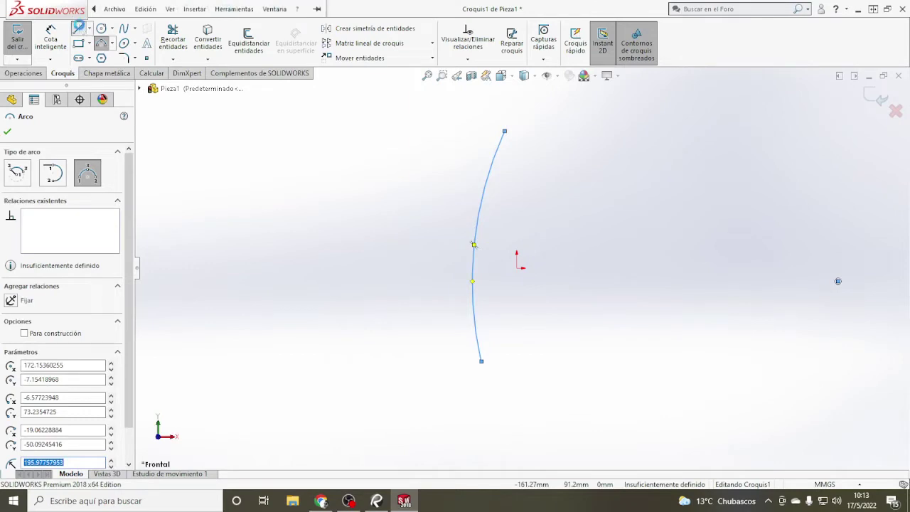
click(504, 131)
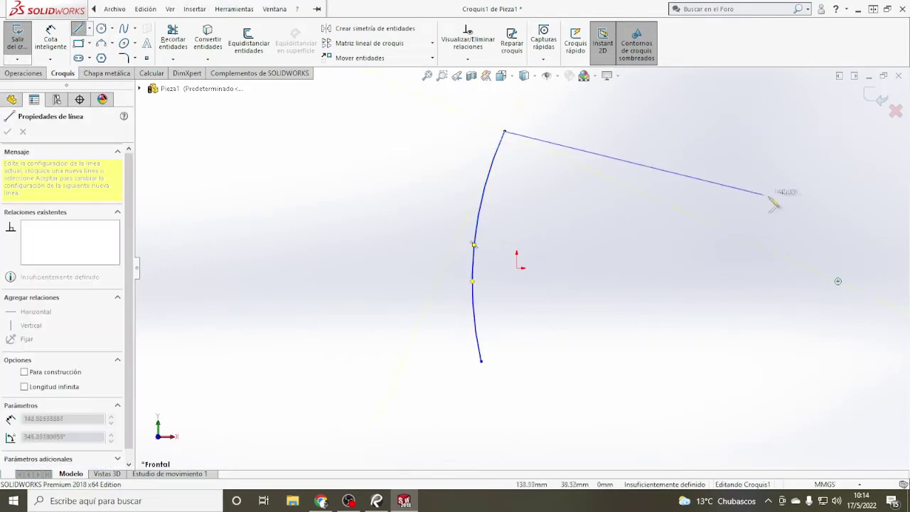
click(816, 200)
key(Escape)
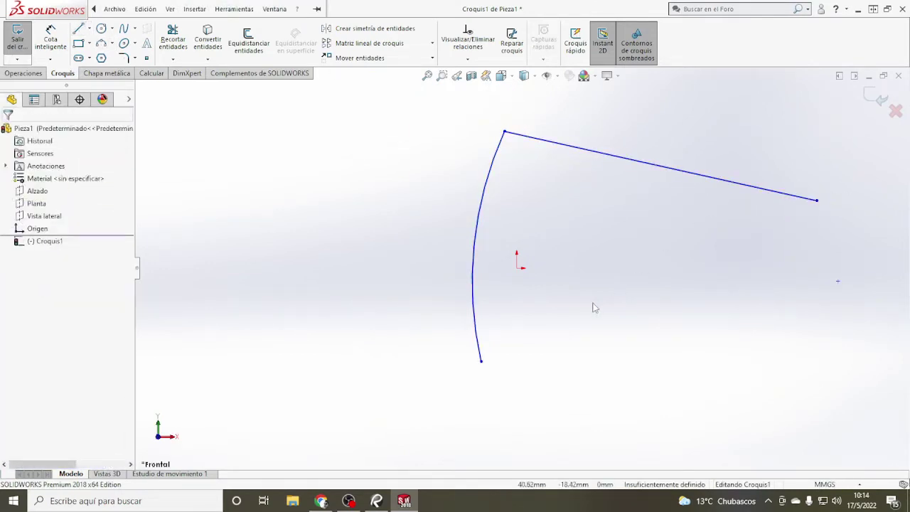
key(l)
click(481, 360)
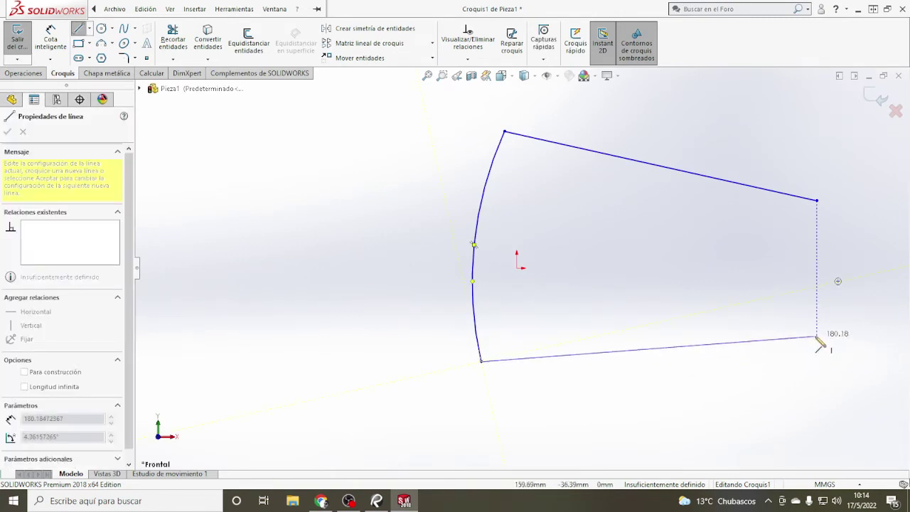
click(816, 336)
key(Escape)
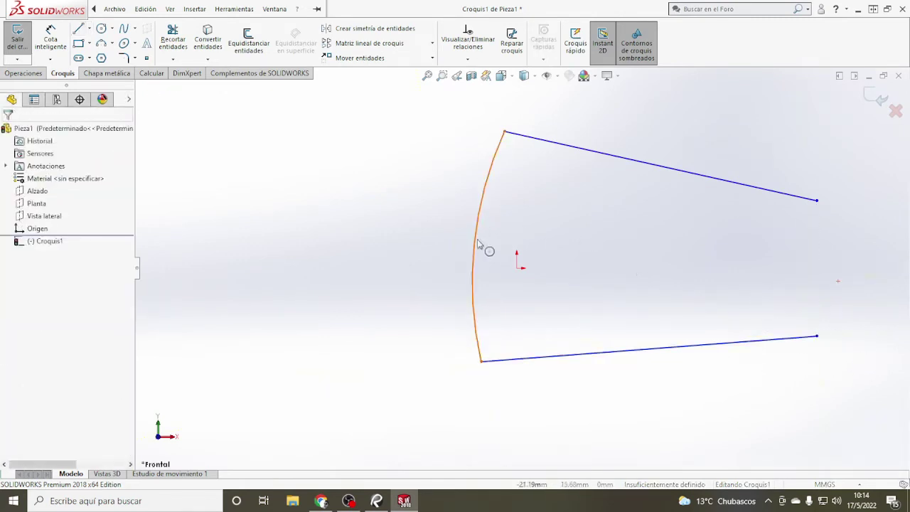
Step: Make the arc's midpoint coincident with the origin
click(474, 246)
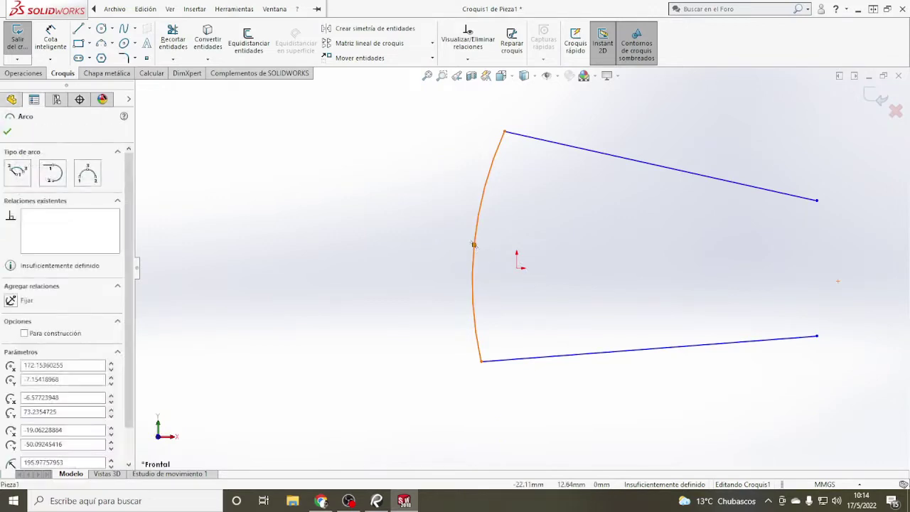
ctrl+click(517, 267)
click(585, 217)
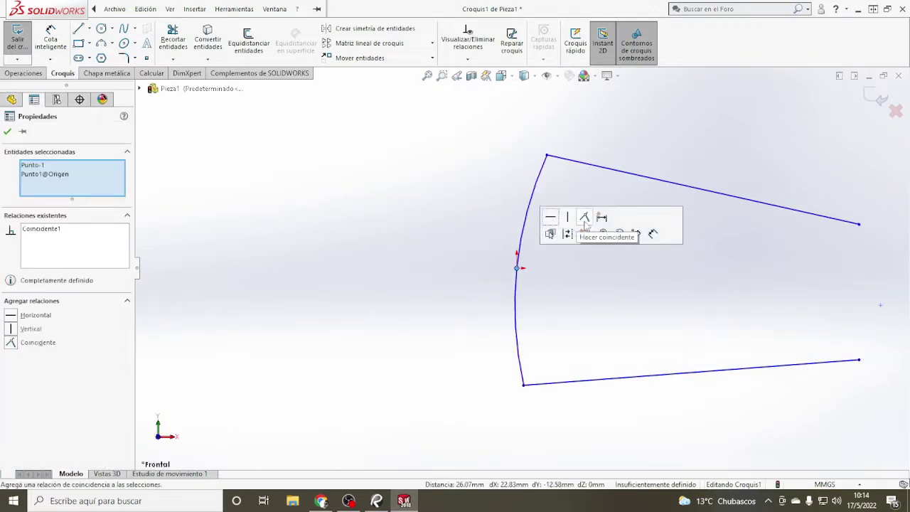
click(641, 300)
click(89, 29)
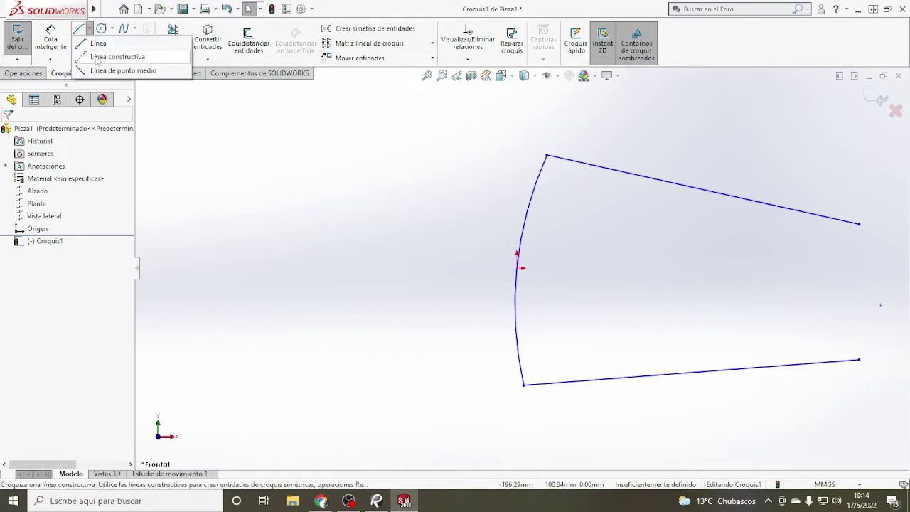
Step: Draw a horizontal centreline rightward from the origin
click(92, 56)
drag(517, 268, 792, 268)
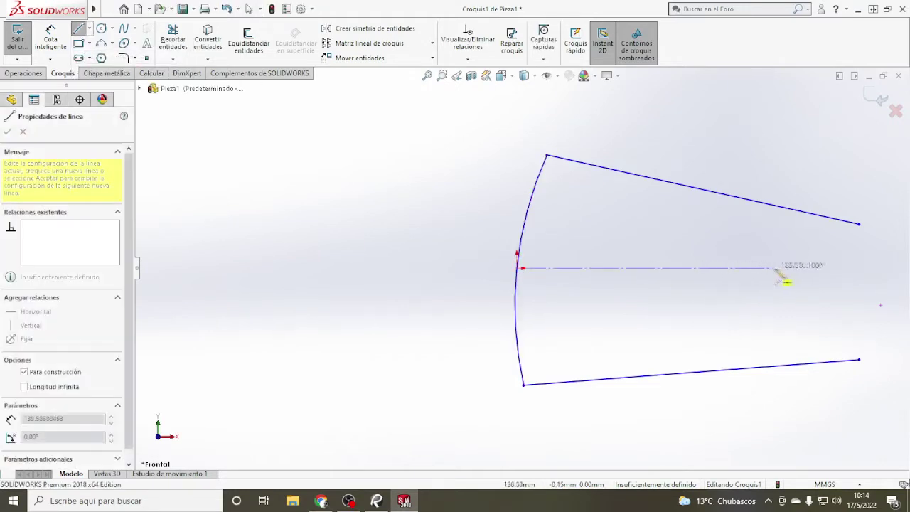
click(376, 501)
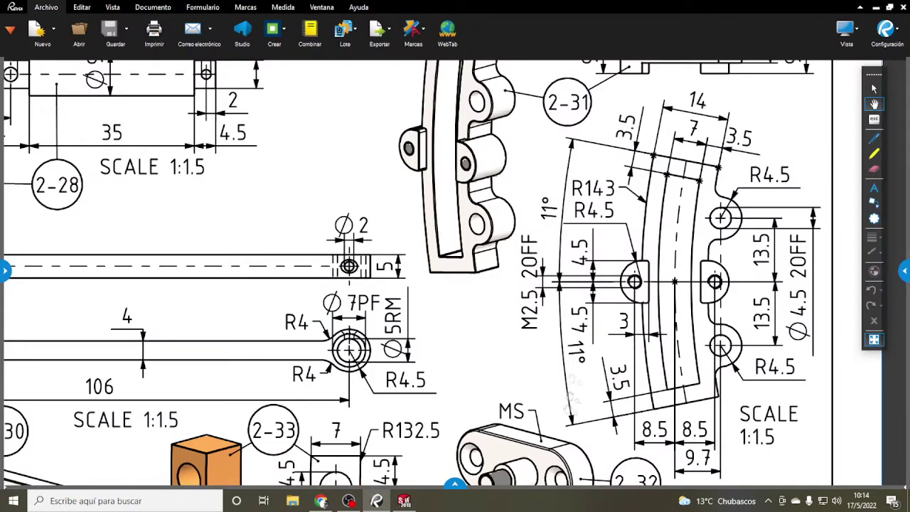
click(403, 500)
Step: Dimension the top and bottom lines at 11° each to the centreline
click(51, 37)
click(580, 268)
click(608, 170)
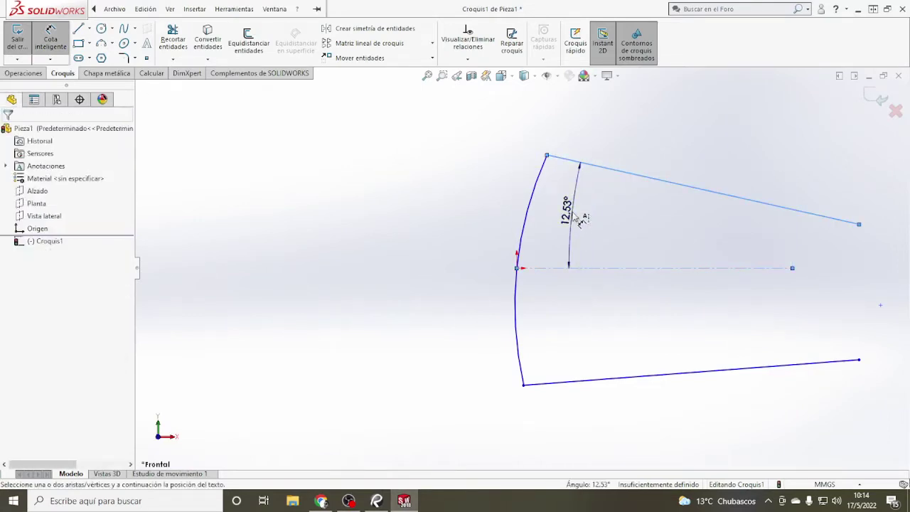
click(579, 218)
text(11)
key(Return)
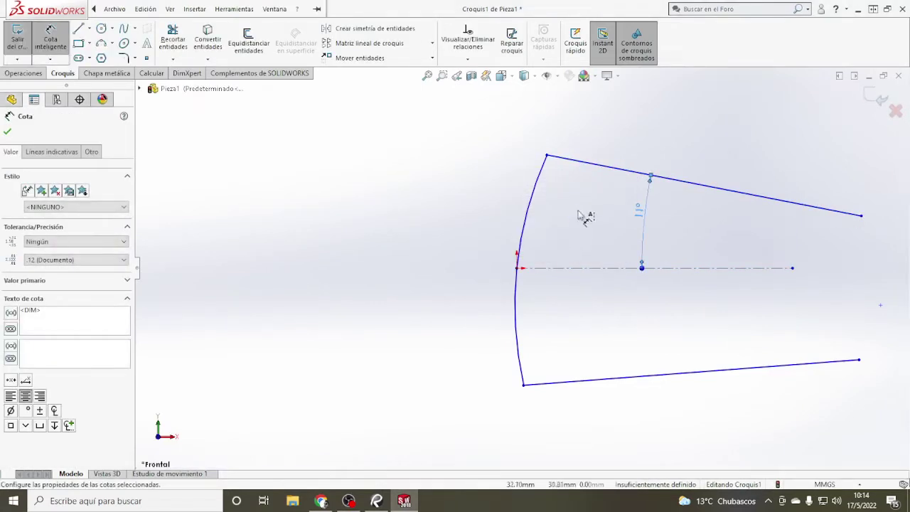
click(585, 268)
click(586, 380)
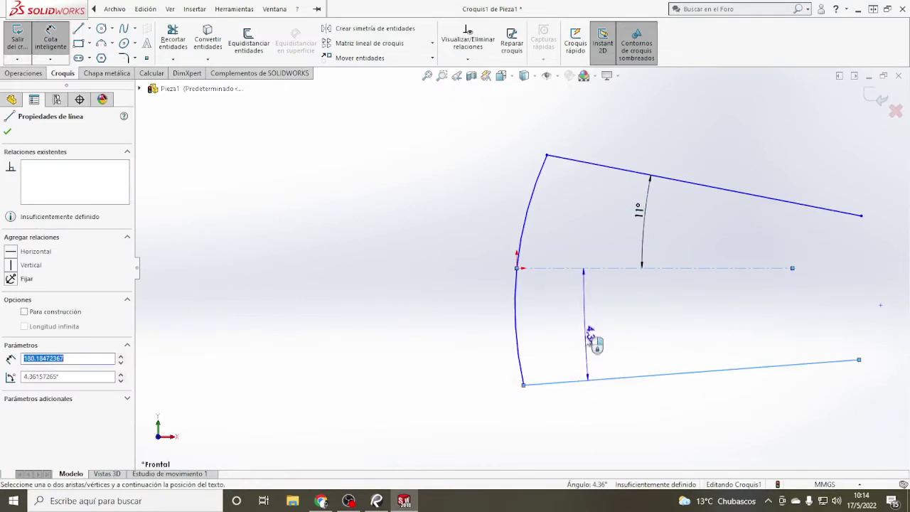
click(641, 320)
text(11)
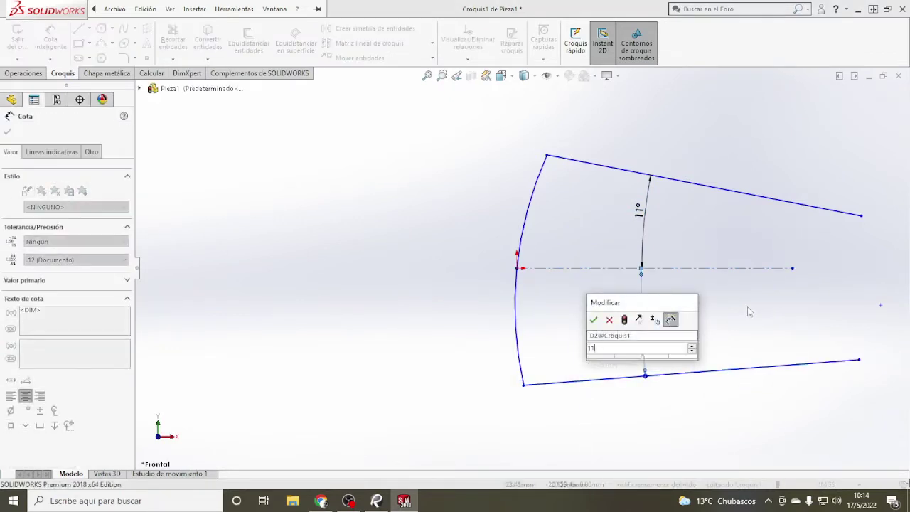
key(Return)
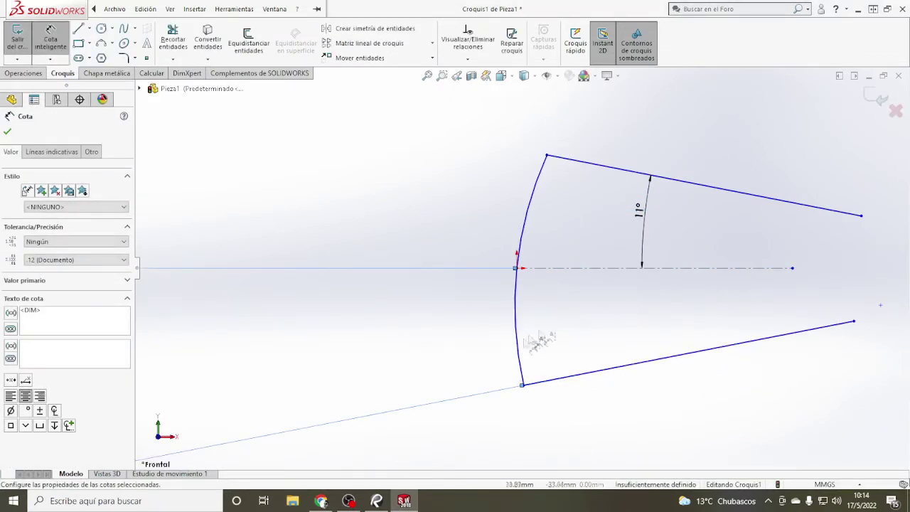
scroll(522, 268, up, 5)
key(Escape)
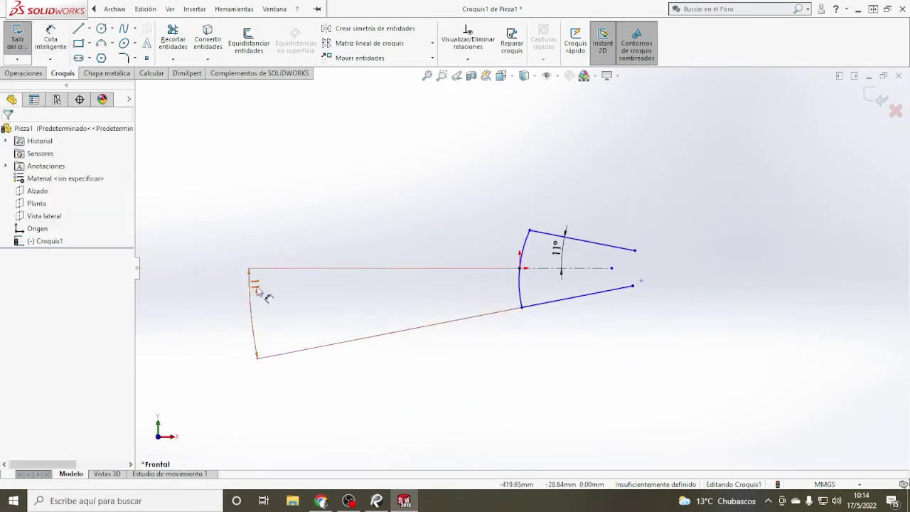
scroll(670, 260, down, 3)
click(376, 500)
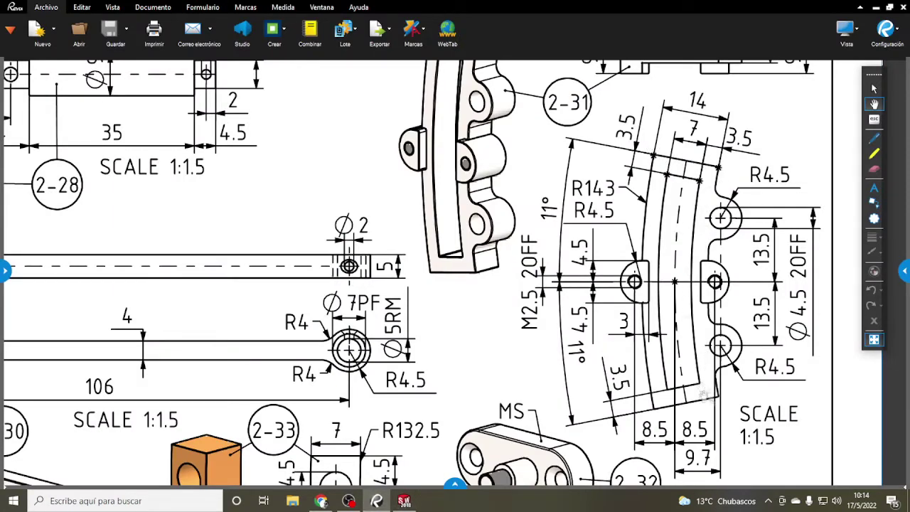
click(404, 500)
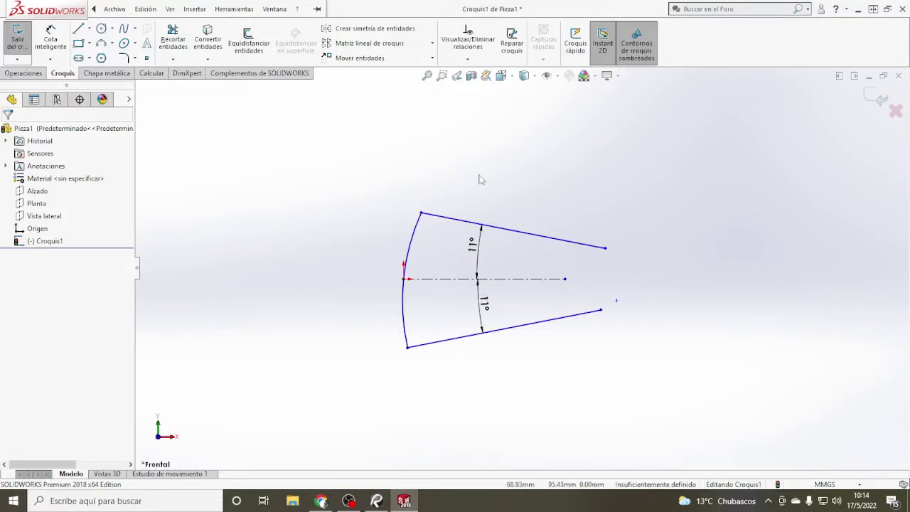
Step: Give the arc a radius dimension of 143
click(249, 46)
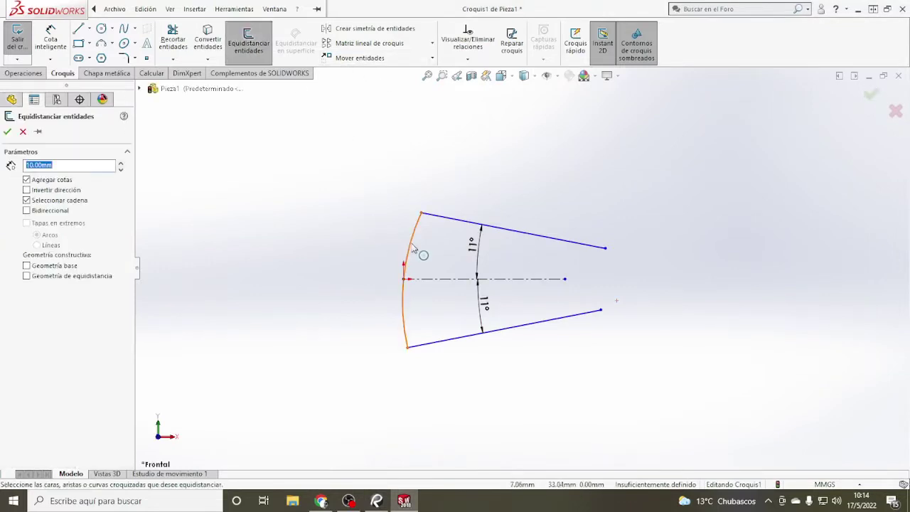
key(Escape)
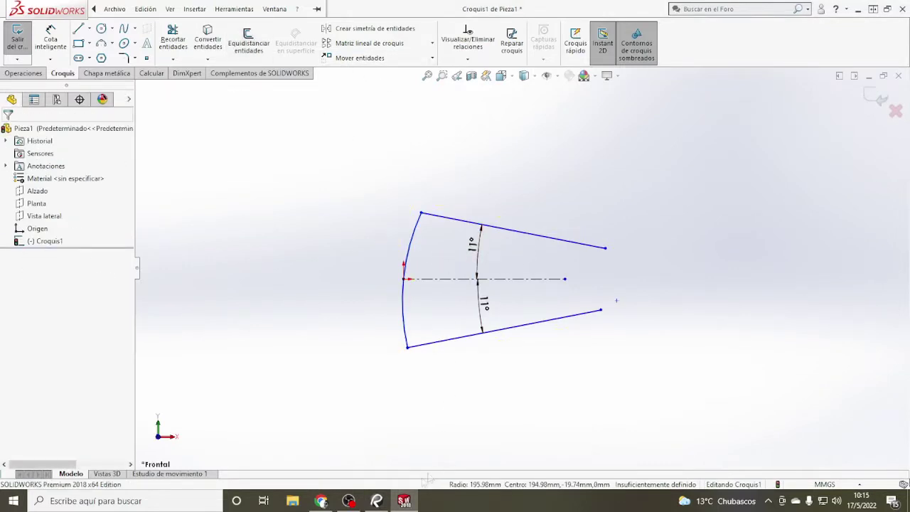
click(377, 500)
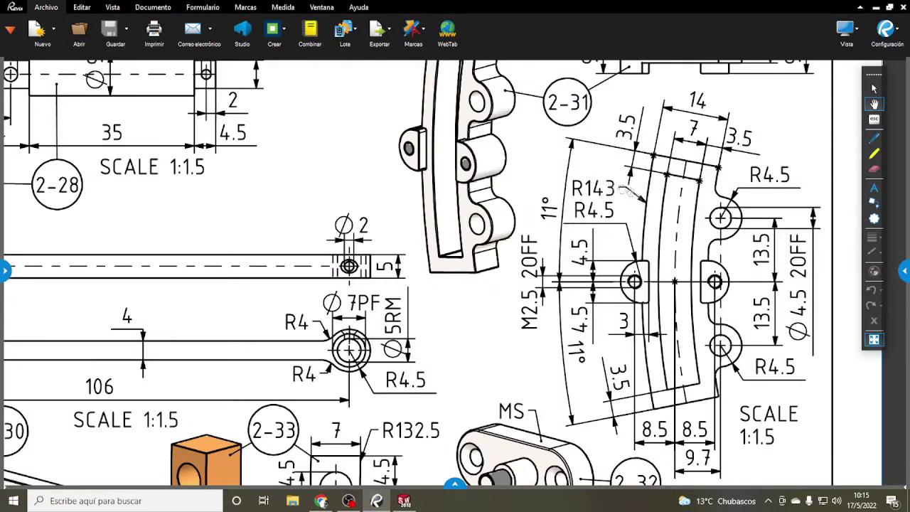
click(404, 500)
click(51, 36)
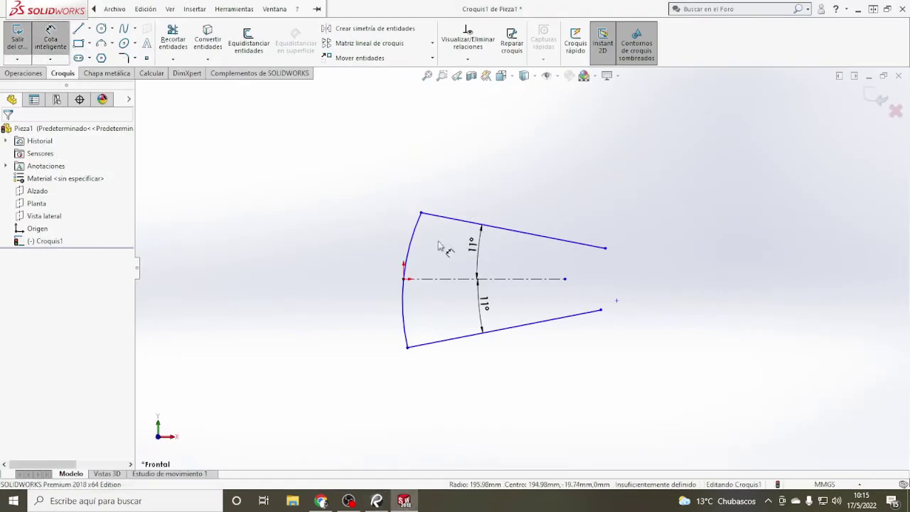
click(417, 243)
click(432, 252)
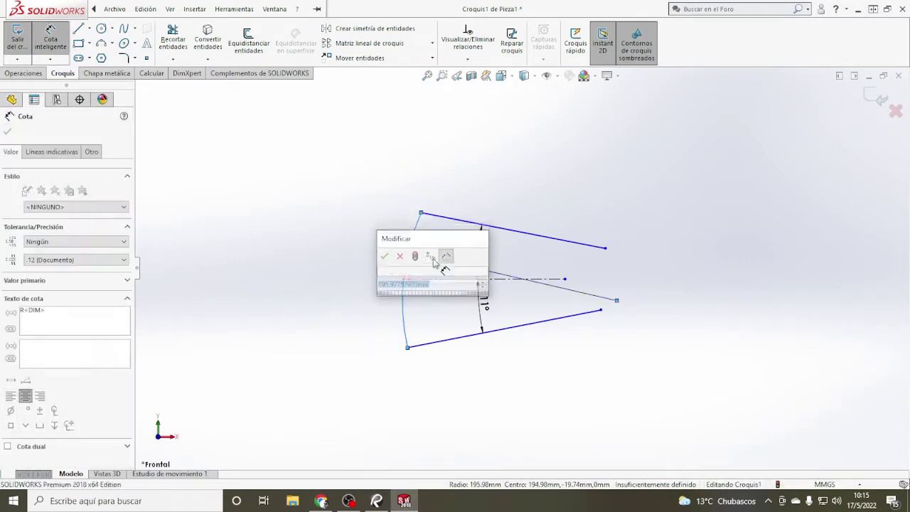
text(143)
key(Return)
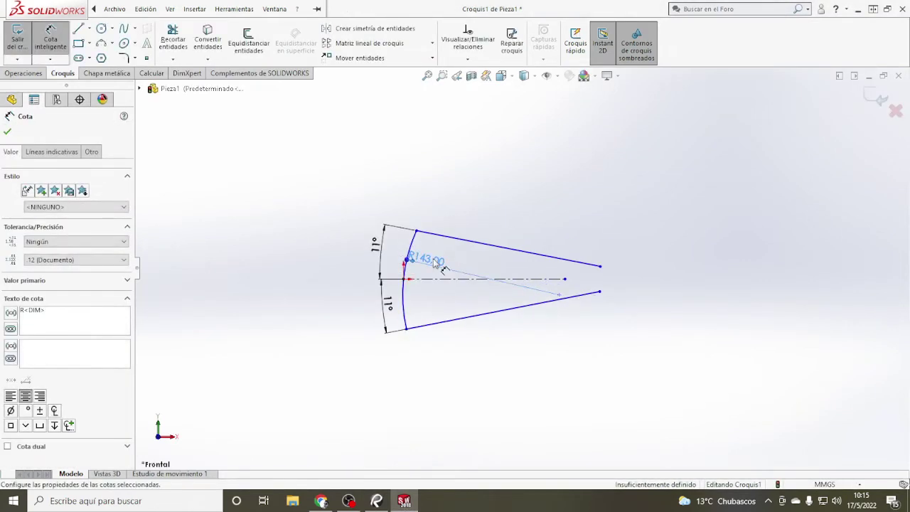
scroll(491, 296, down, 2)
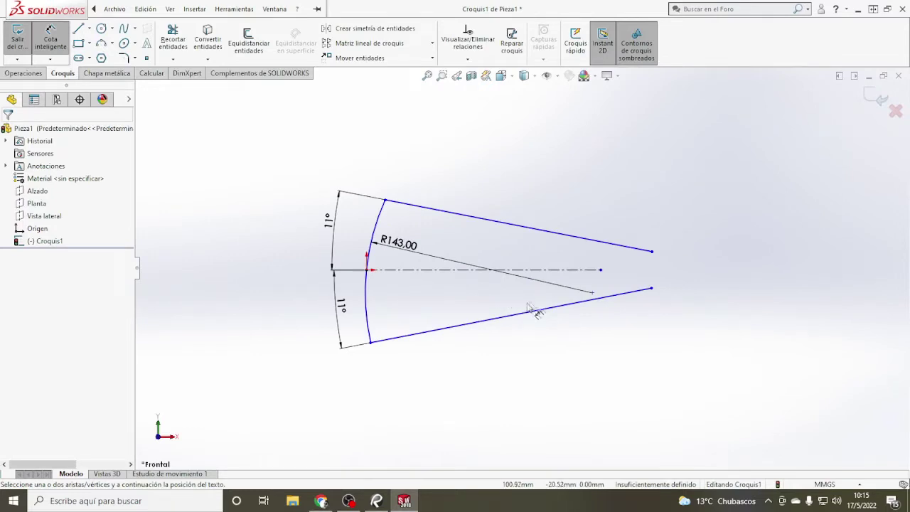
scroll(684, 304, down, 2)
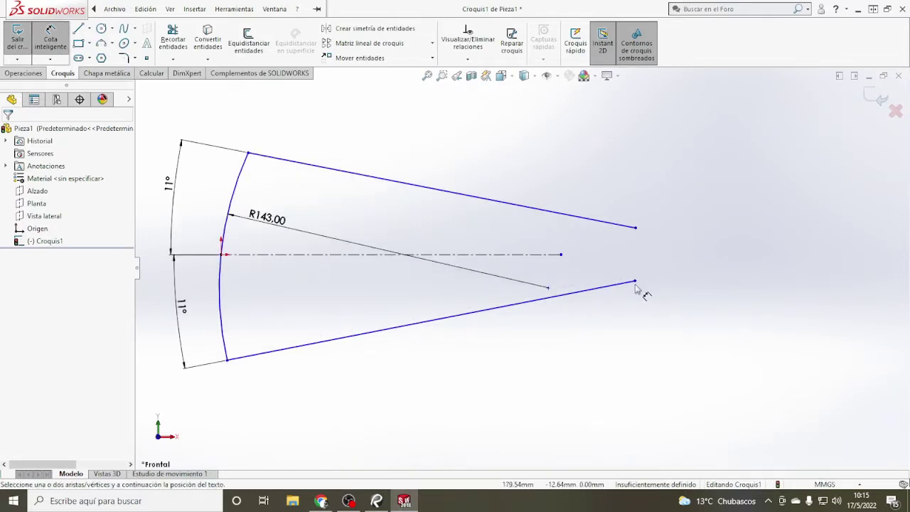
key(Escape)
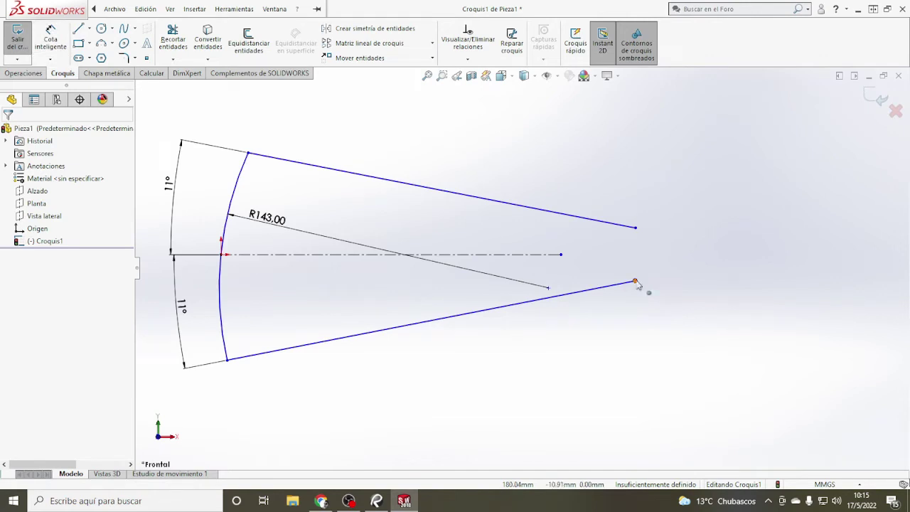
Step: Join both lines' free endpoints at one apex on the centreline's end
drag(636, 282, 561, 253)
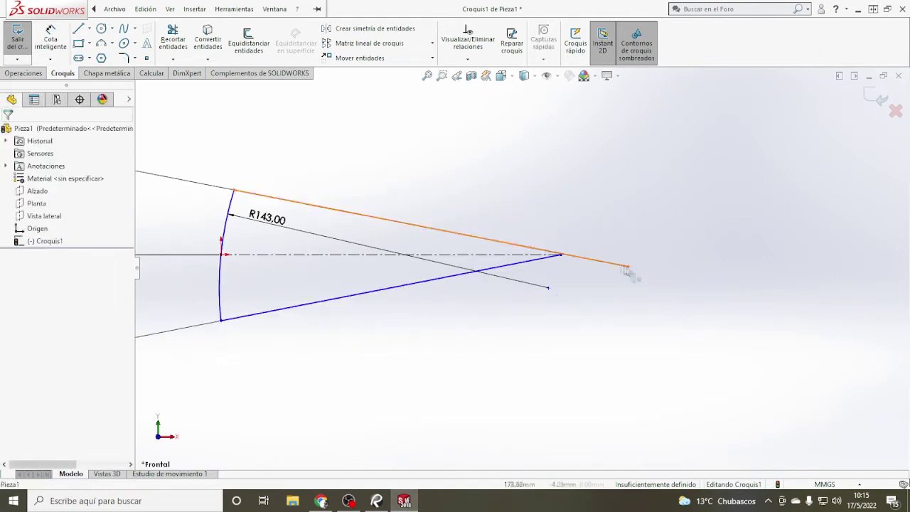
drag(628, 268, 602, 254)
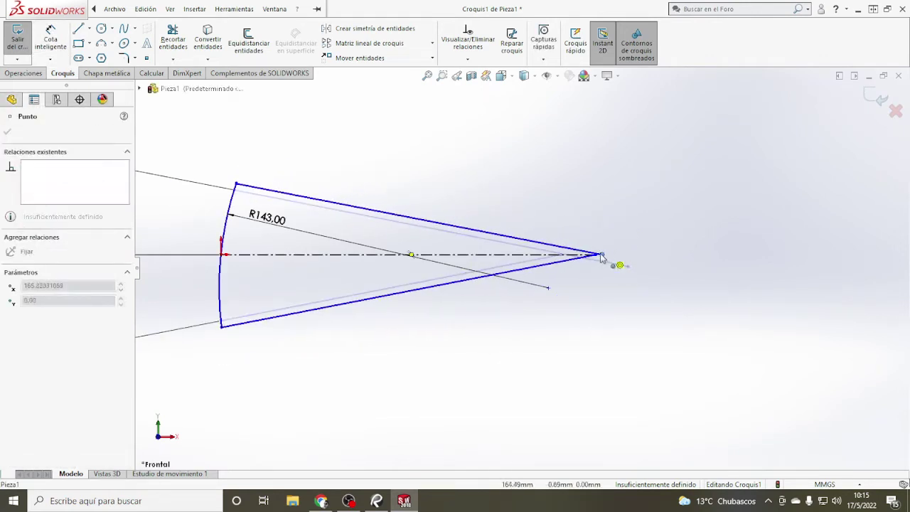
click(645, 302)
scroll(588, 251, down, 2)
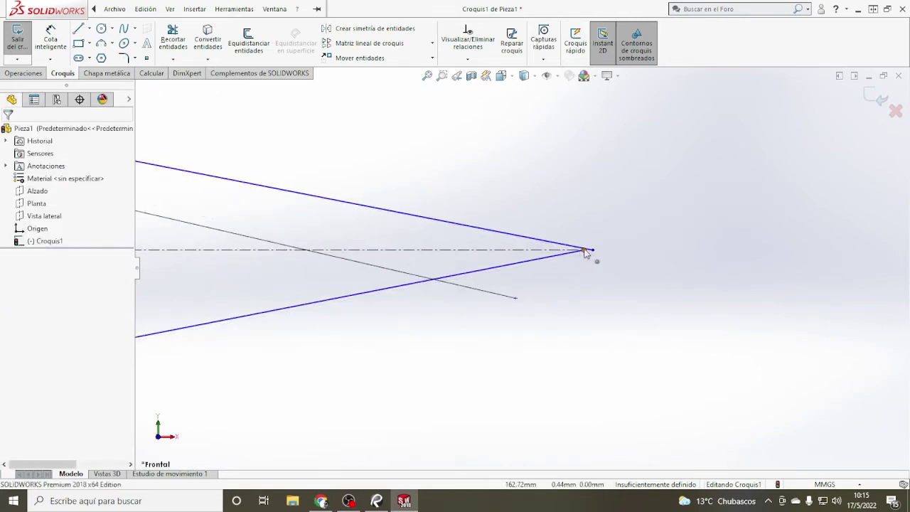
click(584, 253)
click(660, 349)
scroll(660, 349, up, 2)
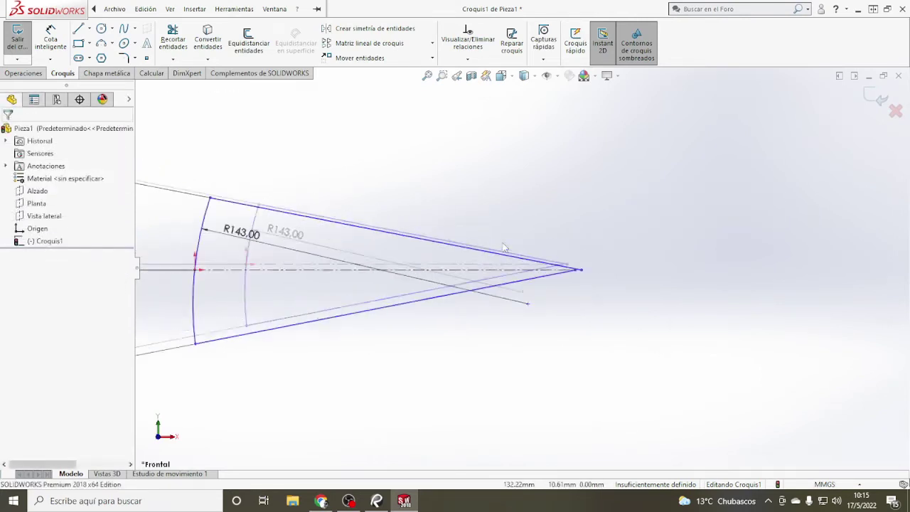
click(377, 501)
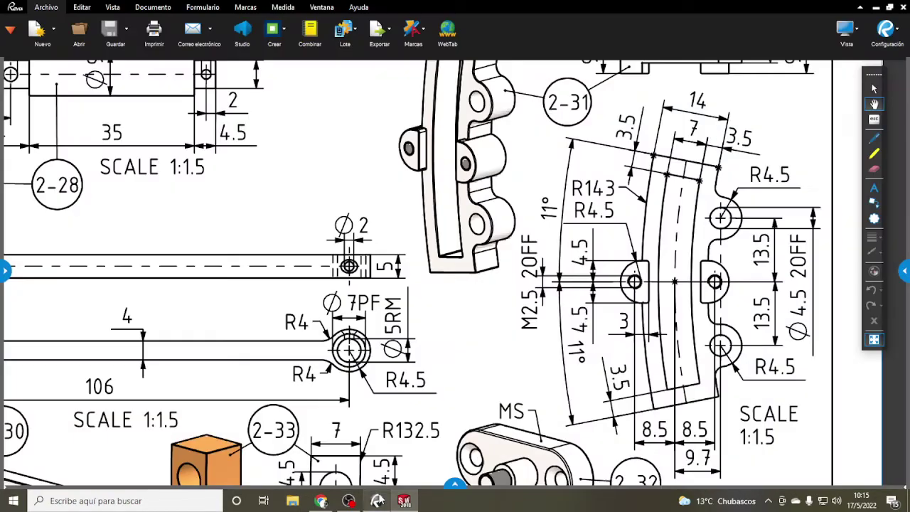
click(377, 500)
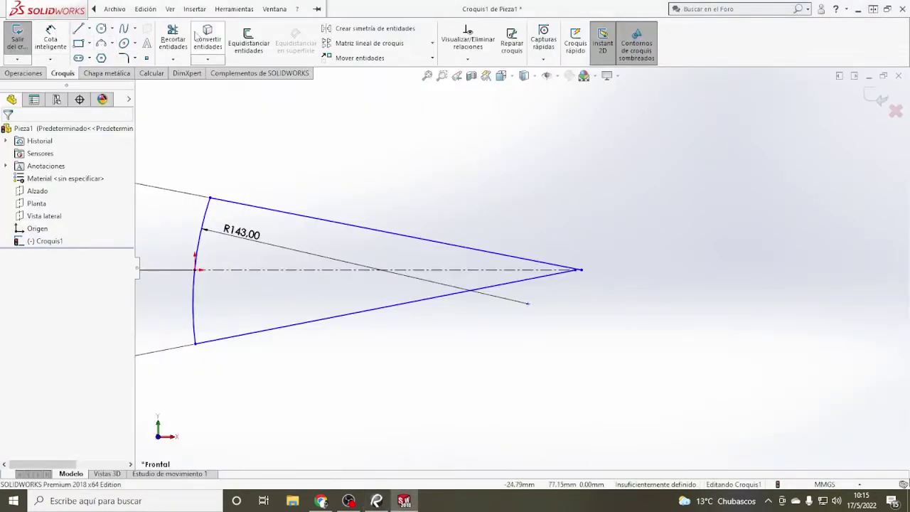
Step: Offset the R143 arc alone 14 mm inward and stretch its upper end past the top line
click(248, 39)
text(14)
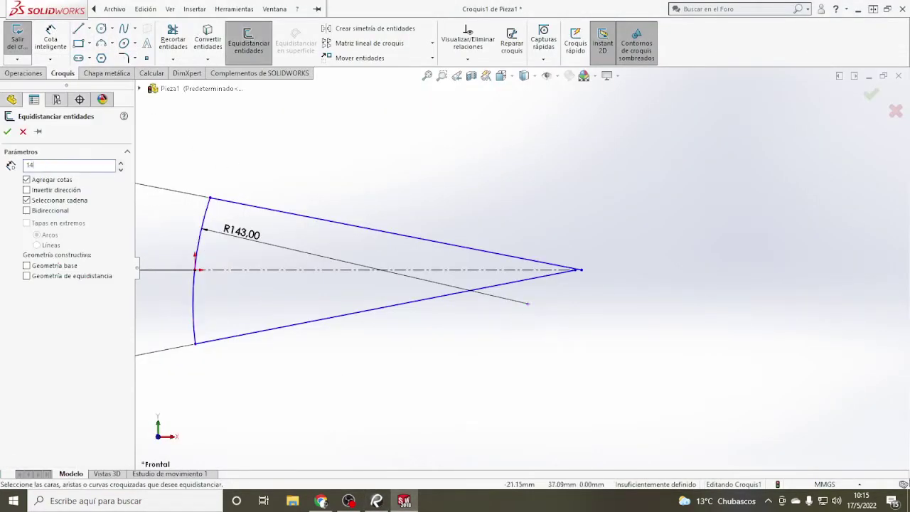
click(80, 202)
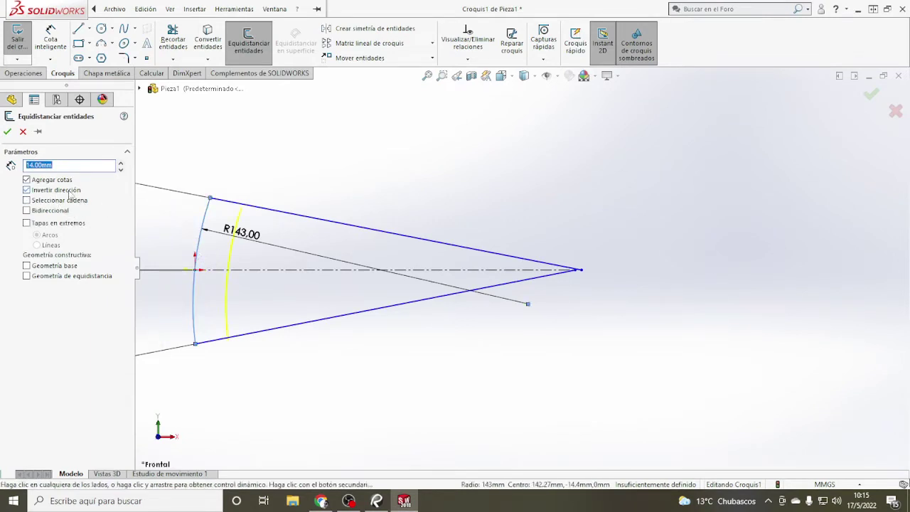
click(7, 131)
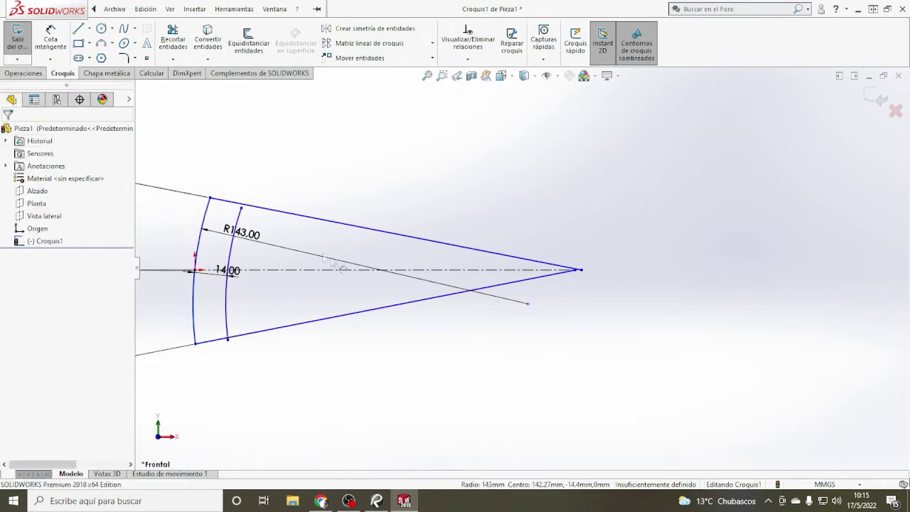
scroll(263, 226, down, 3)
drag(266, 246, 287, 185)
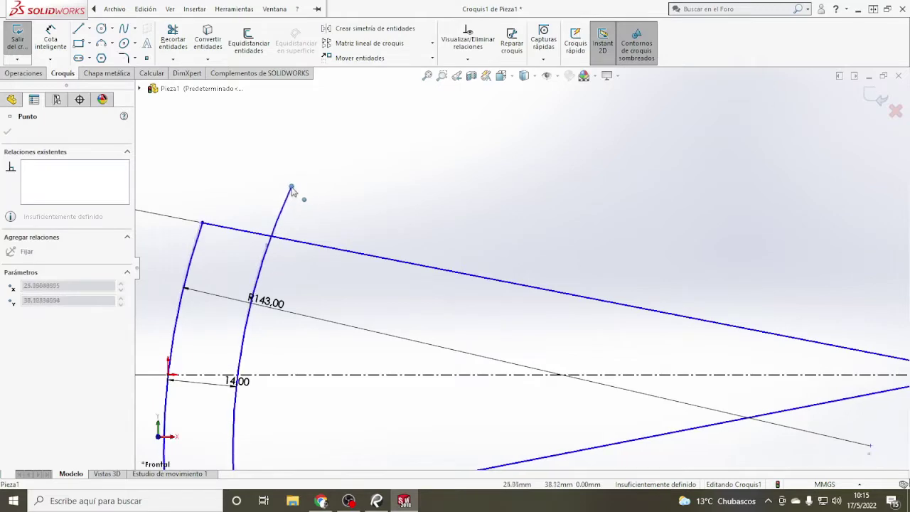
drag(287, 185, 293, 187)
scroll(365, 263, up, 2)
drag(462, 348, 467, 365)
click(475, 359)
click(547, 414)
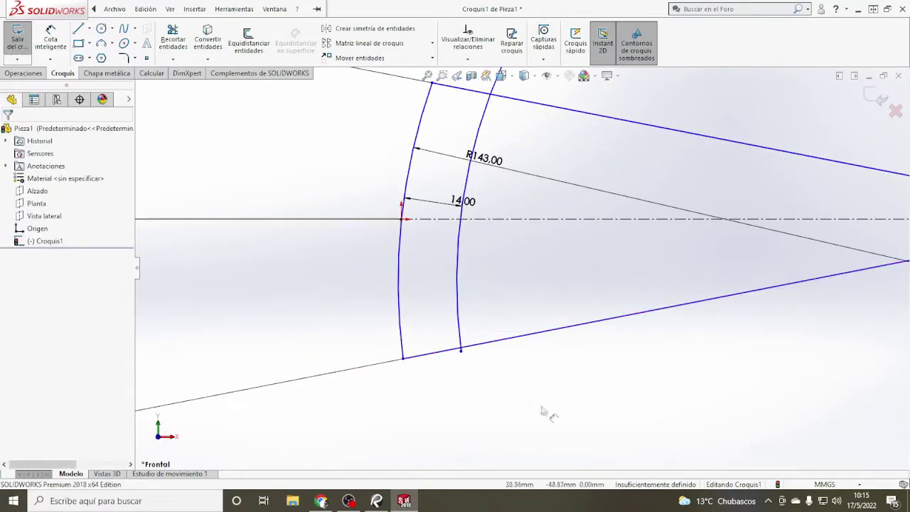
key(alt+Tab)
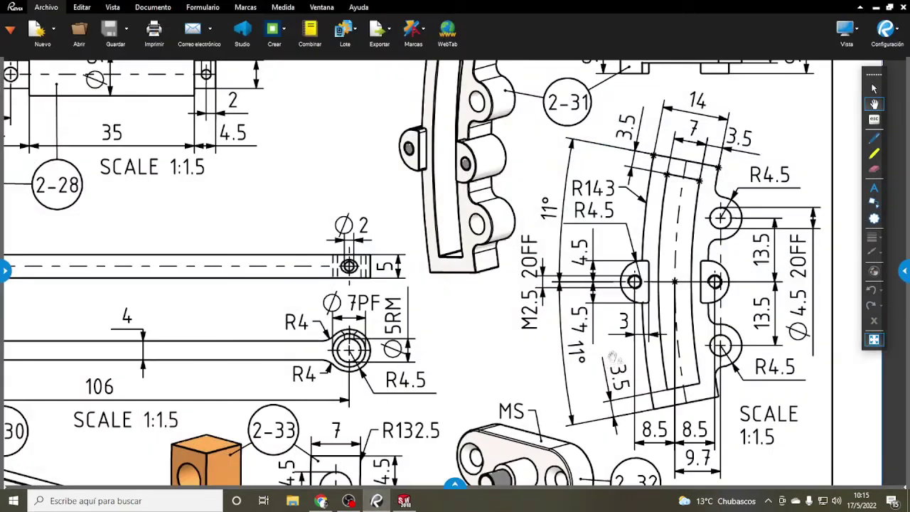
drag(682, 194, 641, 189)
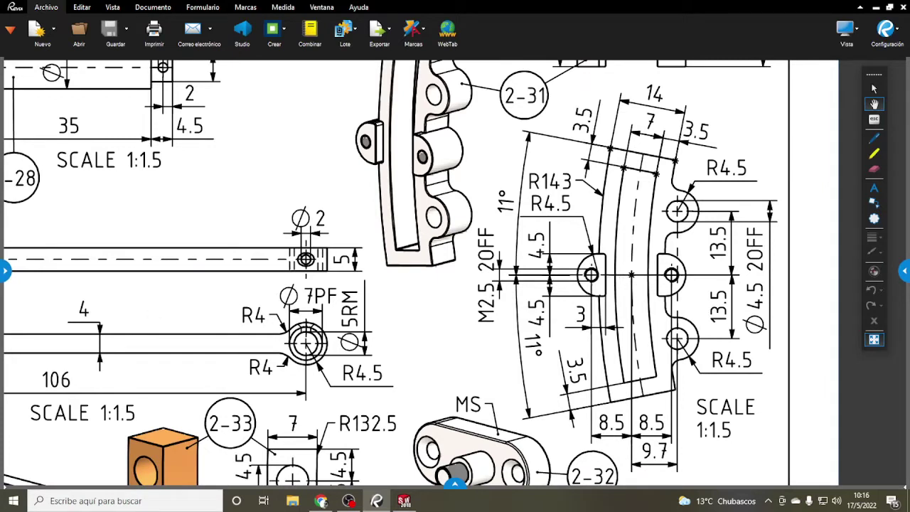
key(alt+Tab)
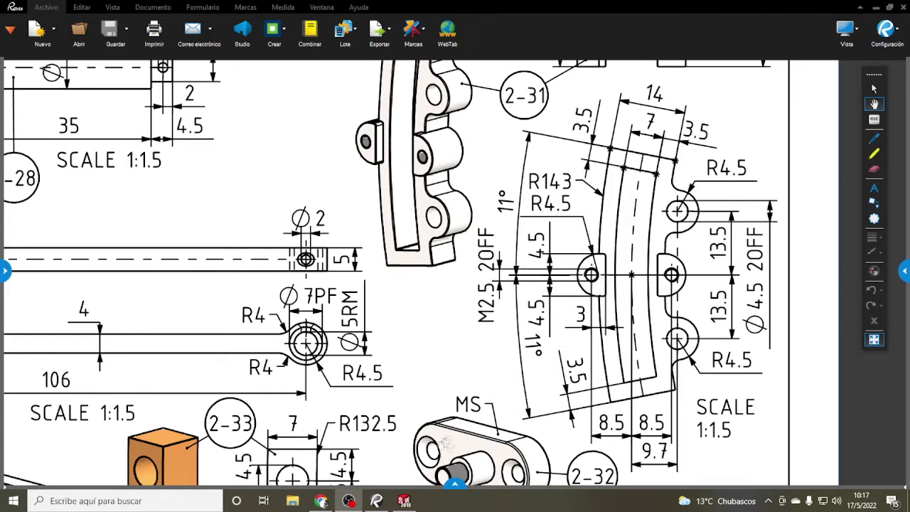
click(418, 498)
scroll(543, 239, up, 3)
scroll(540, 186, down, 3)
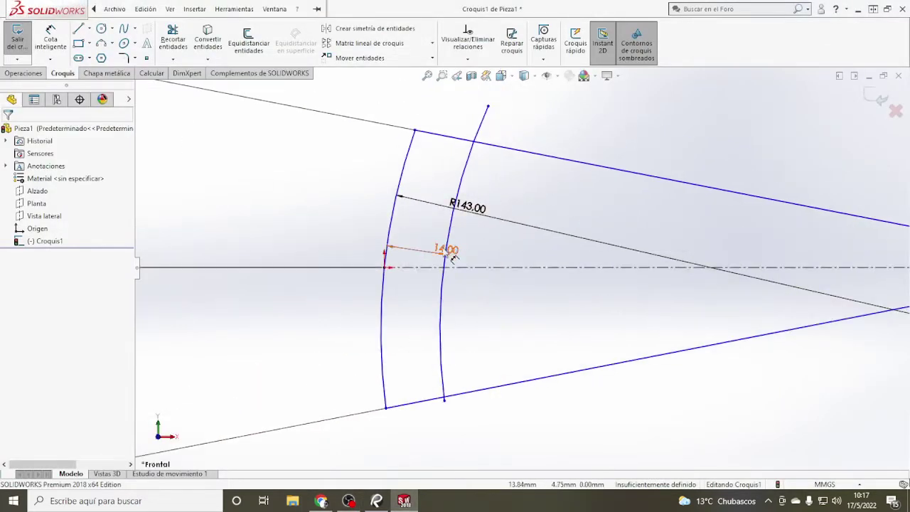
Step: Move the 14.00 dimension lower and draw a small circle centred on the centreline
drag(445, 250, 415, 300)
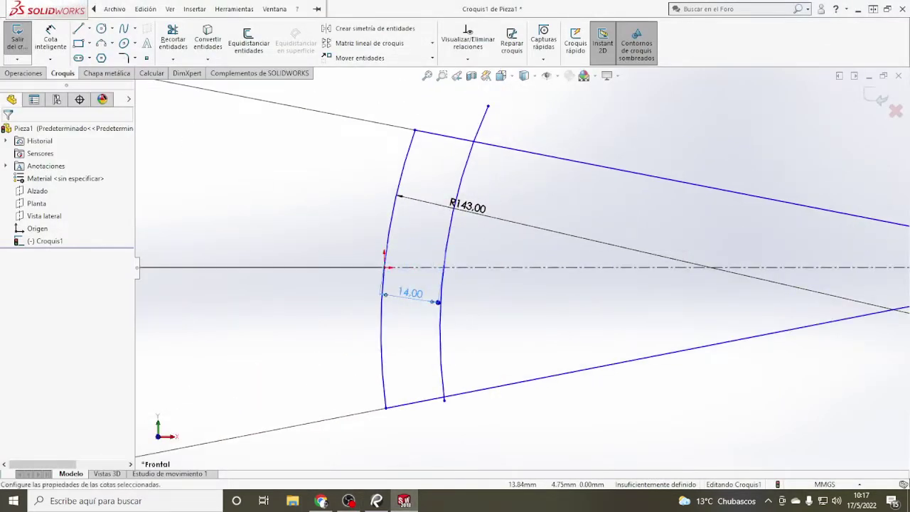
click(101, 29)
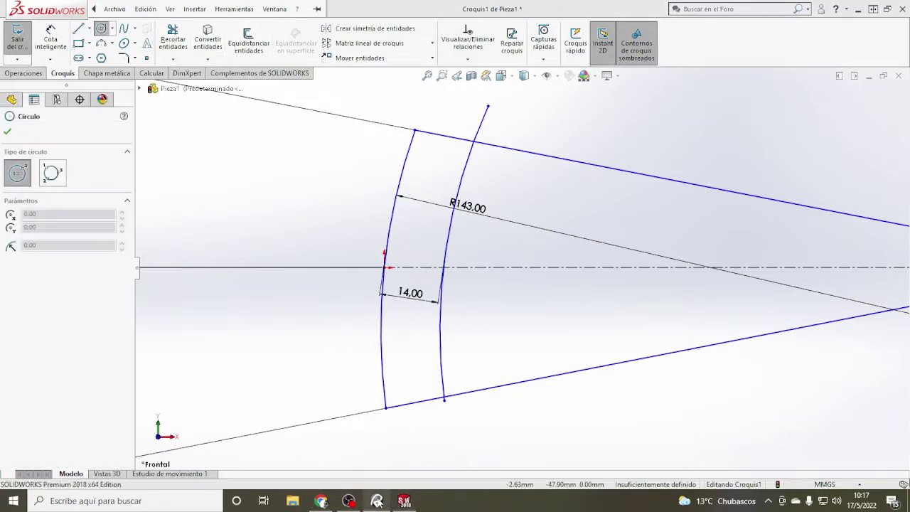
click(377, 500)
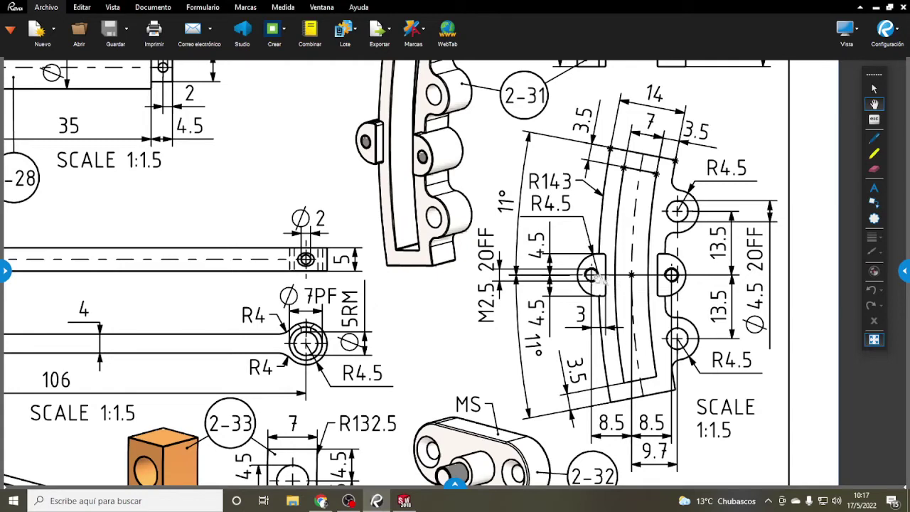
click(404, 500)
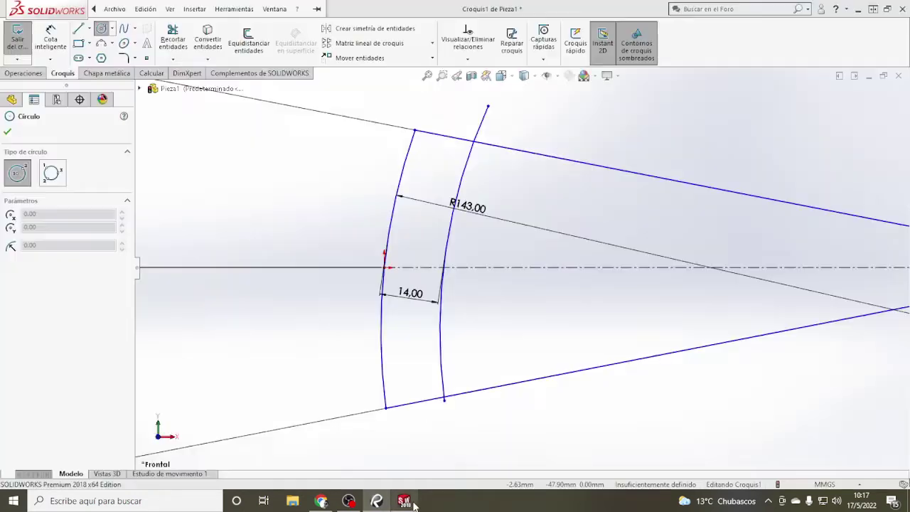
scroll(423, 278, down, 2)
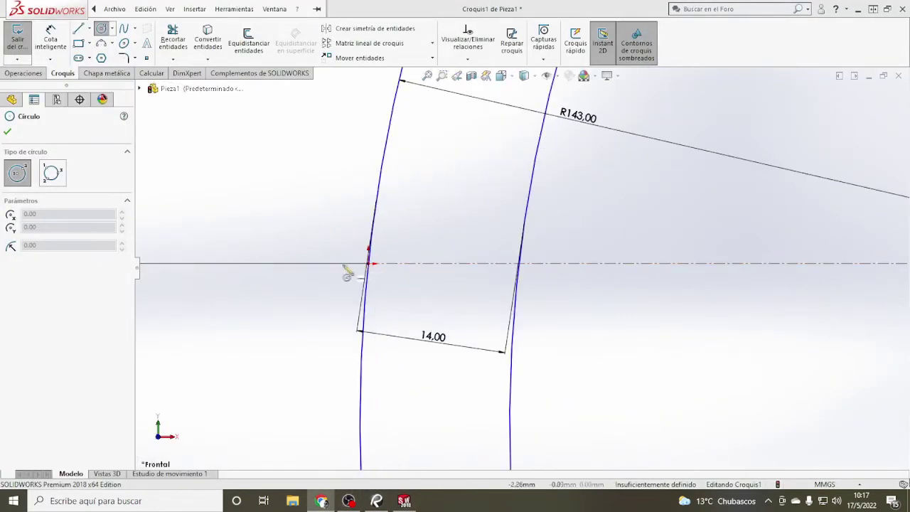
click(318, 263)
click(321, 250)
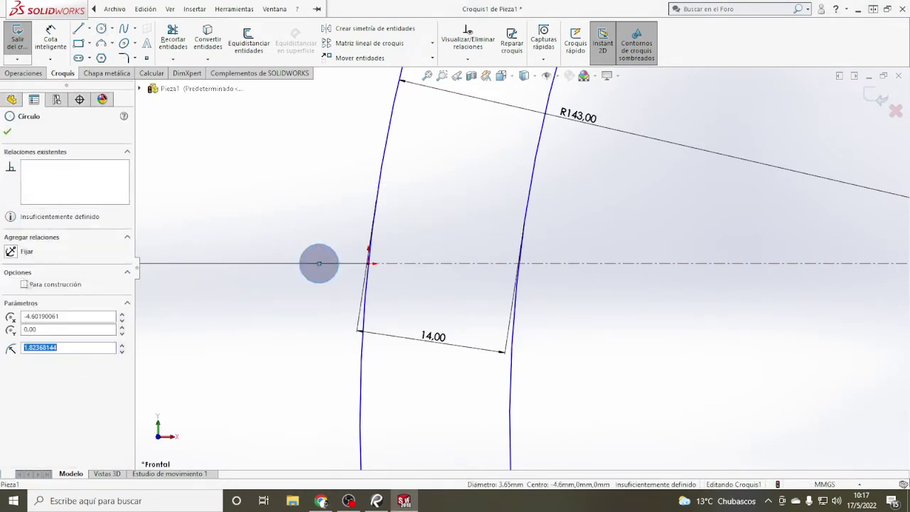
Step: Dimension the circle's diameter as 2.5 mm
click(51, 39)
click(317, 245)
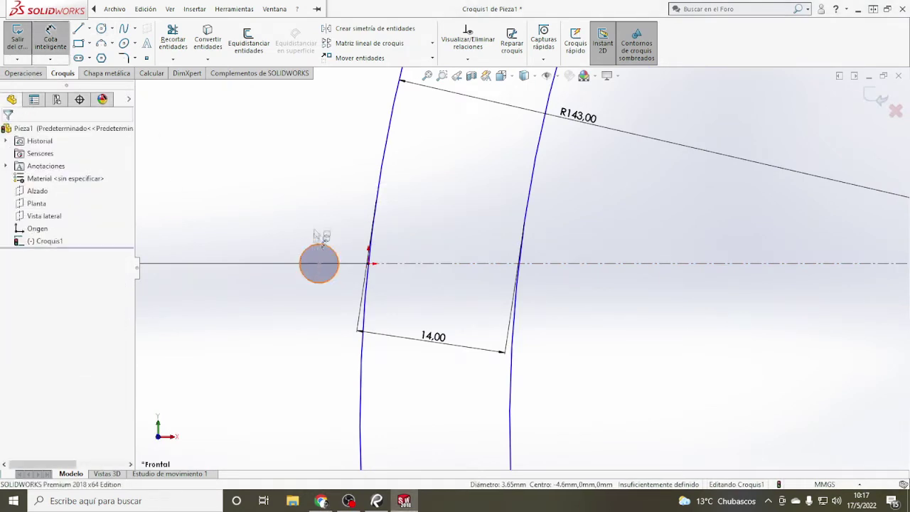
click(321, 204)
text(2.5)
key(Return)
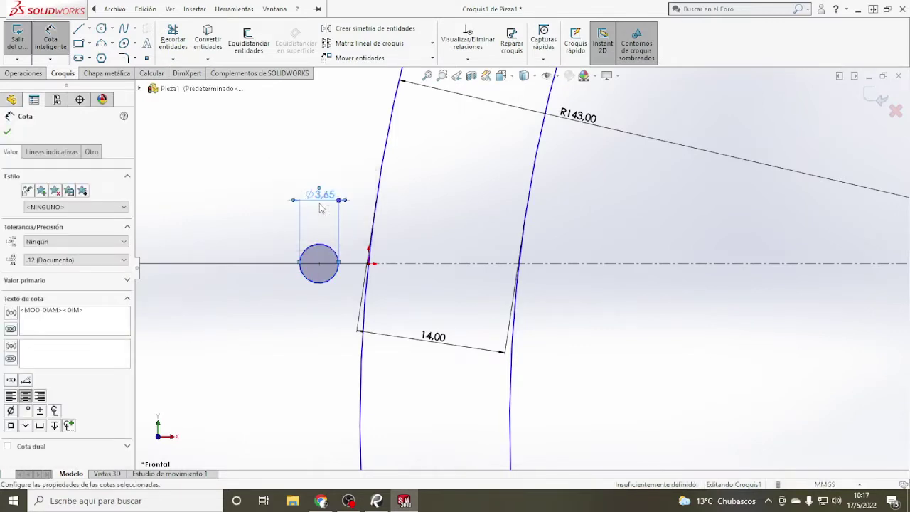
scroll(528, 267, up, 3)
scroll(547, 270, up, 3)
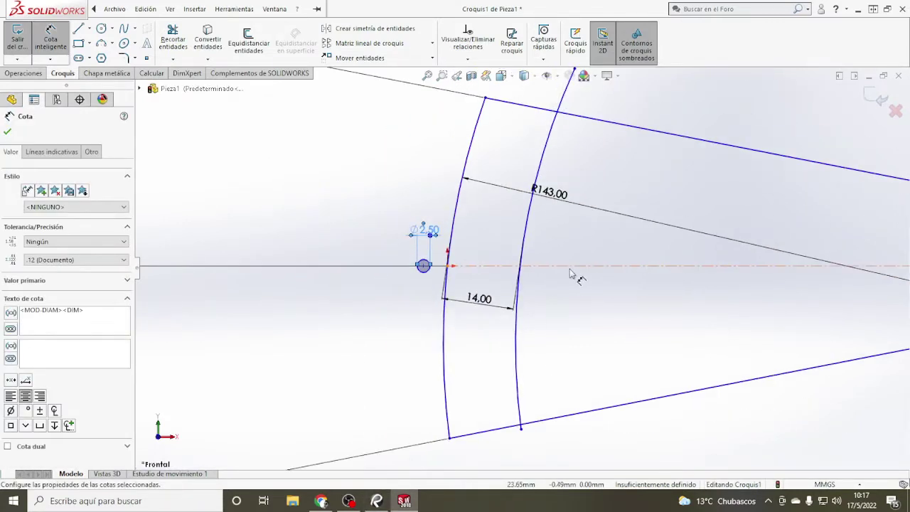
key(Escape)
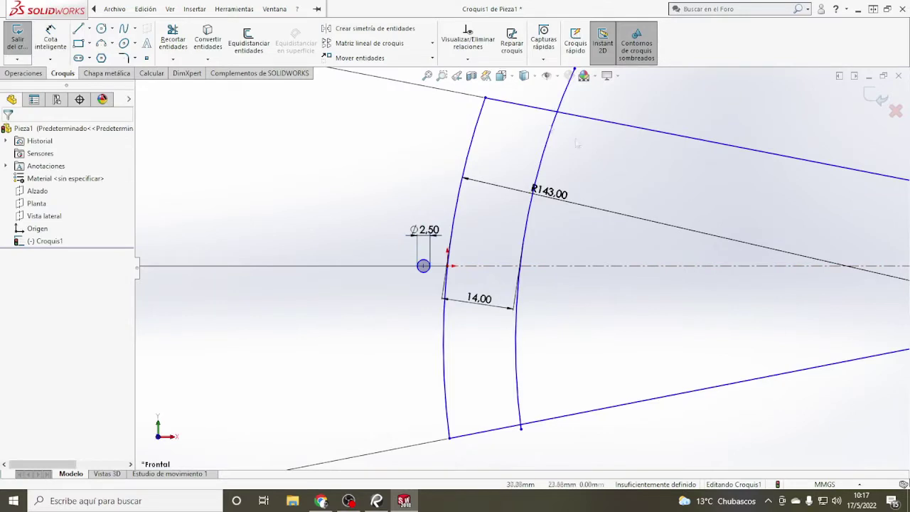
click(274, 9)
Step: Offset the left arc 7 mm inward and make the new arc construction geometry
click(254, 35)
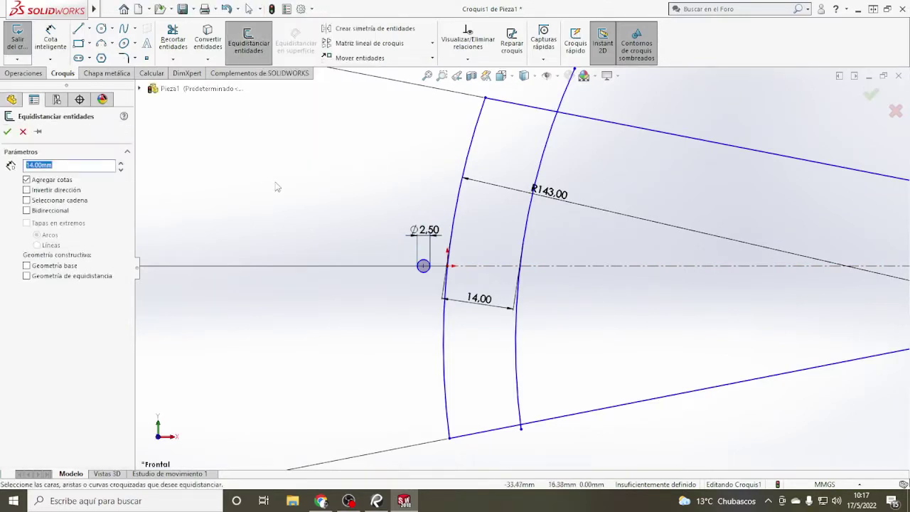
text(7)
click(461, 204)
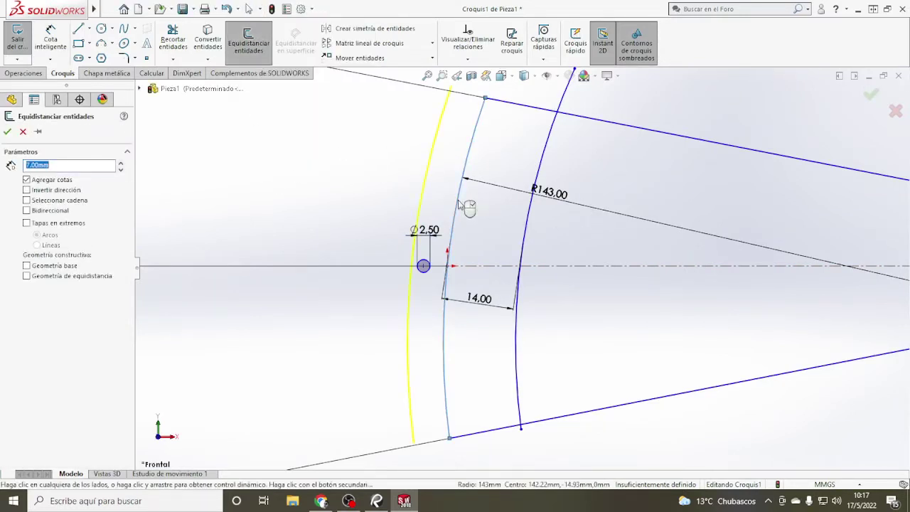
click(48, 193)
click(7, 131)
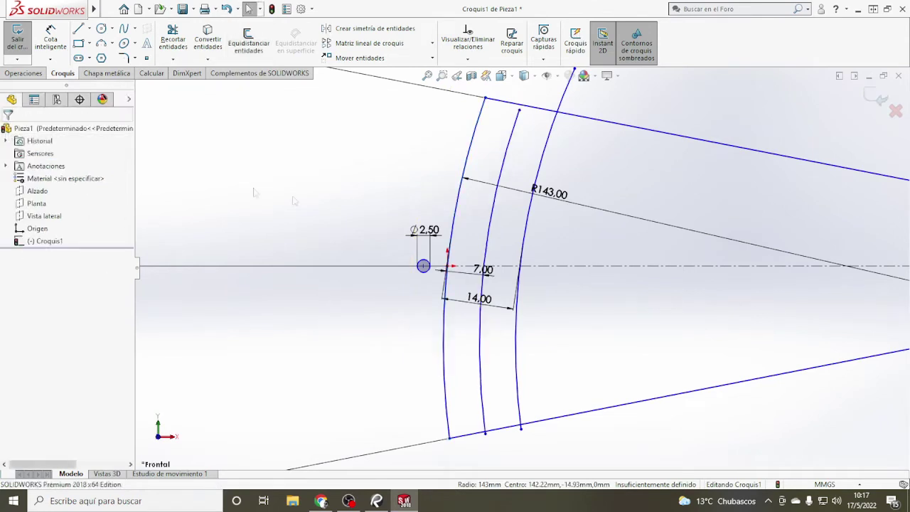
click(490, 203)
click(42, 284)
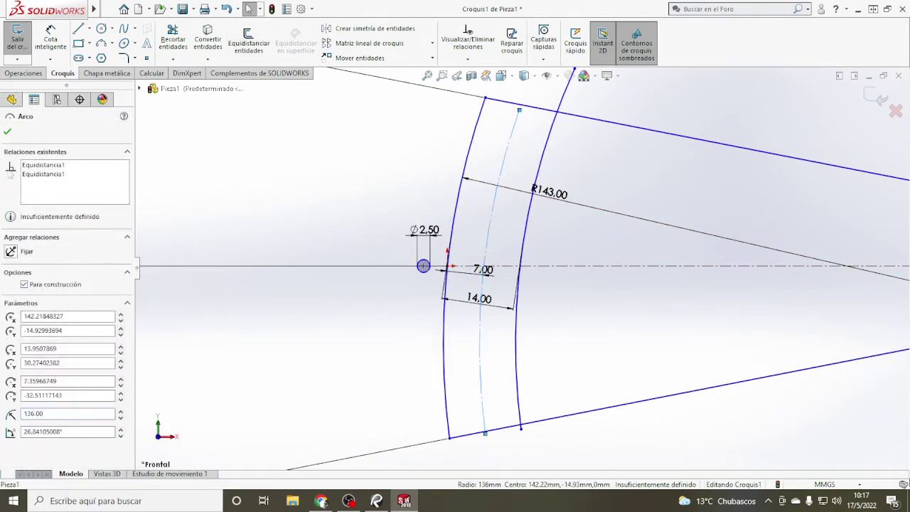
click(7, 131)
Step: Extend the construction arc's upper end onto the top line
scroll(509, 147, down, 5)
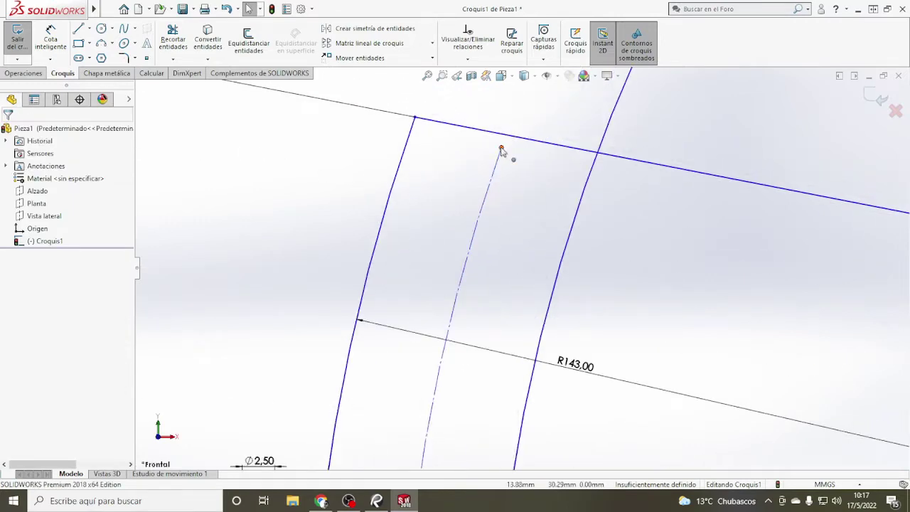
drag(500, 150, 505, 135)
click(595, 287)
scroll(596, 287, up, 5)
scroll(487, 427, down, 3)
scroll(487, 426, down, 2)
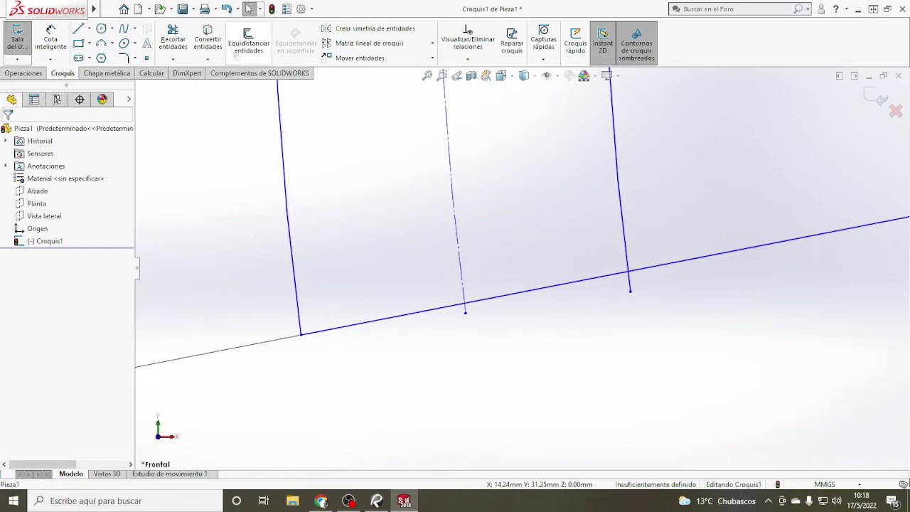
Step: Start Trim Entities, inspect the arcs, then exit without trimming anything
click(173, 39)
scroll(405, 280, down, 3)
scroll(656, 268, up, 2)
scroll(676, 258, up, 2)
scroll(507, 191, up, 2)
scroll(508, 190, up, 3)
scroll(533, 148, down, 5)
scroll(583, 178, up, 1)
scroll(596, 238, up, 4)
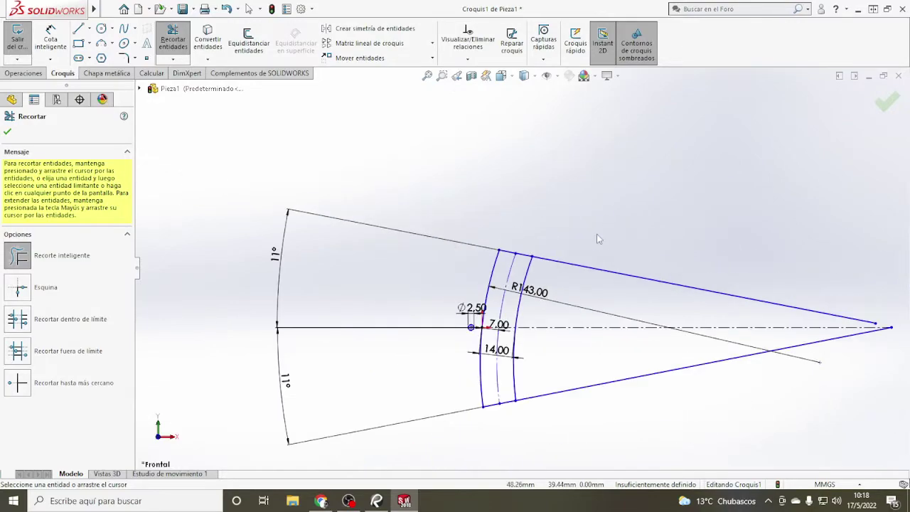
scroll(597, 238, down, 2)
key(Escape)
scroll(519, 342, down, 5)
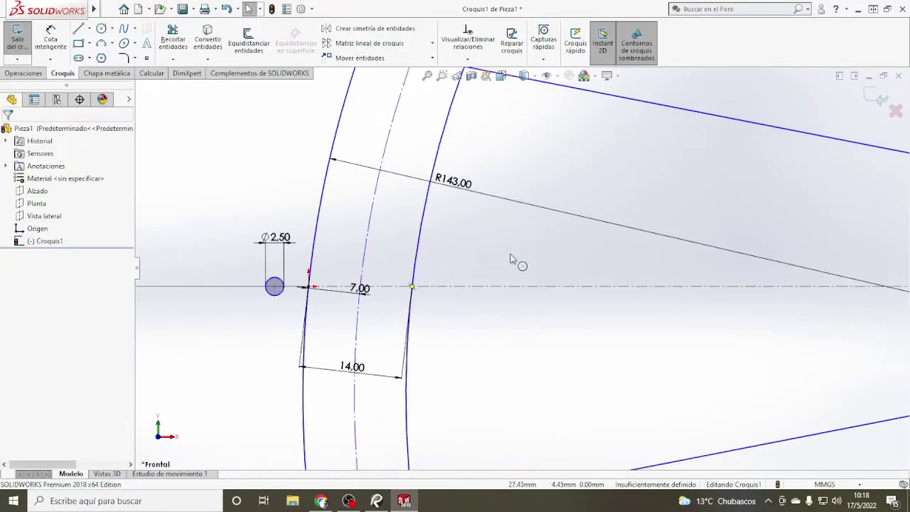
Step: Shift the reference drawing slightly in Revu and return to the sketch
key(alt+Tab)
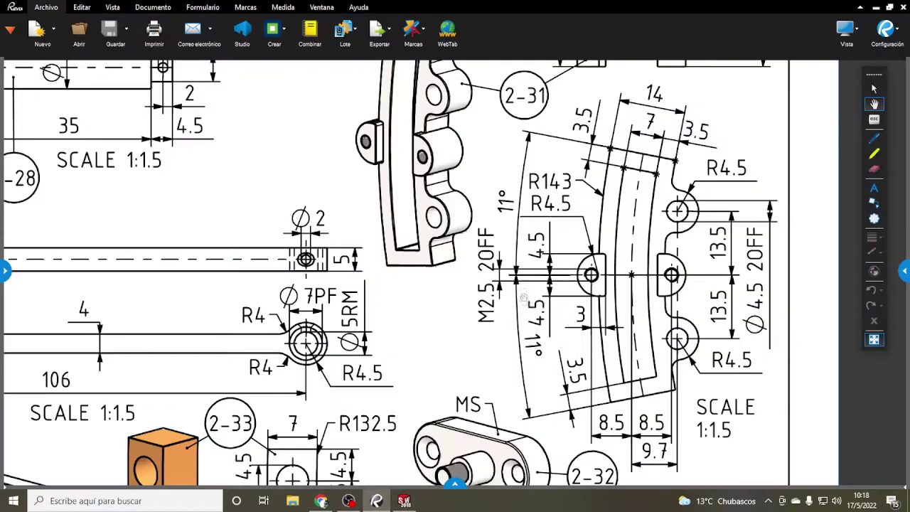
drag(526, 302, 549, 274)
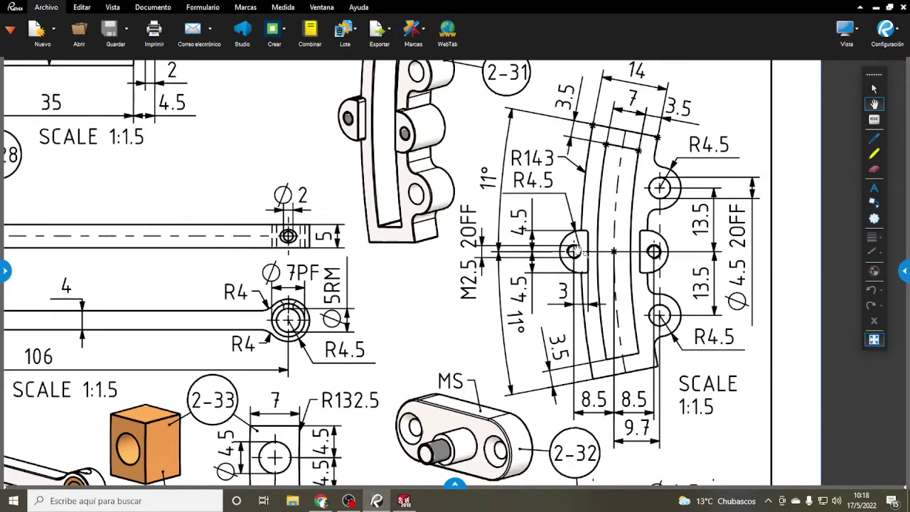
key(alt+Tab)
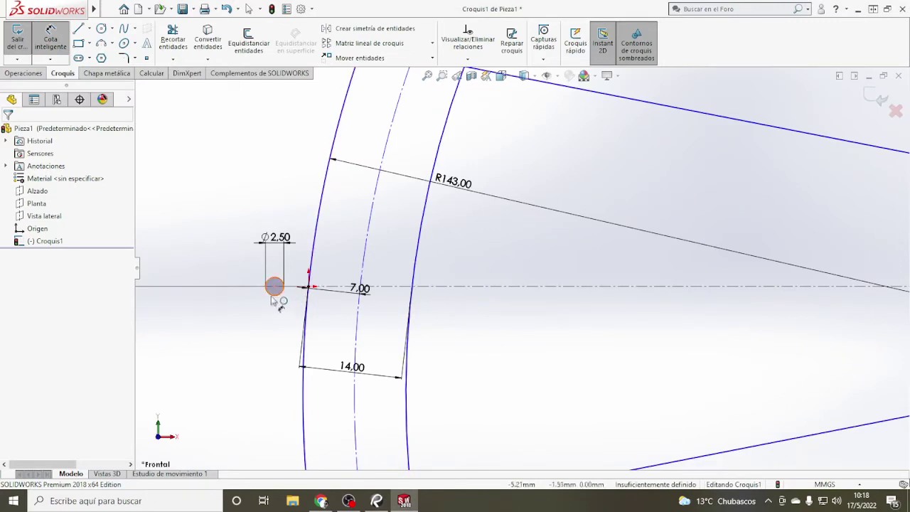
click(271, 296)
scroll(362, 292, down, 3)
scroll(416, 297, down, 4)
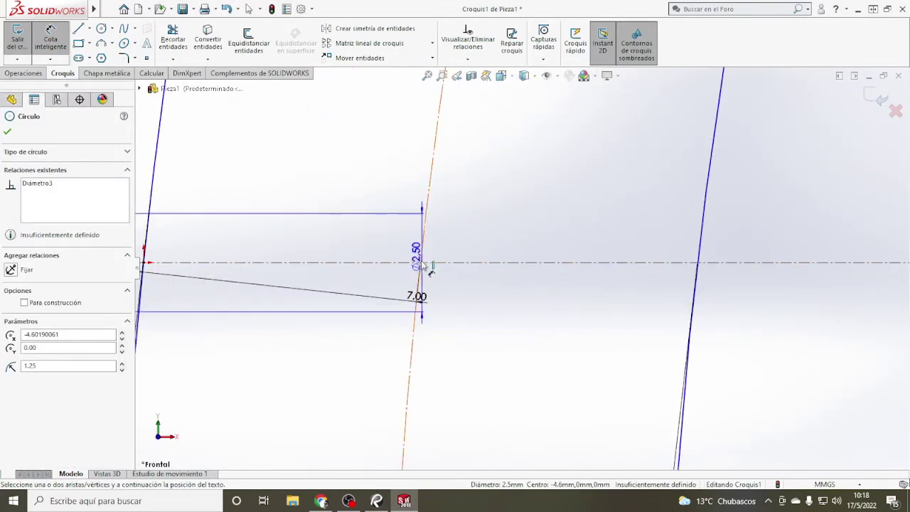
key(Escape)
key(Escape)
Step: Draw a vertical construction line upward from the centre arc's crossing with the centreline
click(89, 29)
click(100, 61)
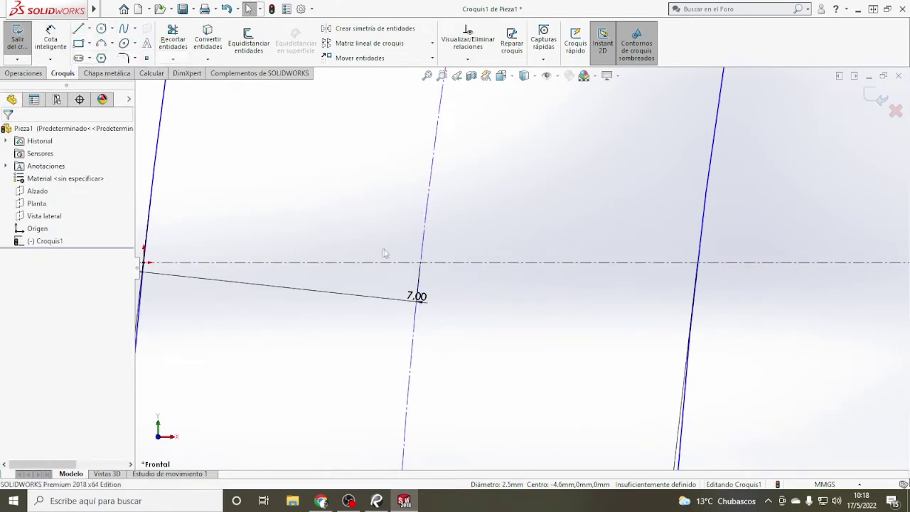
click(419, 262)
click(420, 114)
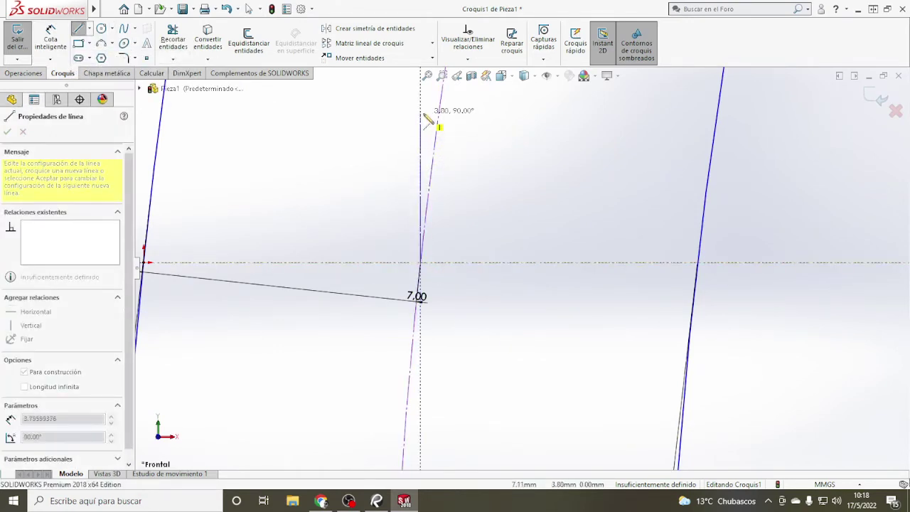
key(Escape)
Step: Dimension the Ø2.50 circle 8.50 mm from the vertical construction line
click(50, 39)
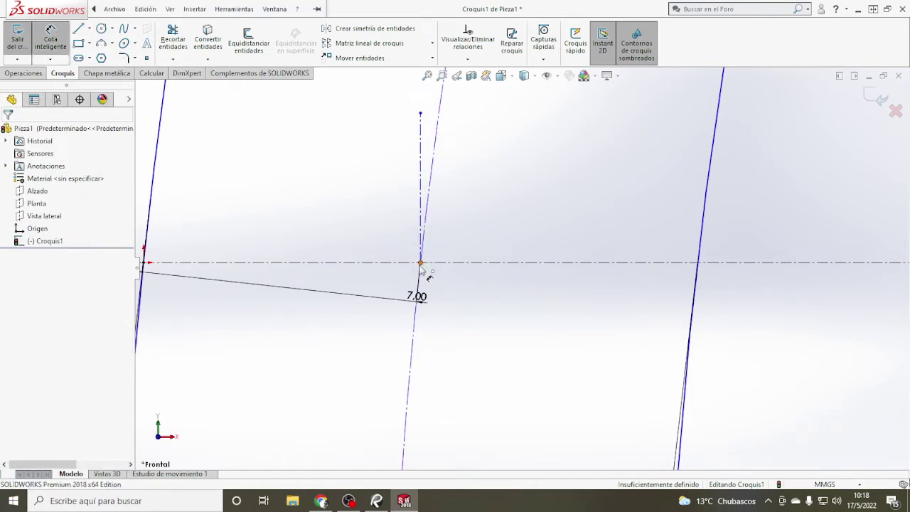
click(419, 263)
click(248, 268)
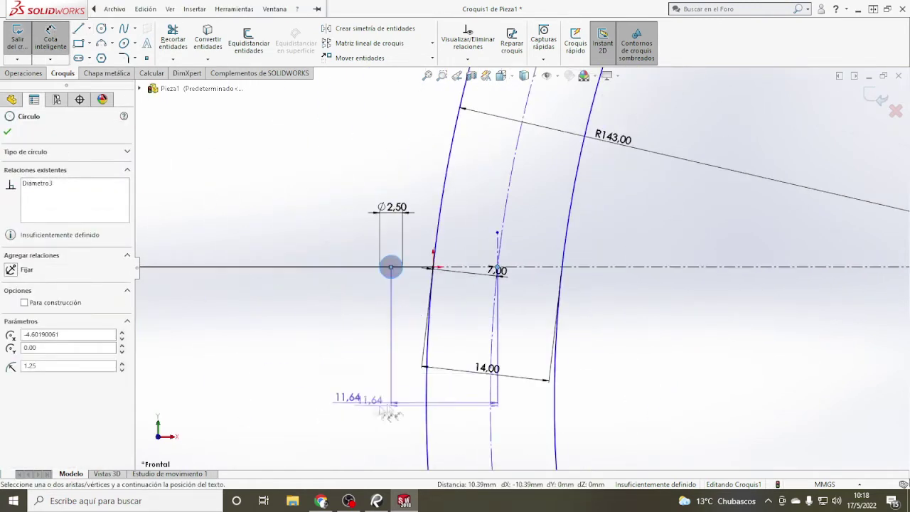
click(494, 430)
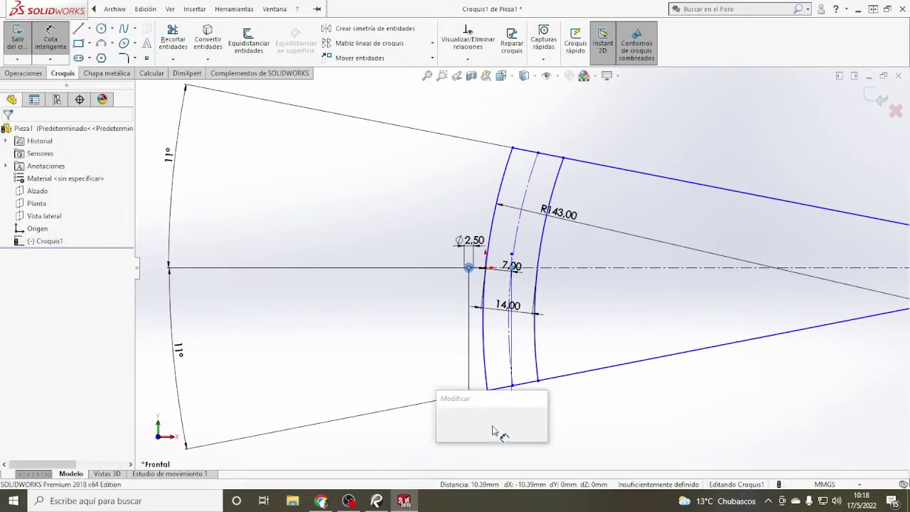
text(8.5)
key(Return)
key(Escape)
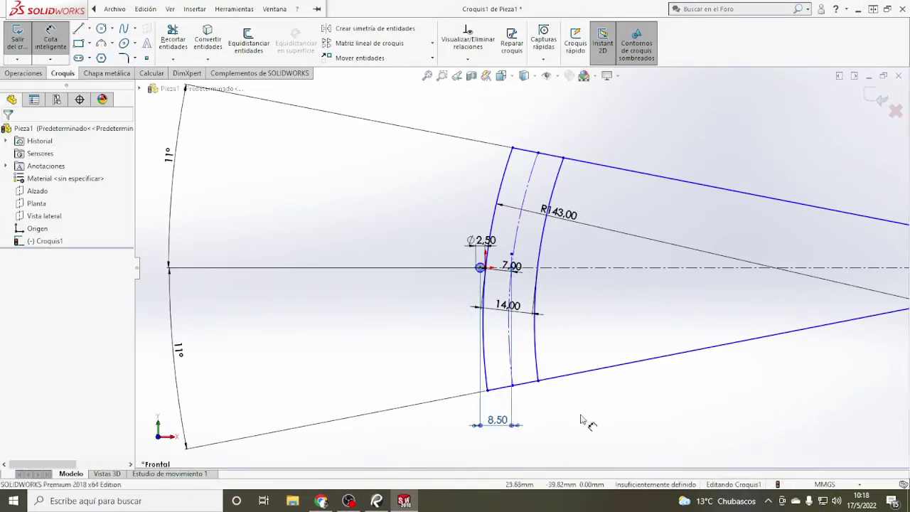
scroll(544, 314, down, 1)
scroll(540, 312, down, 1)
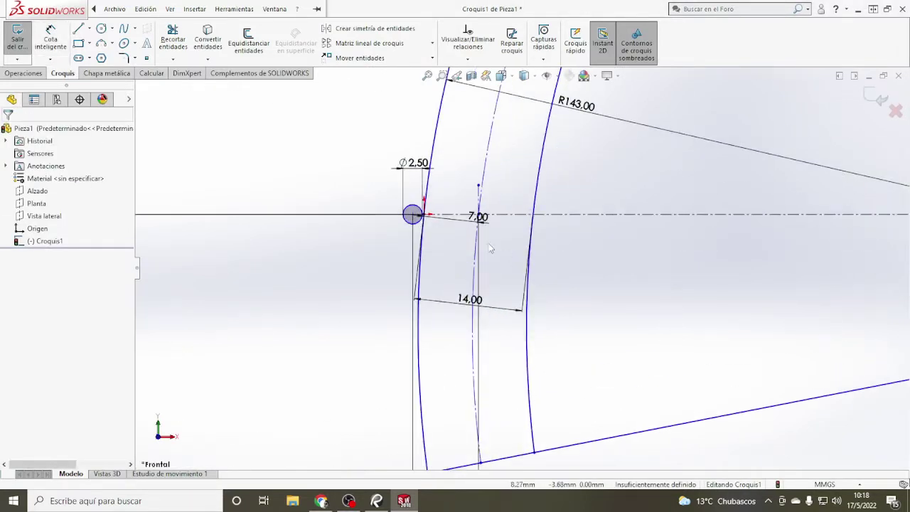
click(377, 501)
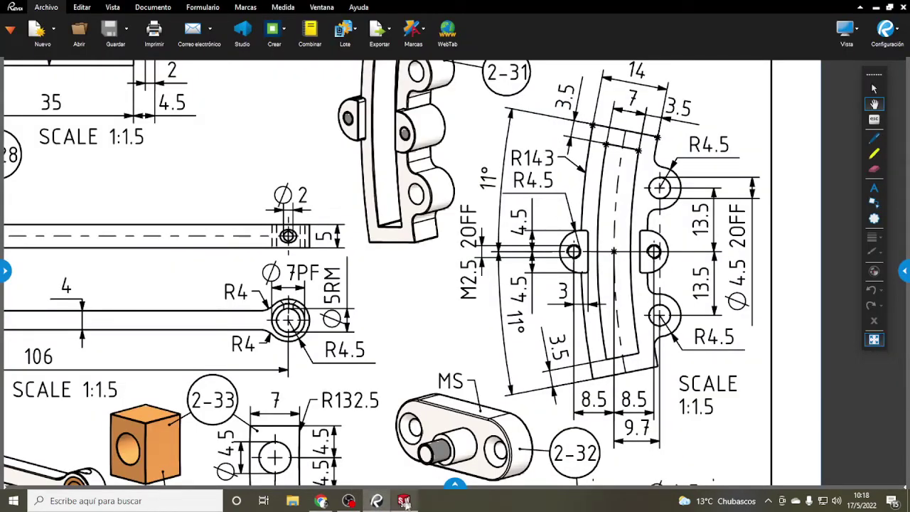
Step: Draw a circle concentric with the Ø2.50 hole and dimension its diameter to 9 mm
click(404, 500)
scroll(424, 213, down, 2)
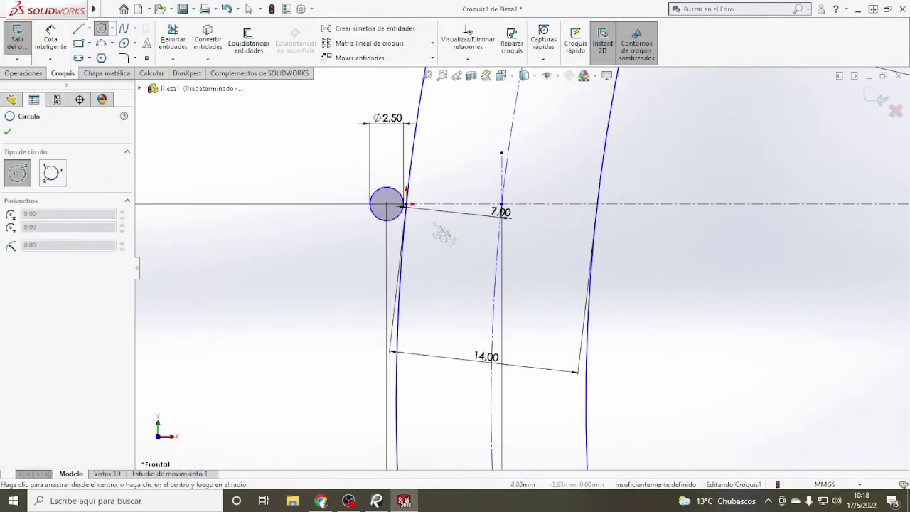
scroll(425, 213, down, 4)
scroll(424, 213, down, 2)
click(379, 500)
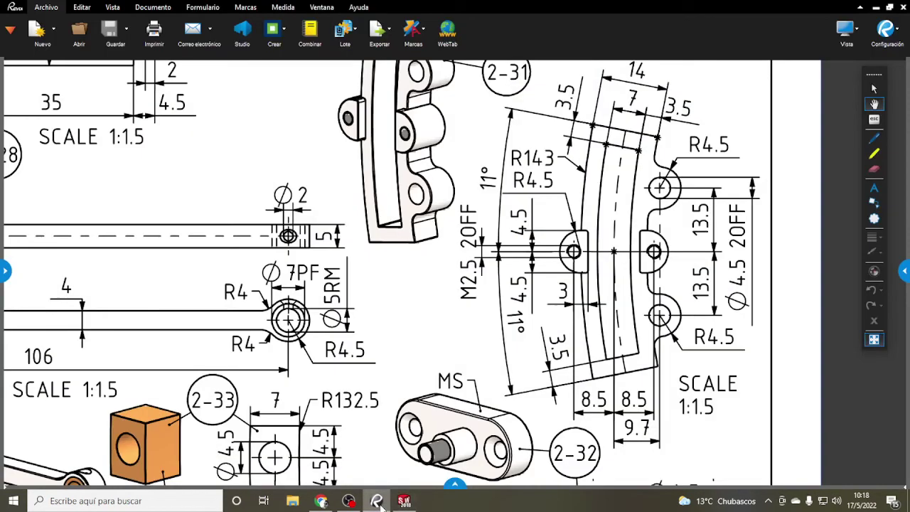
click(378, 500)
click(373, 220)
click(349, 129)
key(Escape)
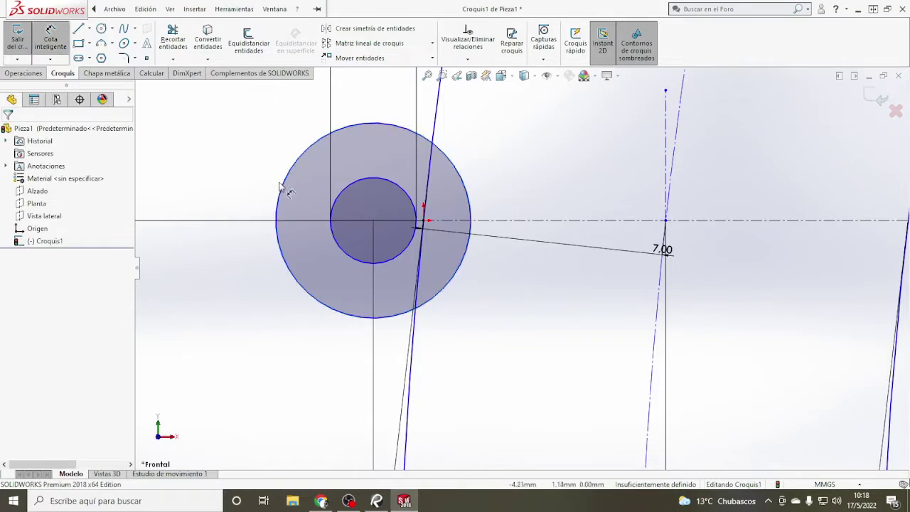
click(279, 190)
click(233, 202)
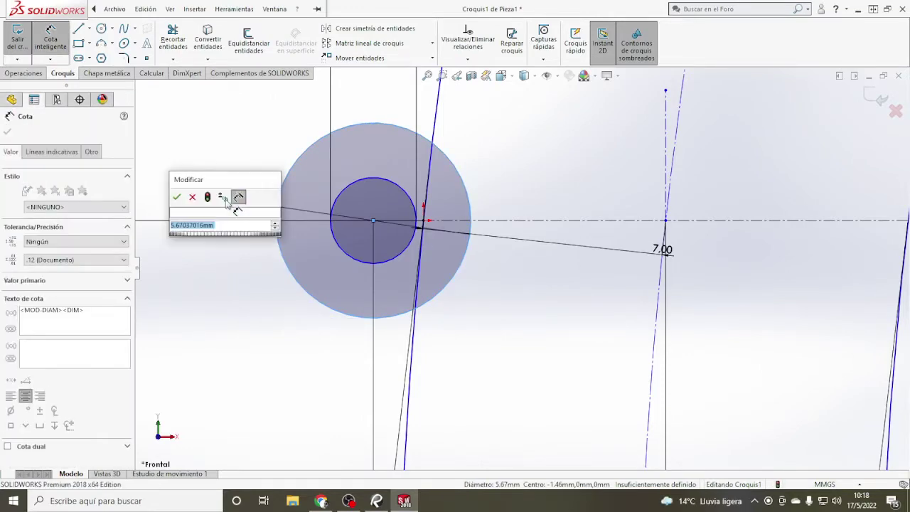
key(Return)
key(Escape)
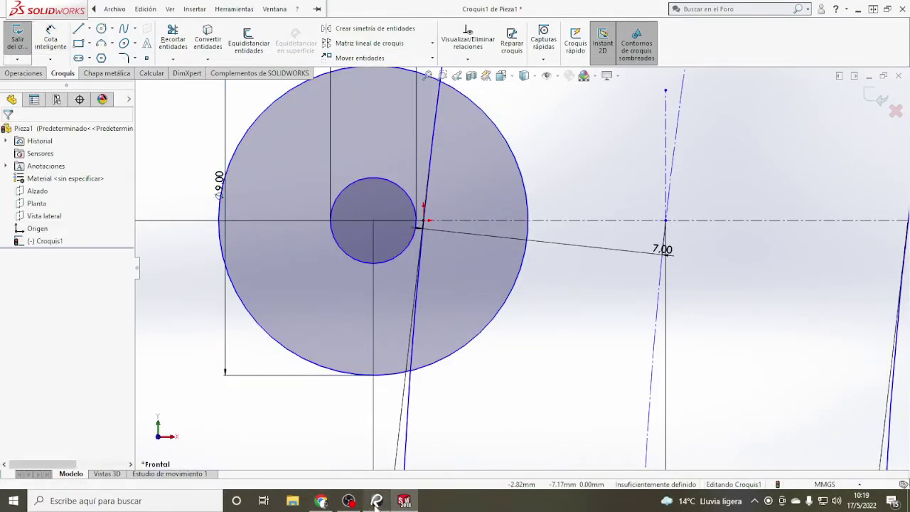
Step: Draw a vertical line crossing the Ø9 circle, just right of its centre
click(377, 500)
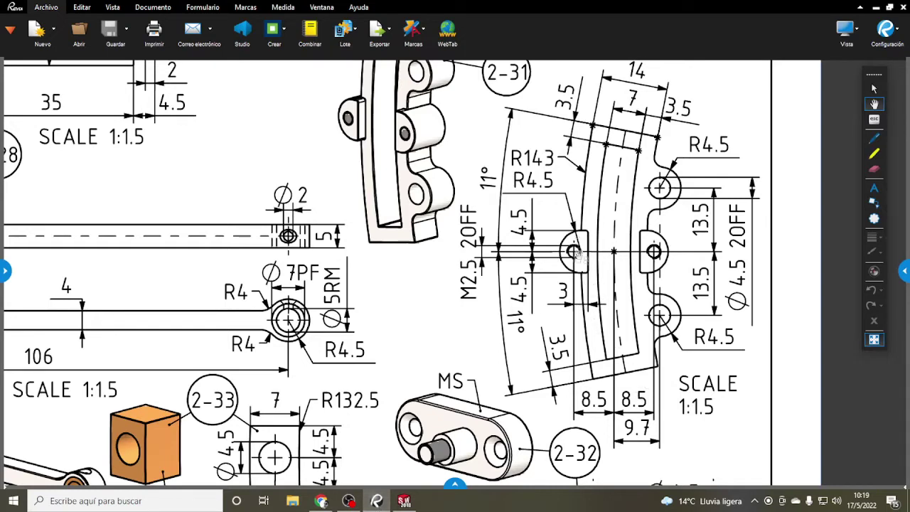
click(404, 500)
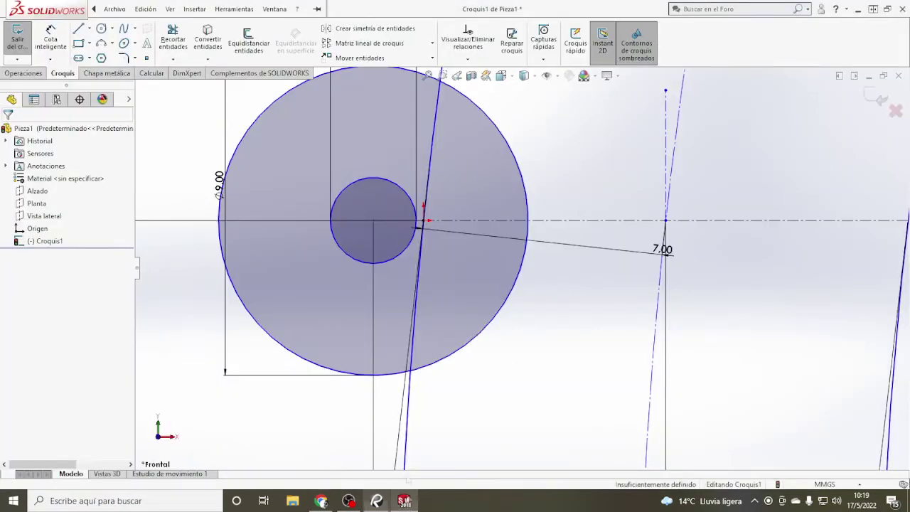
click(79, 28)
scroll(519, 266, up, 2)
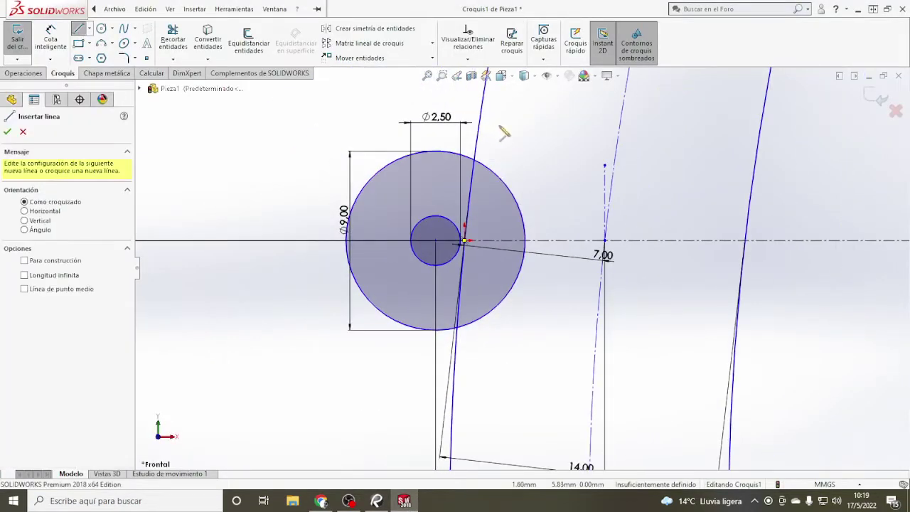
click(501, 126)
click(500, 363)
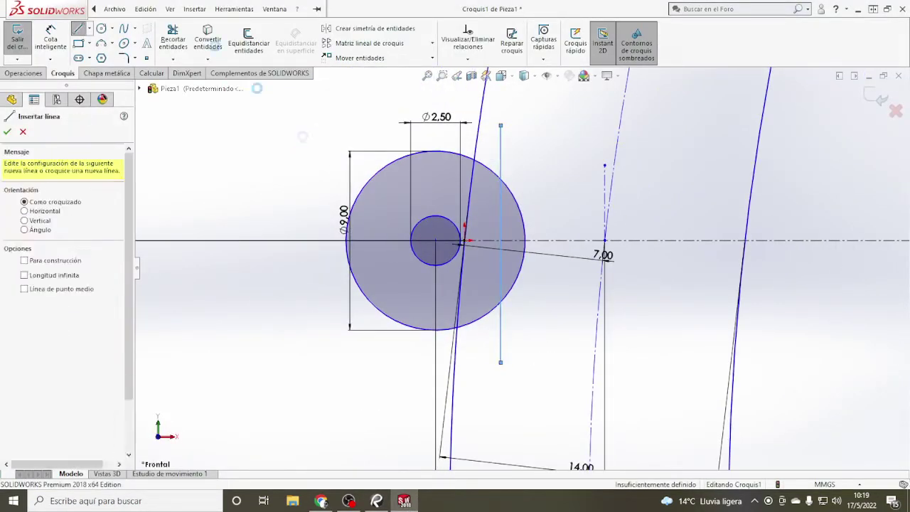
key(Escape)
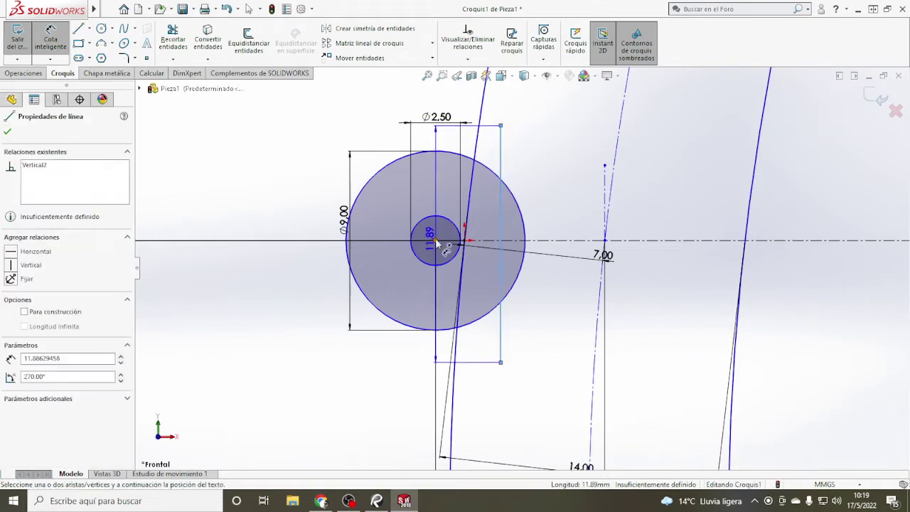
Step: Dimension the vertical line 3.00 mm from the Ø2.50 hole's centre
click(435, 242)
click(480, 357)
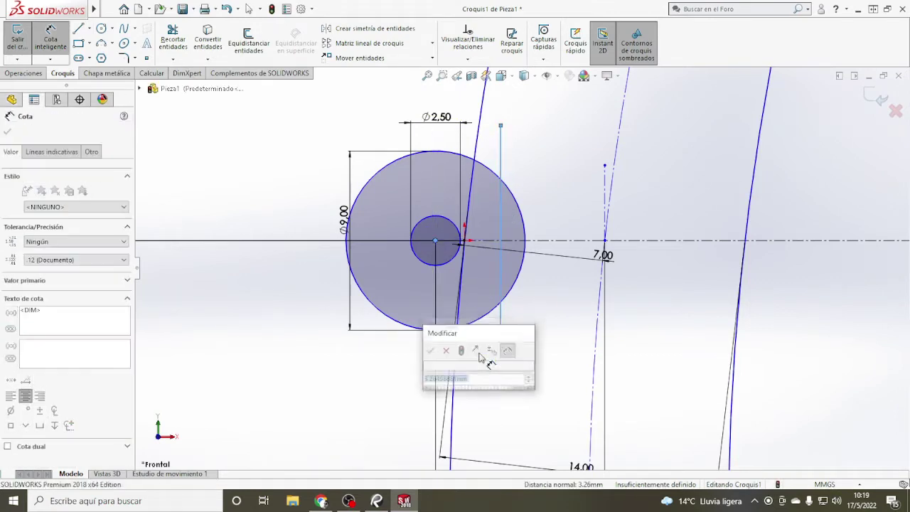
text(3)
key(Return)
key(Escape)
click(172, 39)
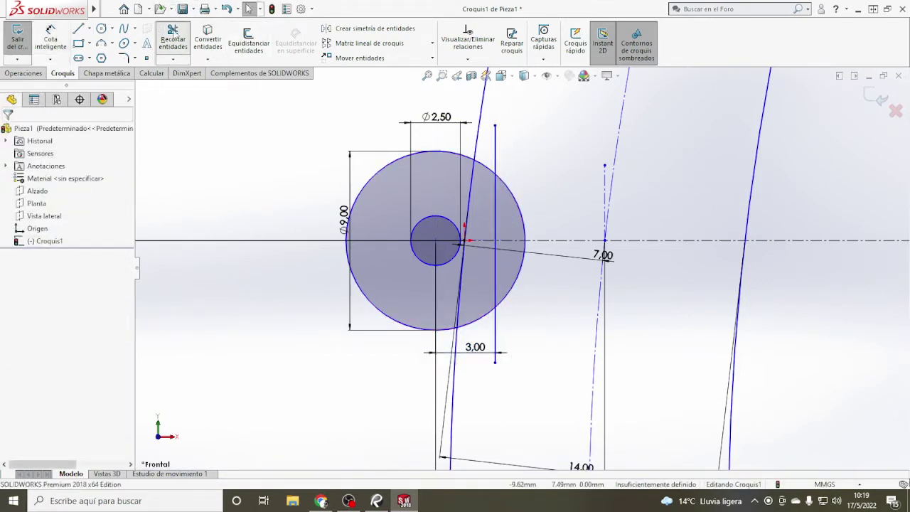
scroll(590, 153, down, 3)
drag(409, 157, 441, 251)
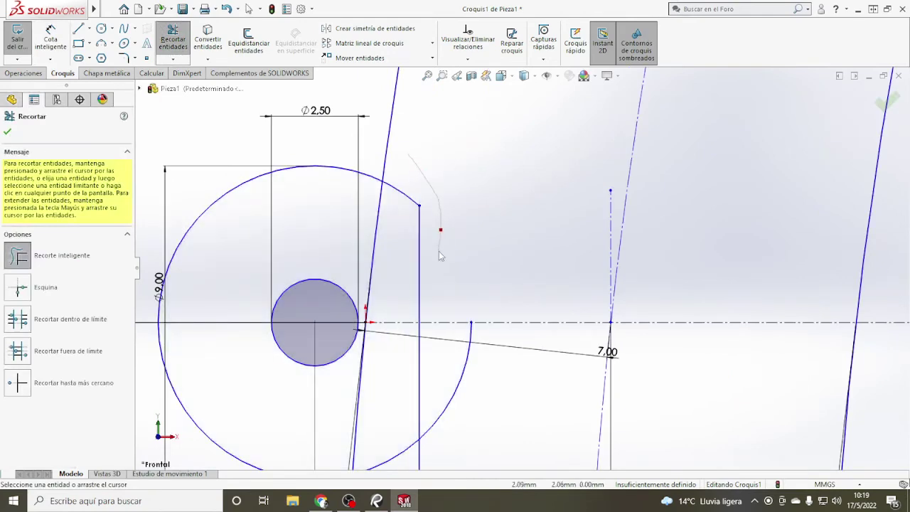
key(Escape)
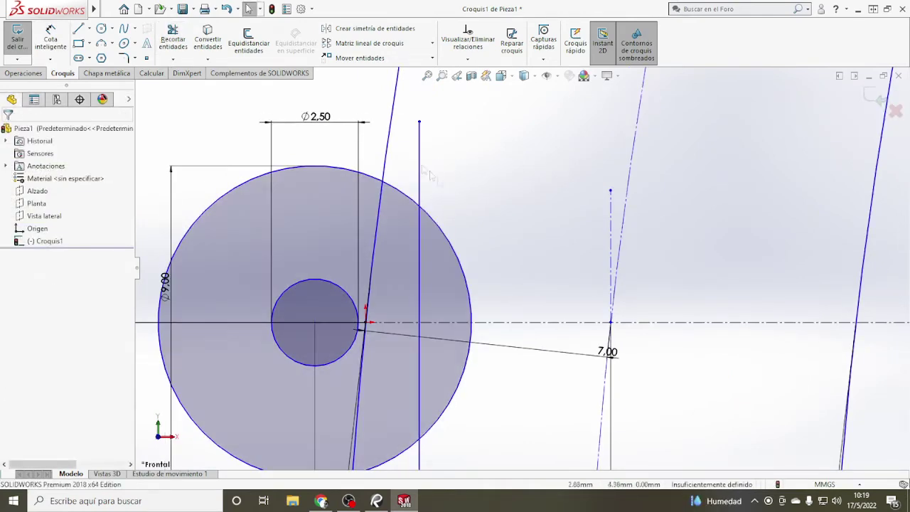
Step: Draw horizontal lines from the Ø9 circle's top and bottom to the vertical line
key(l)
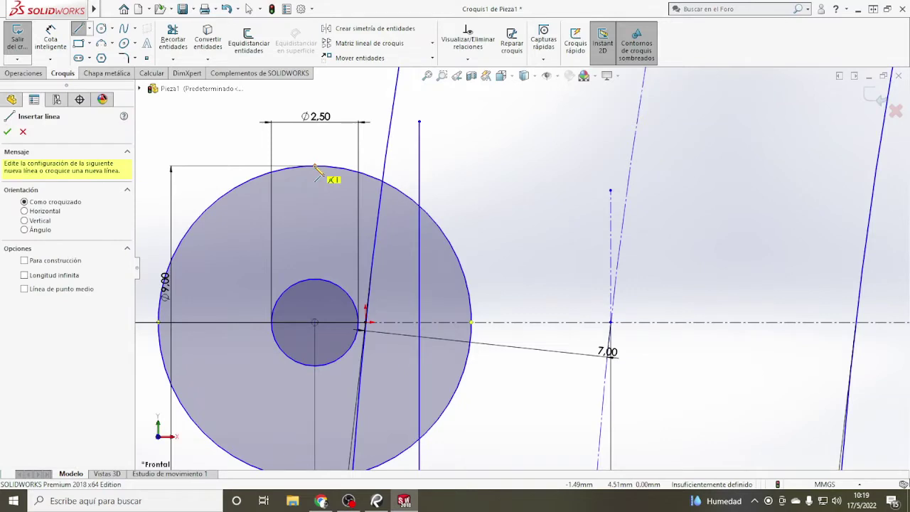
click(314, 167)
click(451, 165)
key(Escape)
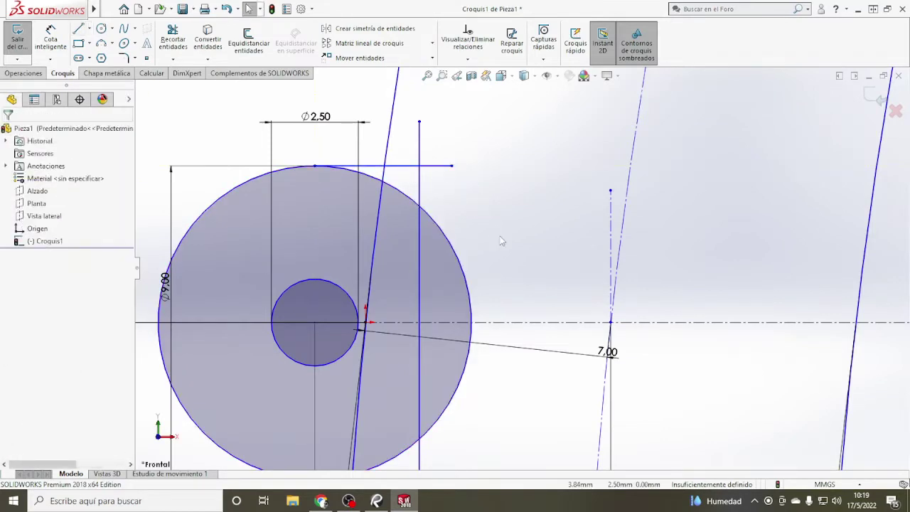
scroll(501, 241, up, 2)
key(l)
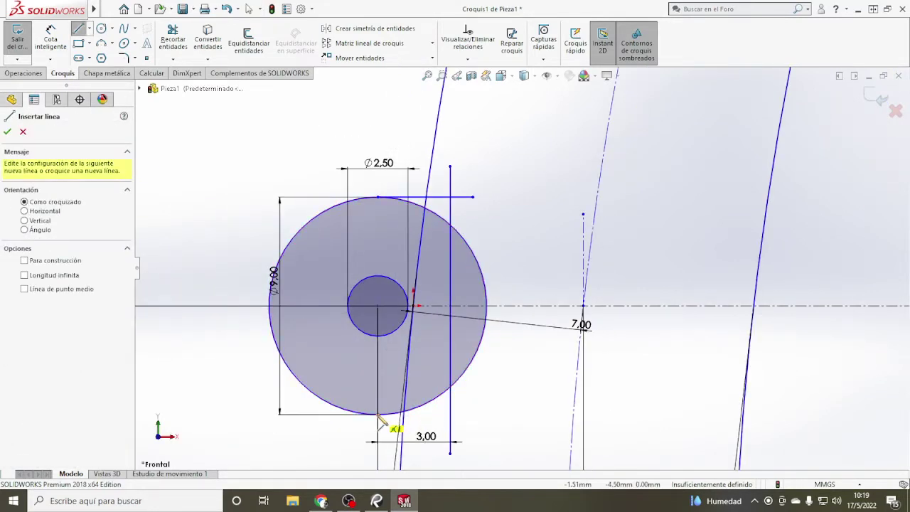
click(378, 413)
click(492, 414)
key(Escape)
Step: Power-trim the excess top line and the arc outside the vertical line
click(172, 43)
scroll(437, 186, down, 2)
mouse_move(458, 185)
mouse_down()
mouse_move(490, 199)
mouse_move(441, 256)
mouse_move(454, 236)
mouse_move(409, 209)
mouse_up()
drag(493, 271, 495, 285)
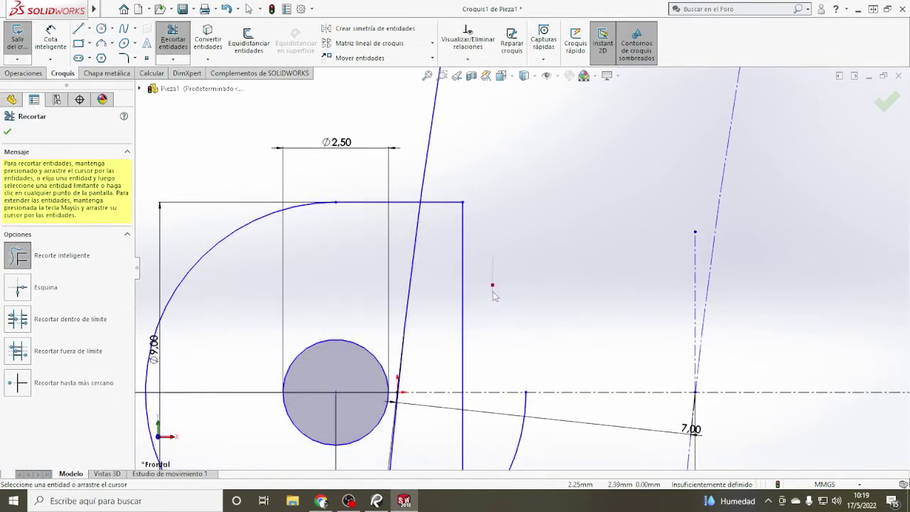
scroll(496, 285, up, 2)
scroll(524, 375, down, 2)
scroll(531, 392, up, 2)
scroll(530, 391, down, 3)
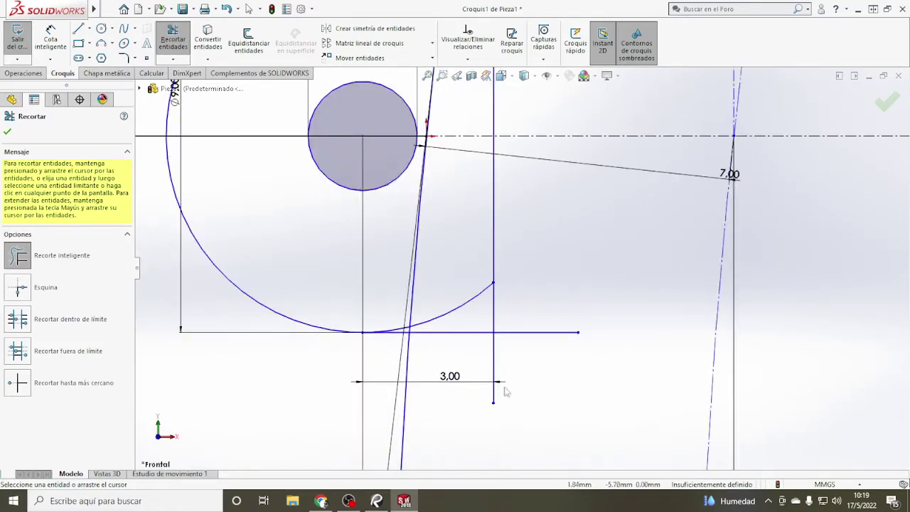
Step: Trim the leftover lower segments and arc piece to leave the D-shaped lug
mouse_move(467, 406)
mouse_down()
mouse_move(537, 301)
mouse_move(511, 317)
mouse_move(459, 316)
mouse_up()
scroll(415, 351, down, 1)
scroll(414, 351, down, 2)
drag(388, 254, 417, 272)
scroll(592, 304, up, 2)
scroll(574, 199, up, 2)
scroll(492, 149, down, 3)
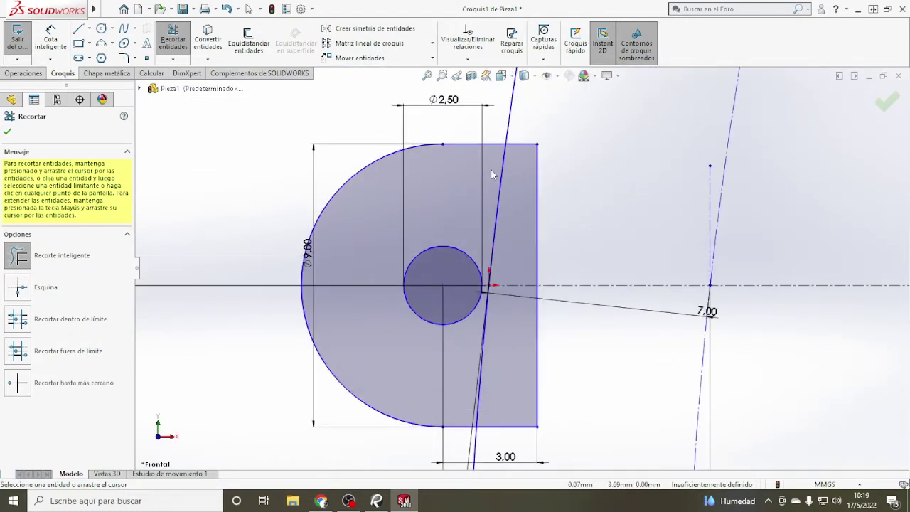
scroll(540, 242, up, 5)
scroll(568, 245, up, 3)
key(Escape)
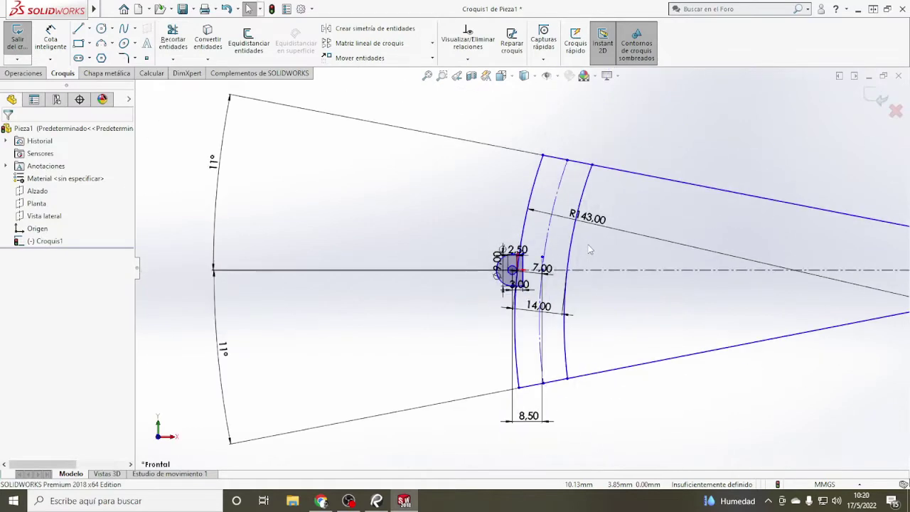
Step: Check the slot dimensions on the Bluebeam Revu reference drawing
scroll(575, 279, down, 2)
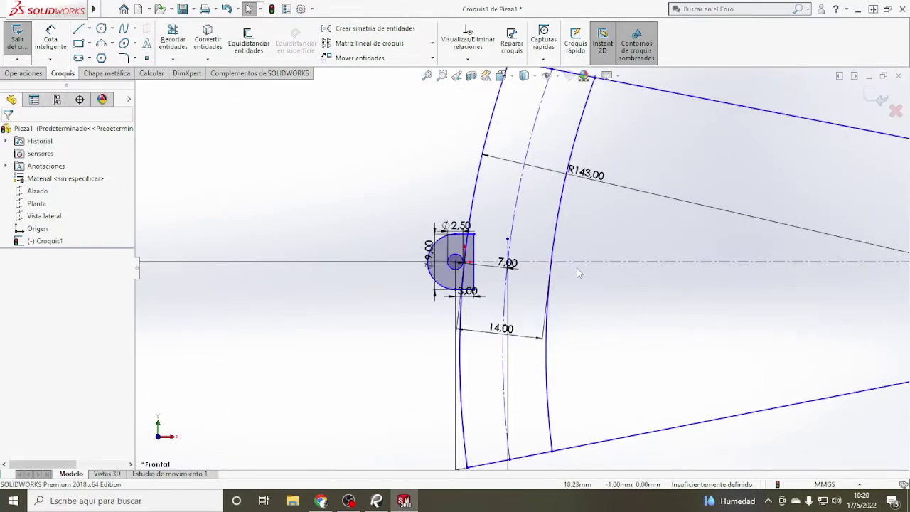
scroll(487, 260, down, 2)
scroll(488, 259, down, 1)
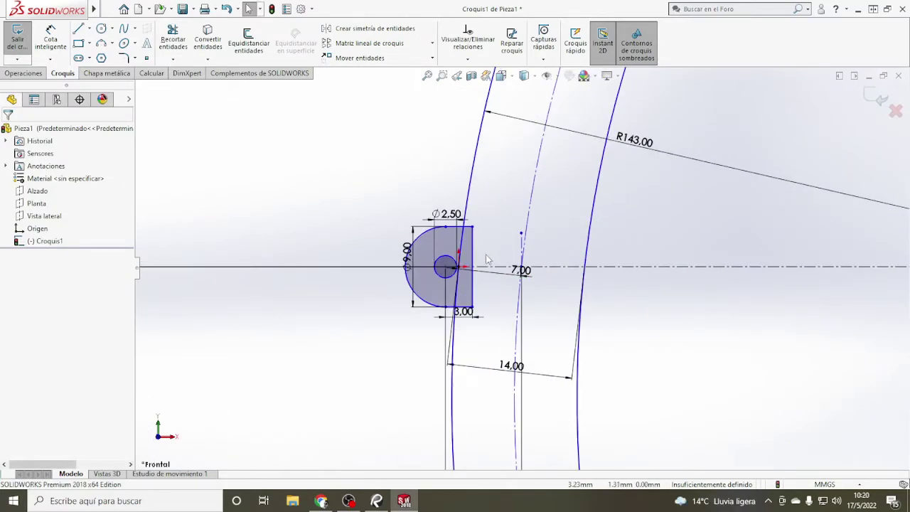
scroll(488, 259, down, 1)
key(alt+Tab)
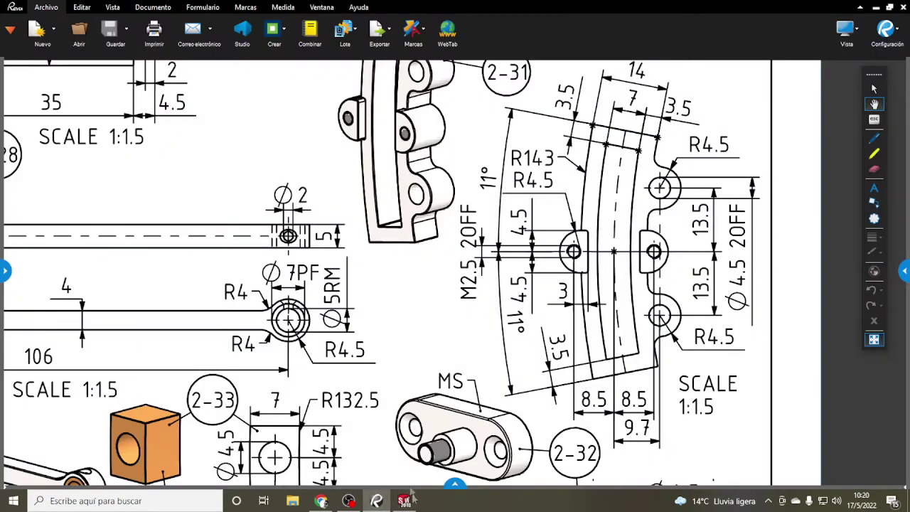
click(404, 500)
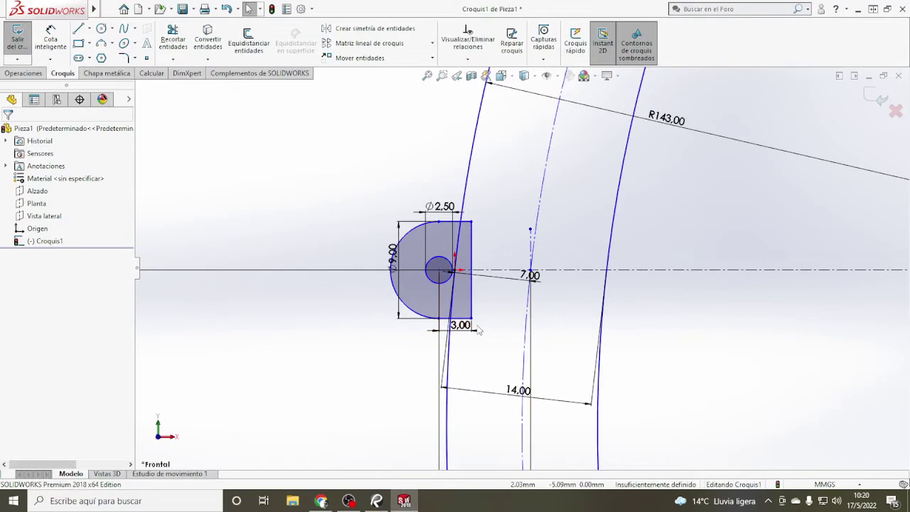
scroll(491, 333, up, 2)
scroll(491, 333, up, 2)
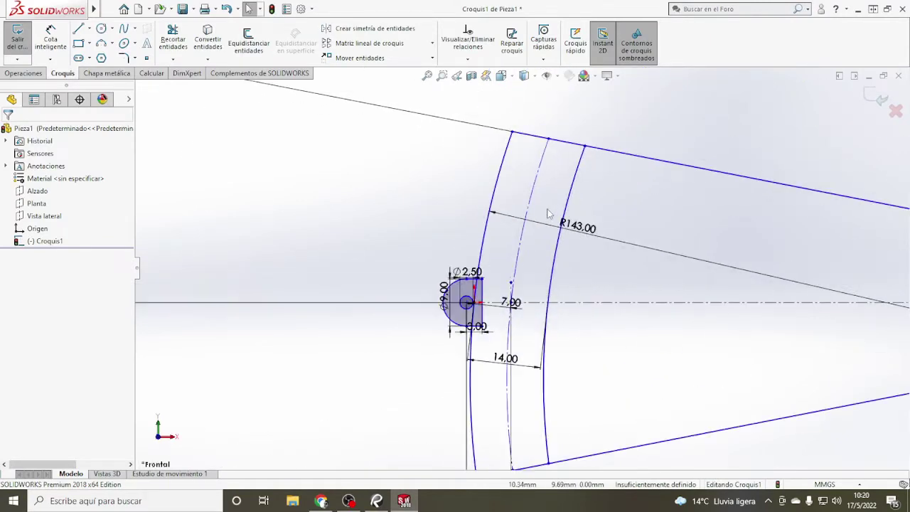
Step: Offset the dashed centre arc 3.50 mm bidirectionally to create both slot edges
click(248, 39)
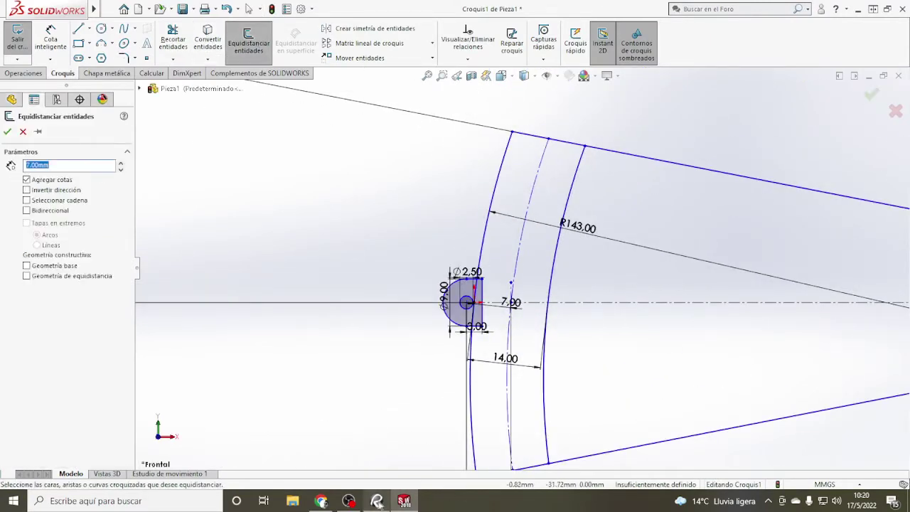
click(376, 500)
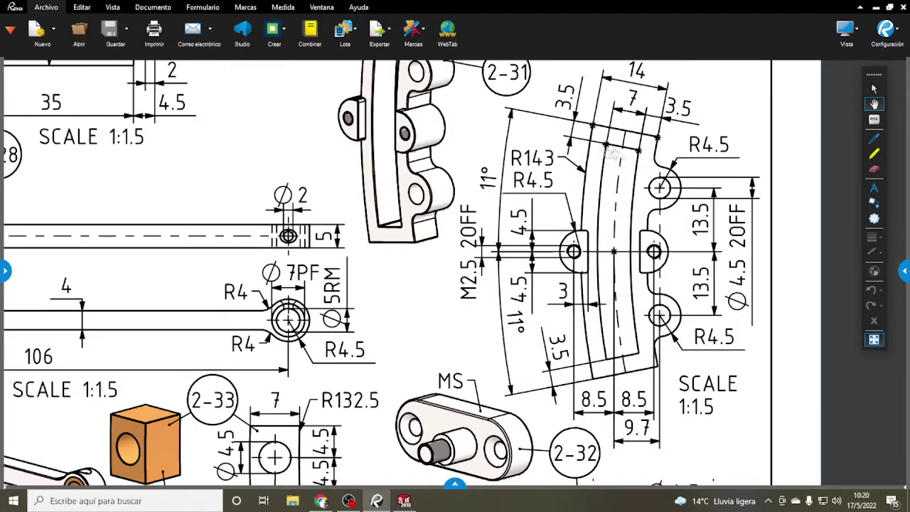
click(403, 500)
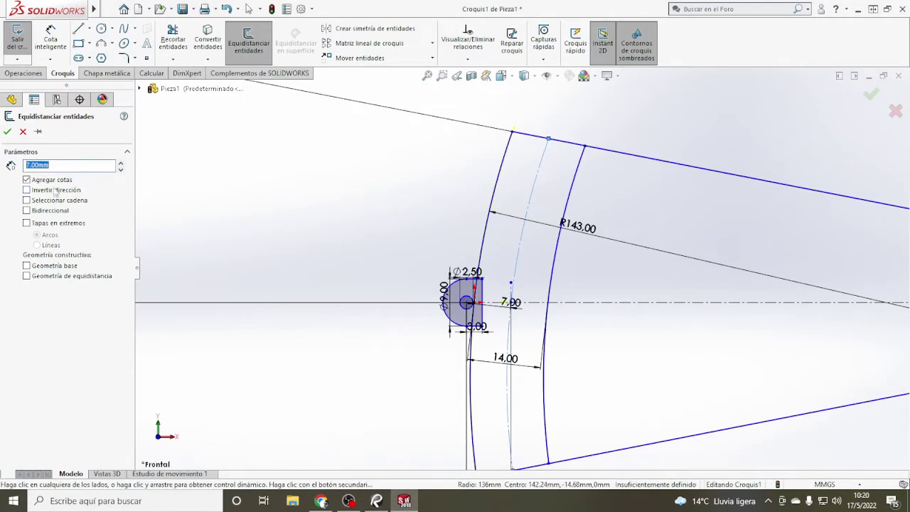
click(59, 212)
click(7, 132)
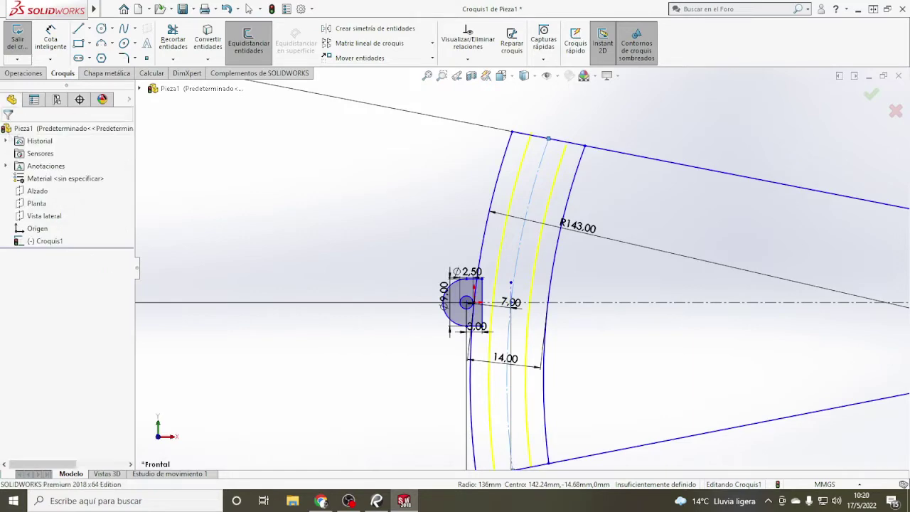
click(376, 501)
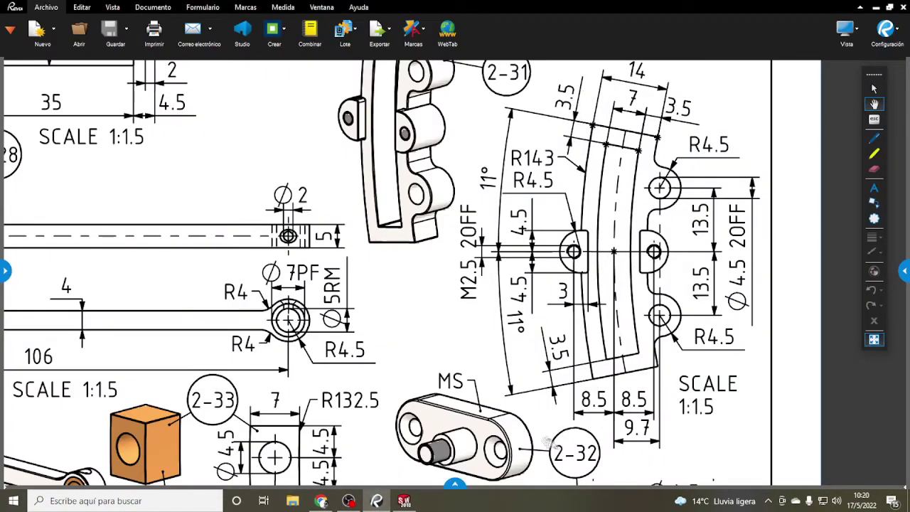
click(404, 500)
Step: Offset the upper sloped boundary line and trim the crossing segments at the slot's end
click(248, 39)
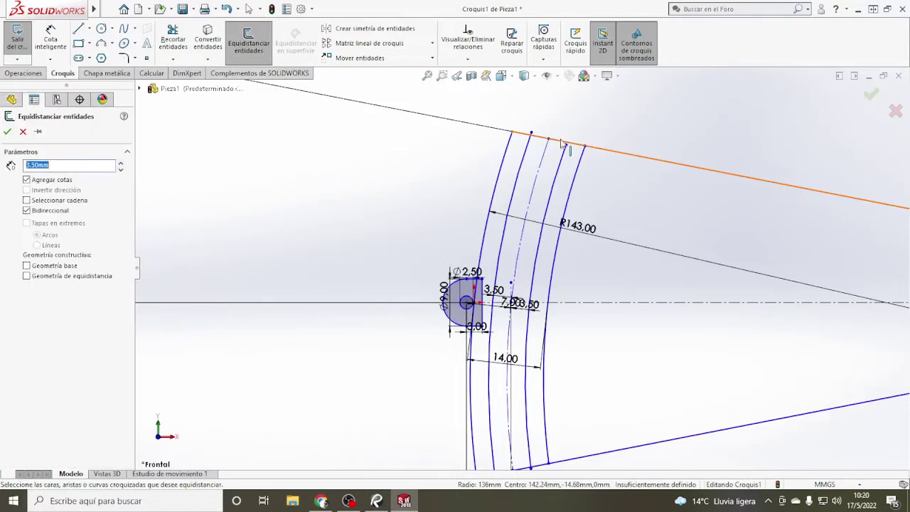
click(562, 143)
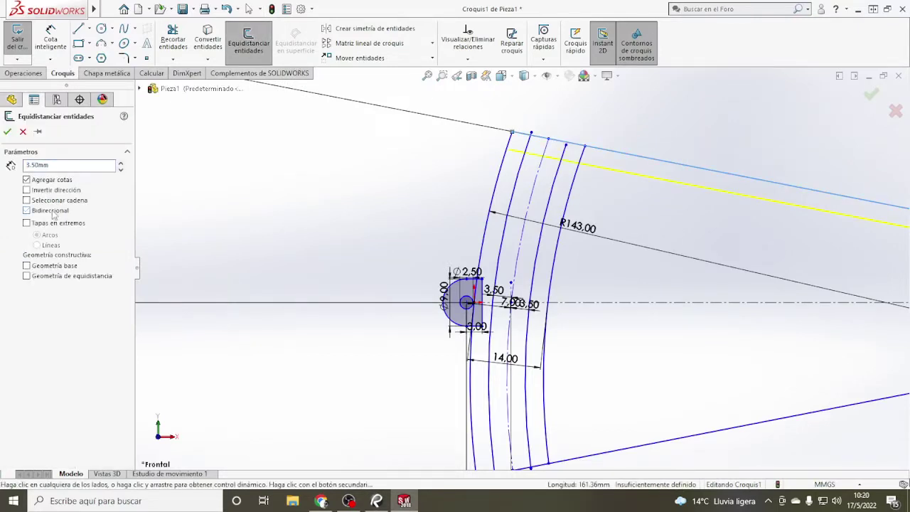
click(7, 132)
scroll(547, 135, down, 6)
drag(433, 164, 580, 216)
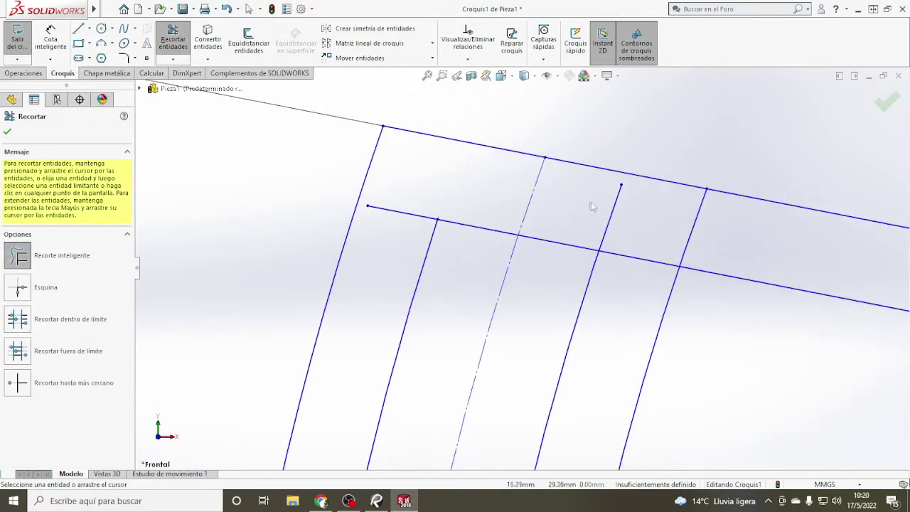
mouse_move(638, 226)
mouse_down()
mouse_move(638, 284)
mouse_move(455, 219)
mouse_up()
scroll(488, 230, up, 3)
drag(676, 267, 666, 334)
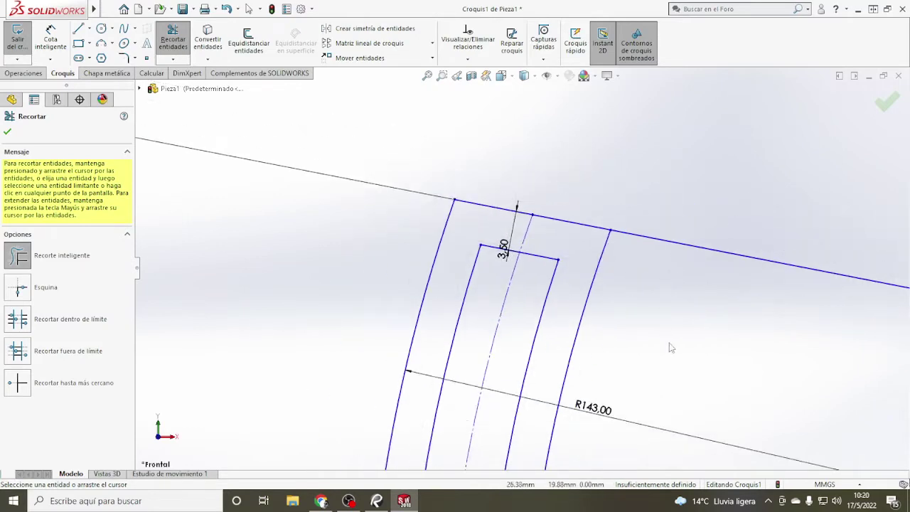
scroll(668, 345, up, 5)
scroll(498, 398, down, 3)
scroll(528, 392, down, 1)
Step: Offset the lower sloped line toward the inside of the slot
key(Escape)
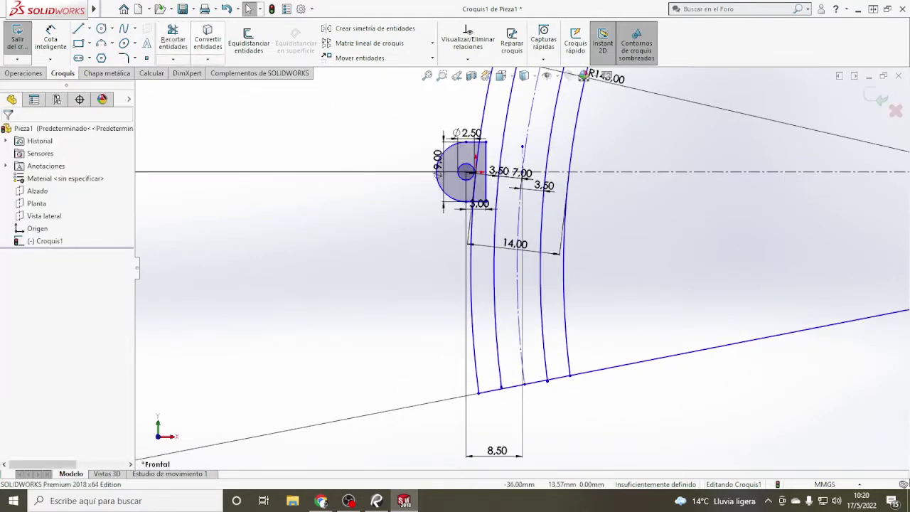
click(248, 39)
scroll(491, 355, down, 2)
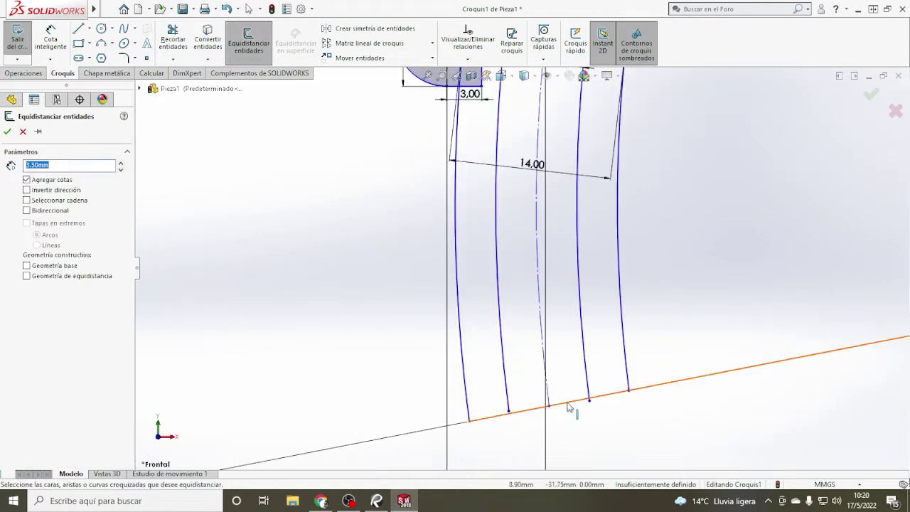
click(569, 402)
click(55, 192)
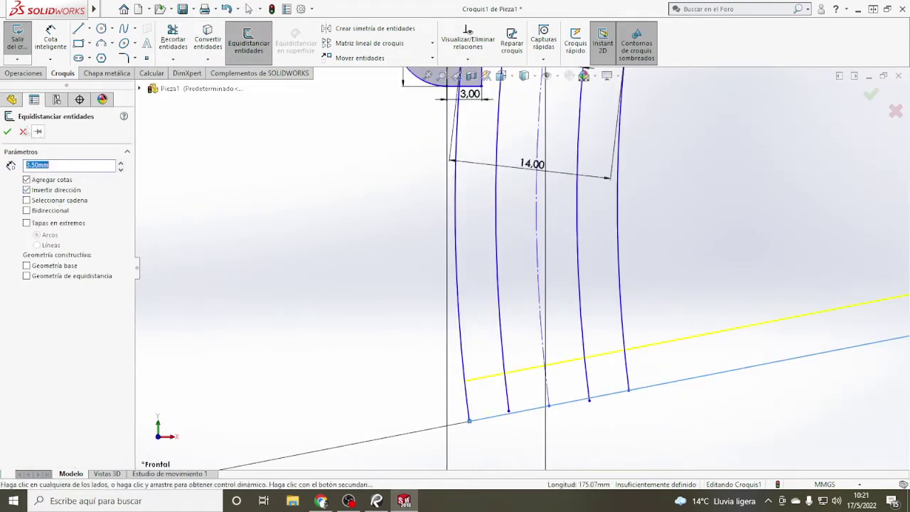
key(Return)
Step: Trim the inner segments at the slot's lower end
click(172, 39)
scroll(481, 403, down, 2)
scroll(481, 403, down, 2)
drag(483, 274, 575, 339)
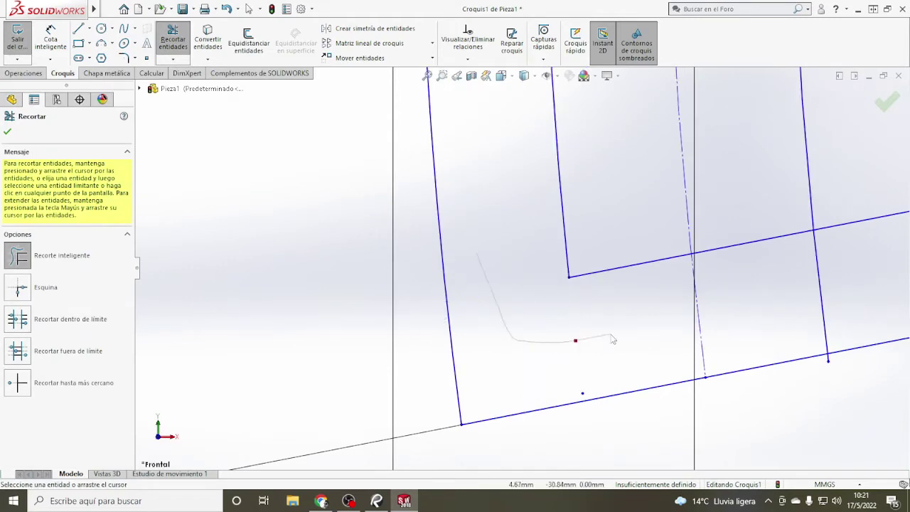
scroll(618, 331, up, 2)
scroll(661, 320, down, 2)
scroll(573, 251, down, 2)
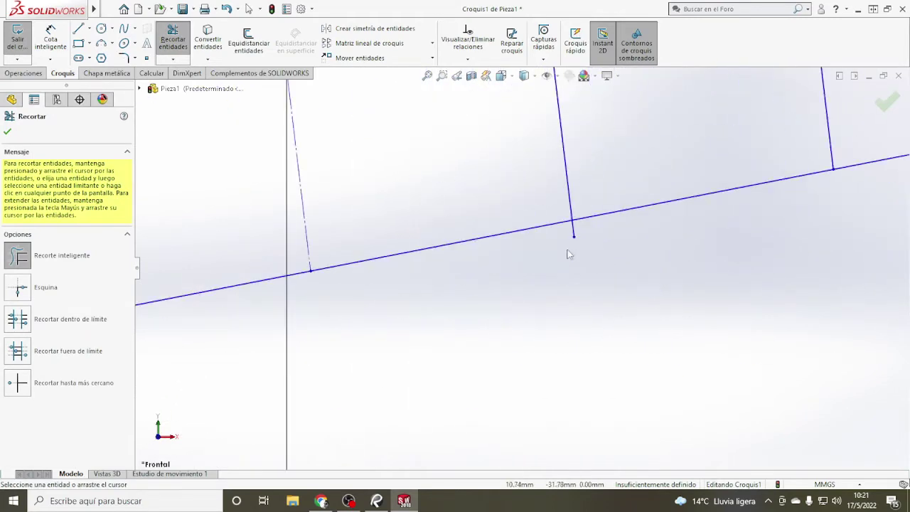
Step: Trim the stray vertical segment and the line right of the slot to close the profile
drag(597, 171, 532, 186)
scroll(535, 191, up, 3)
scroll(540, 195, up, 2)
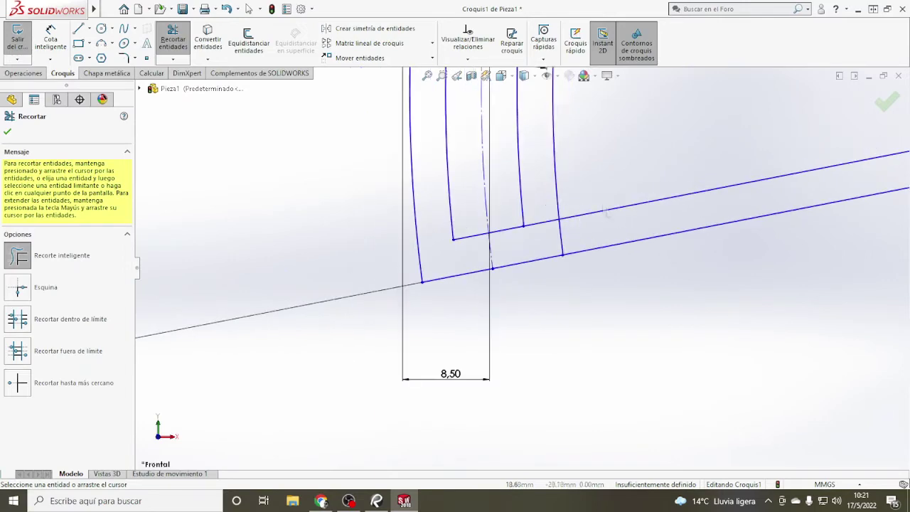
drag(597, 188, 599, 225)
scroll(598, 225, up, 1)
scroll(598, 225, up, 1)
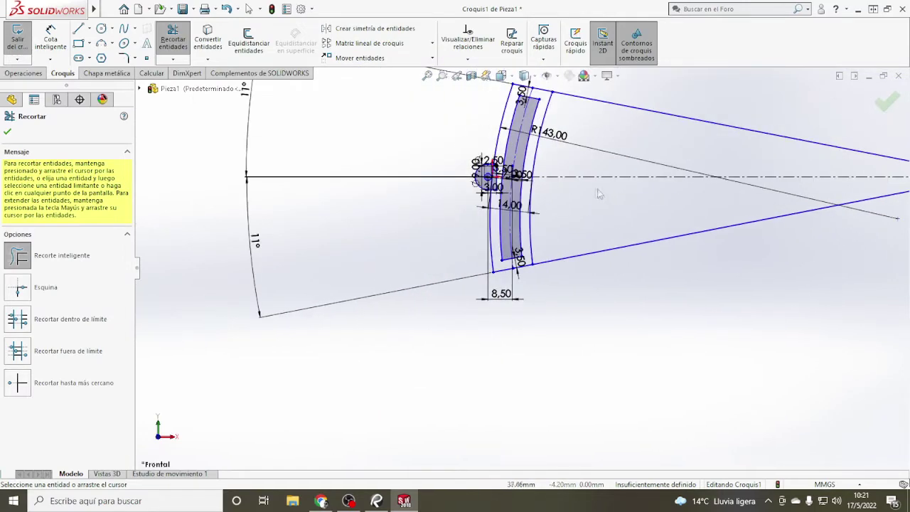
drag(589, 243, 584, 261)
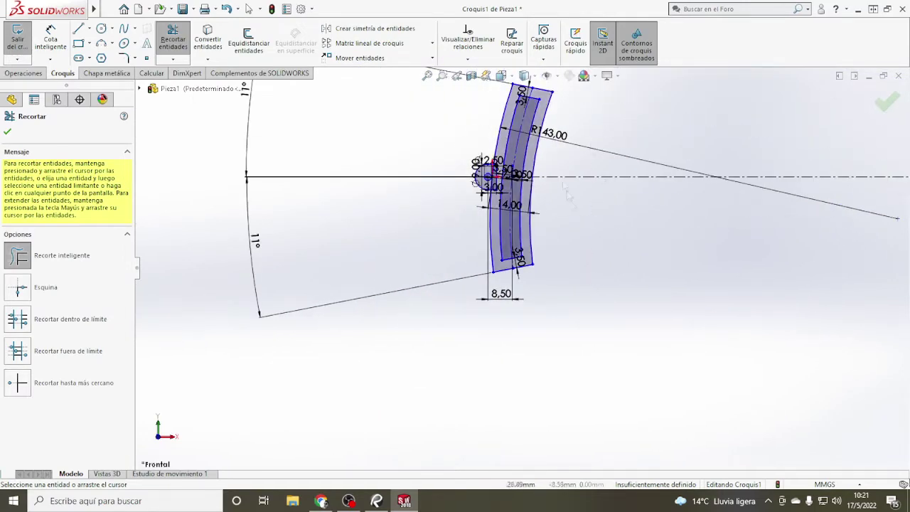
scroll(553, 135, down, 2)
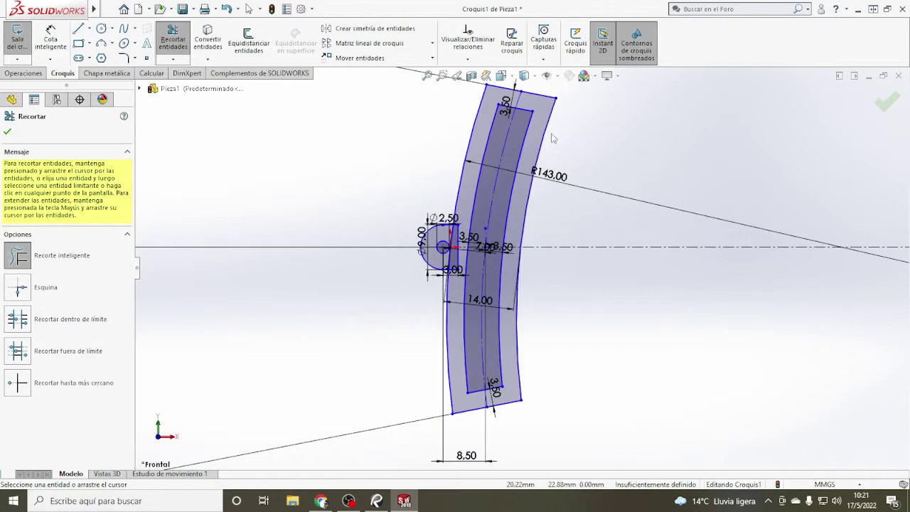
click(381, 506)
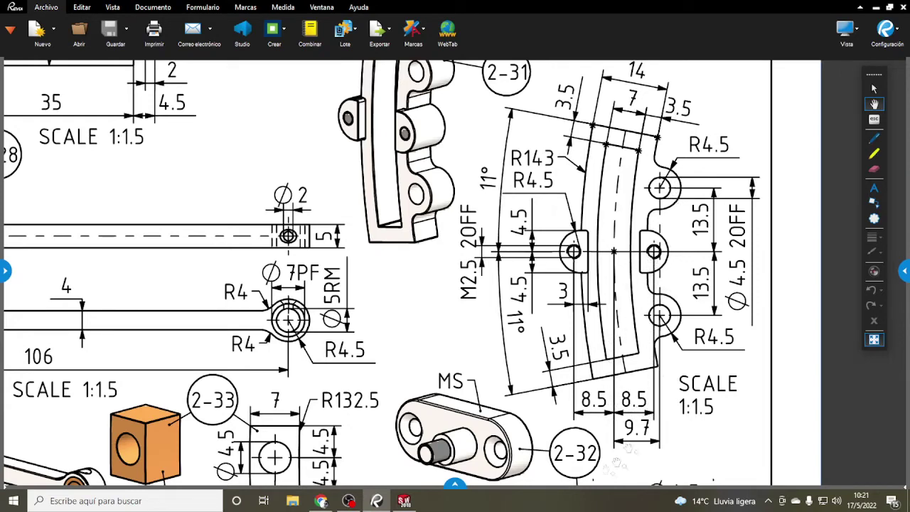
Step: Switch from the Revu drawing back to the SOLIDWORKS slot sketch
click(404, 500)
scroll(534, 245, down, 2)
Step: Mirror the left lug's arc, edges and Ø2.50 hole about the slot centreline
scroll(534, 246, up, 1)
scroll(535, 245, down, 2)
scroll(534, 245, down, 1)
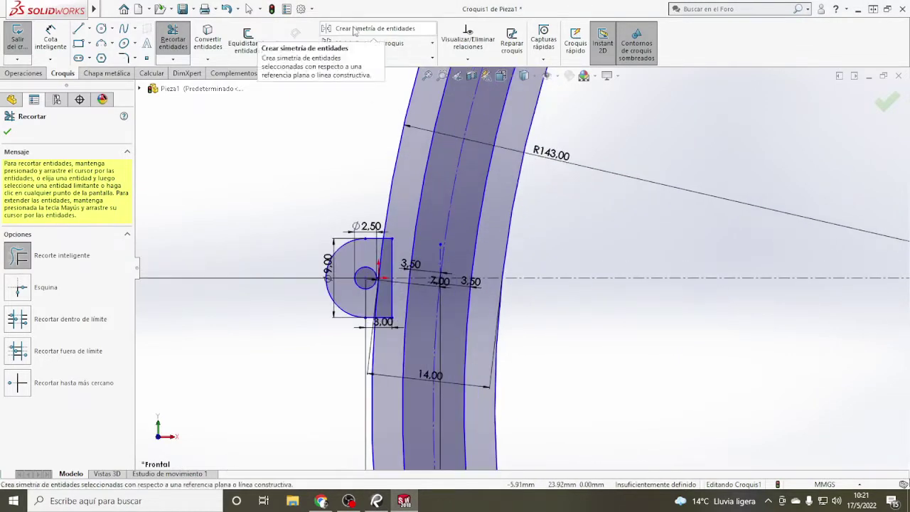
click(374, 29)
click(373, 271)
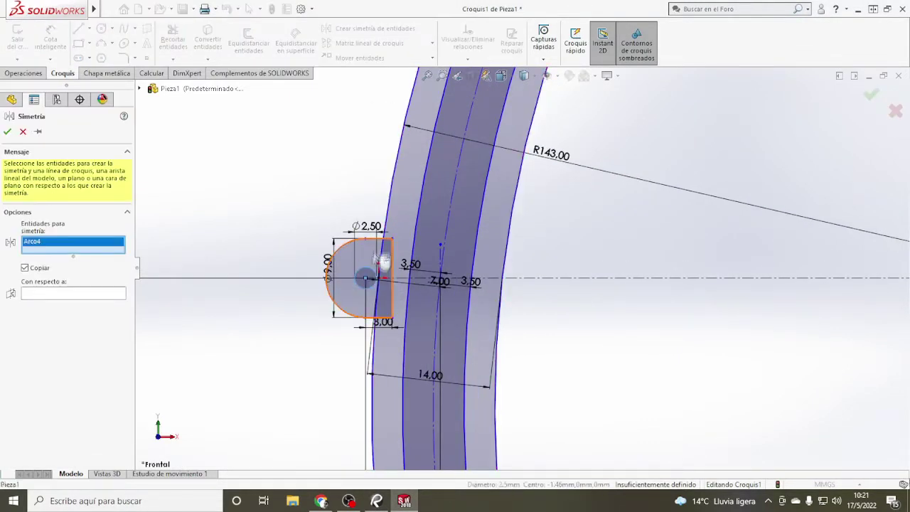
click(383, 240)
click(391, 284)
click(377, 317)
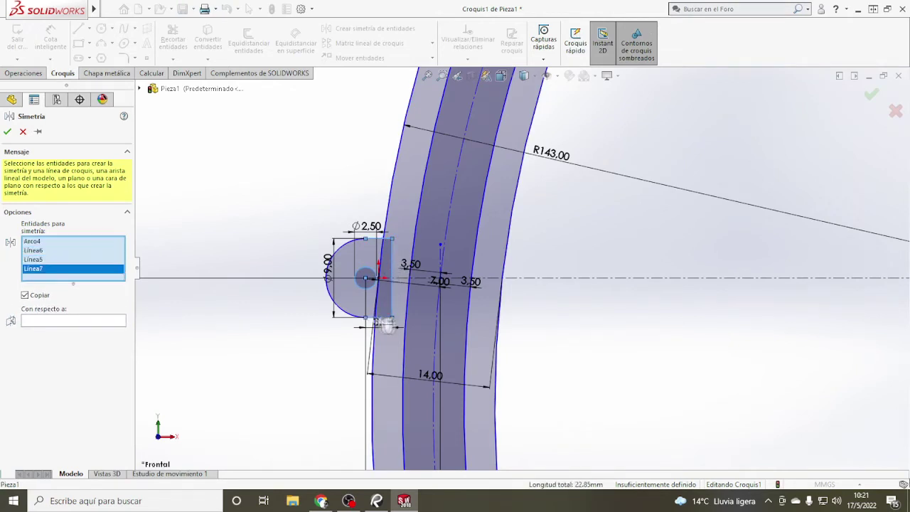
click(350, 316)
click(104, 329)
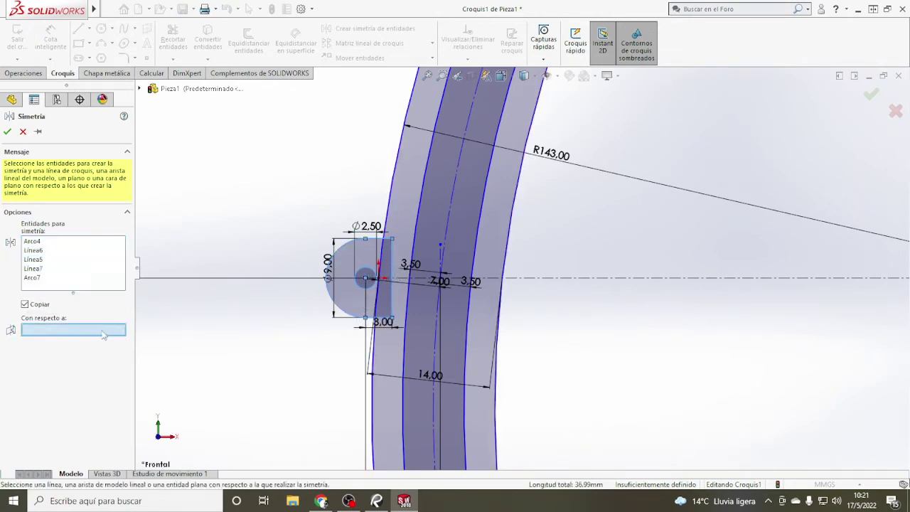
click(440, 263)
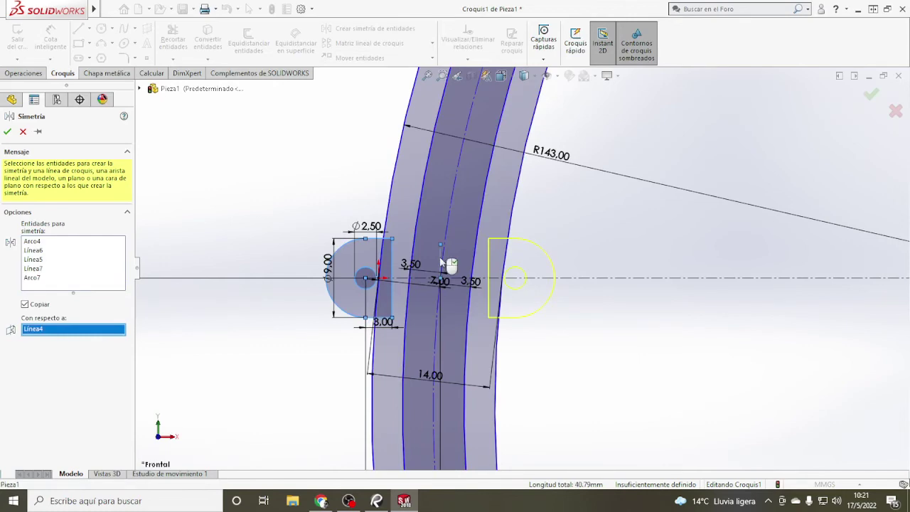
key(Return)
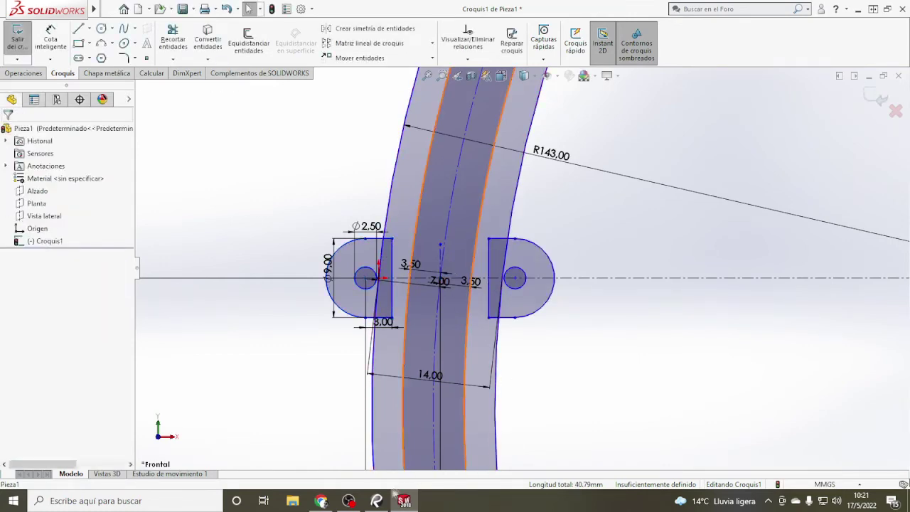
Step: Compare the mirrored lugs against the Revu reference drawing
click(378, 501)
click(404, 500)
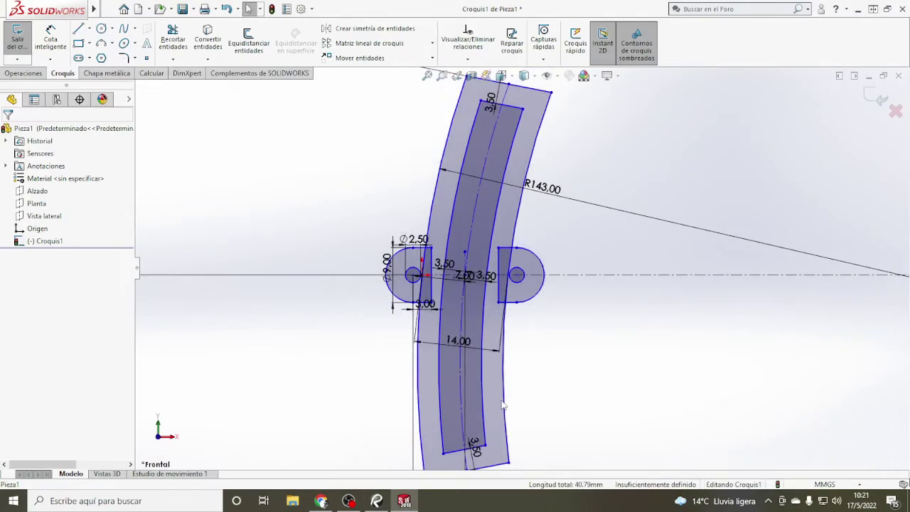
scroll(501, 402, down, 3)
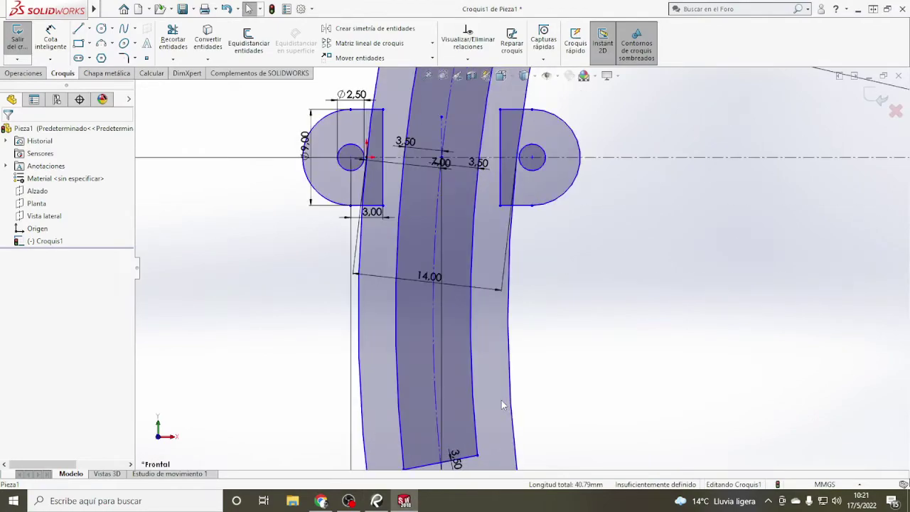
scroll(490, 299, up, 2)
scroll(555, 227, up, 2)
scroll(594, 122, down, 2)
scroll(595, 122, up, 2)
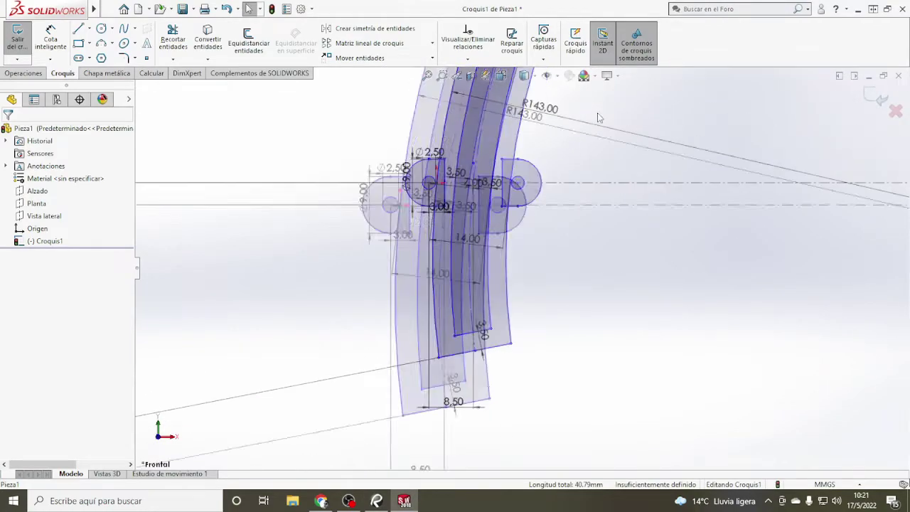
Step: Draw a circle to the right of the slot's upper end
scroll(594, 122, down, 2)
click(379, 500)
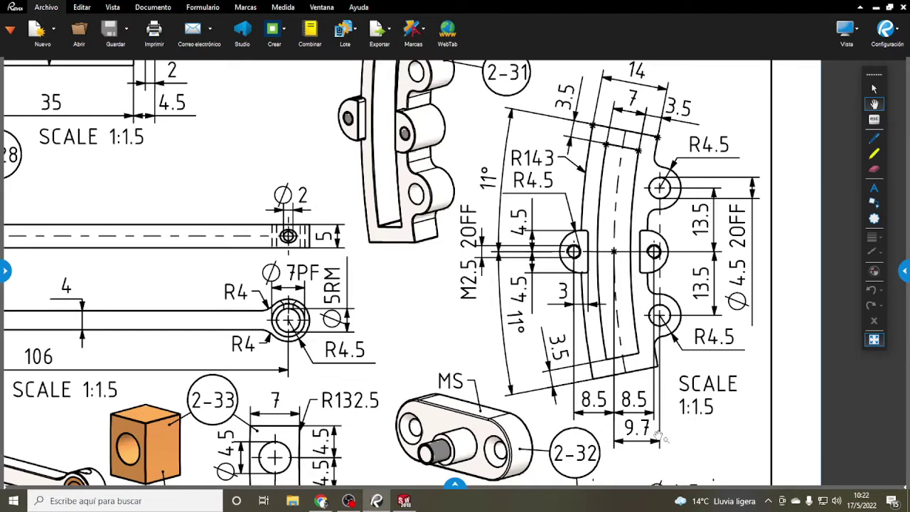
click(405, 502)
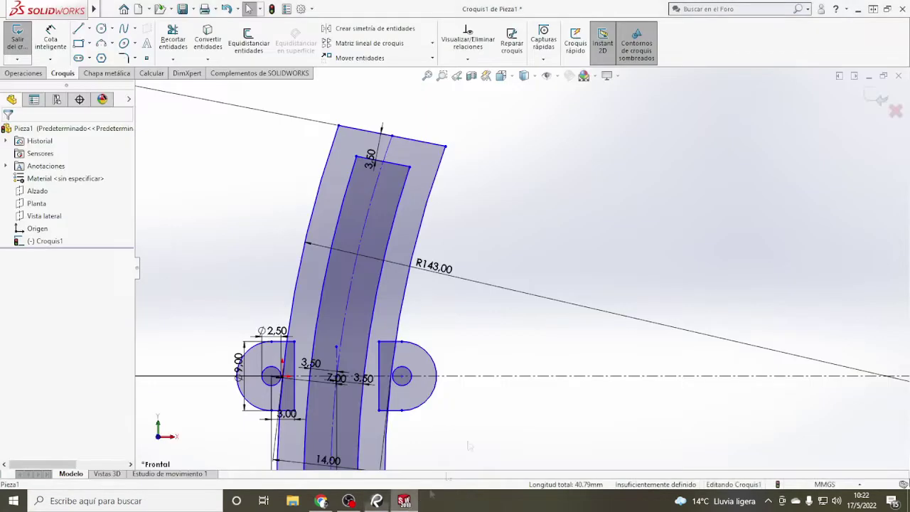
key(c)
click(452, 201)
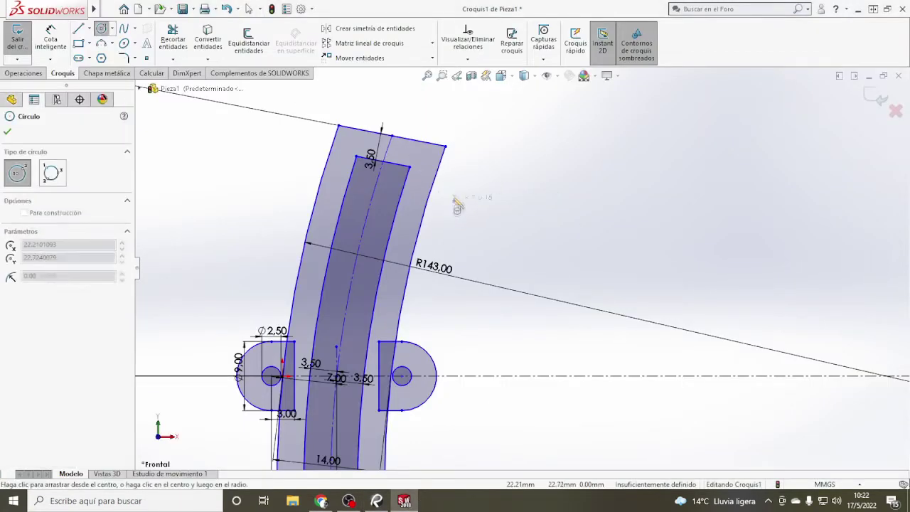
click(472, 189)
key(Escape)
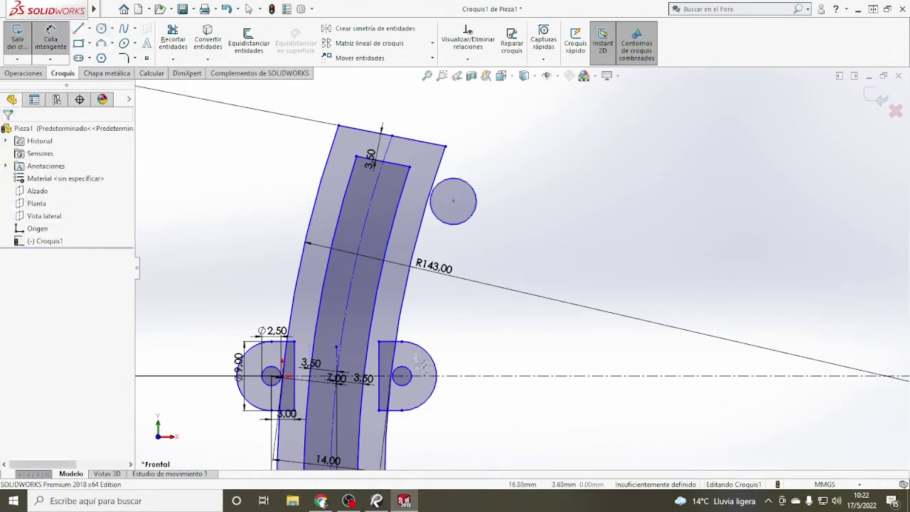
Step: Dimension the new circle's diameter to 4.50
click(376, 500)
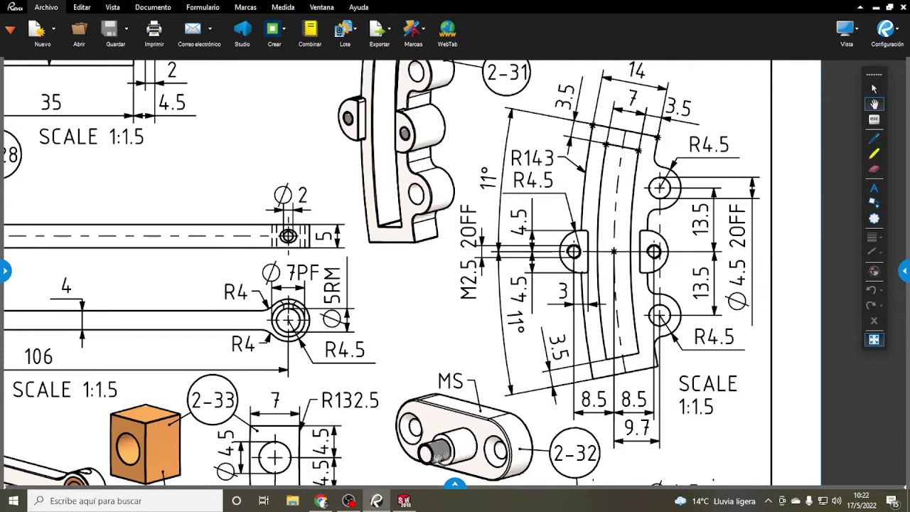
click(404, 500)
click(475, 206)
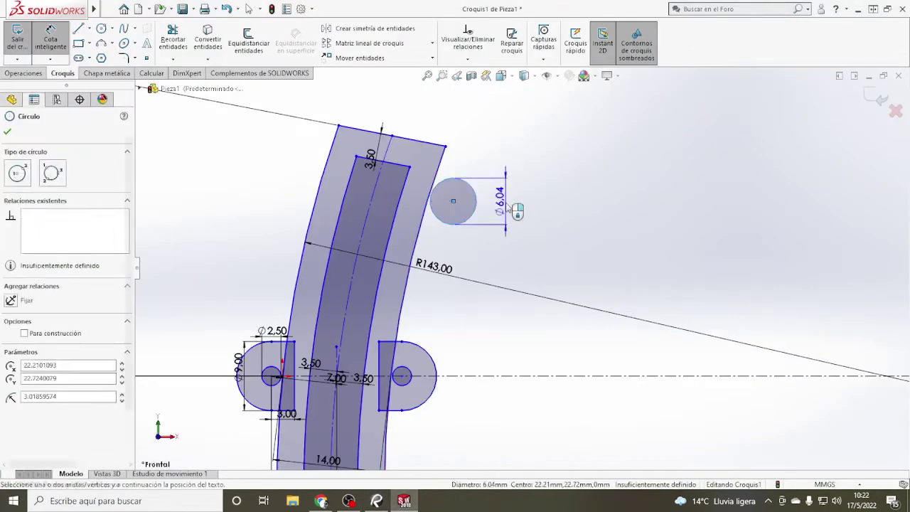
click(508, 207)
text(4.5)
key(Return)
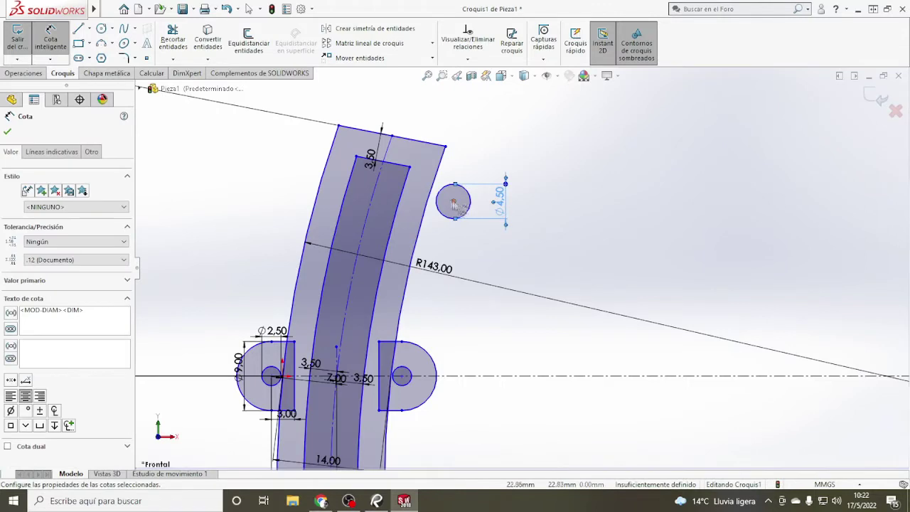
Step: Place the circle's centre 9.70 horizontally from the slot centreline's midpoint
click(453, 201)
click(338, 379)
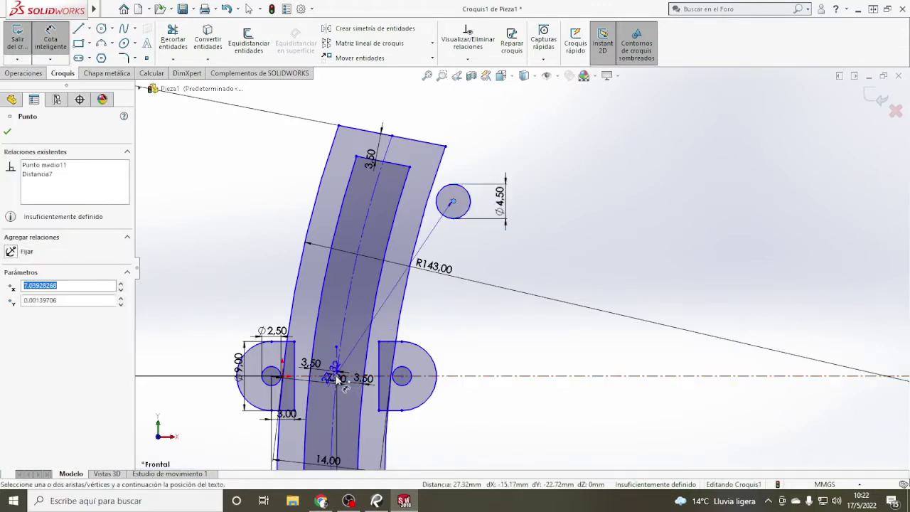
click(402, 105)
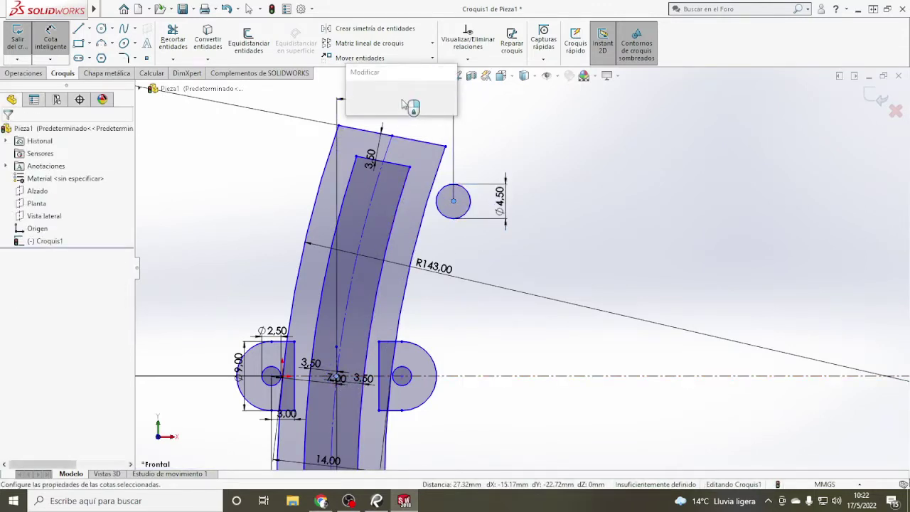
text(9.7)
key(Return)
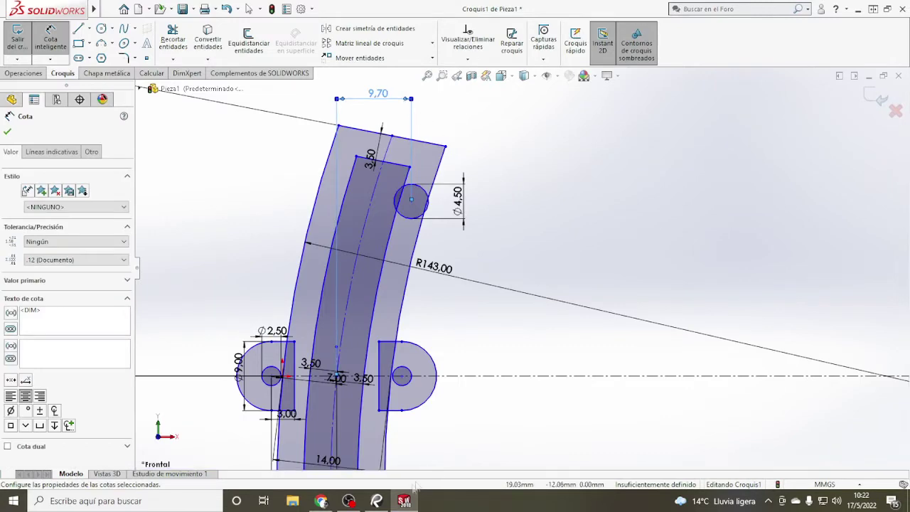
click(377, 500)
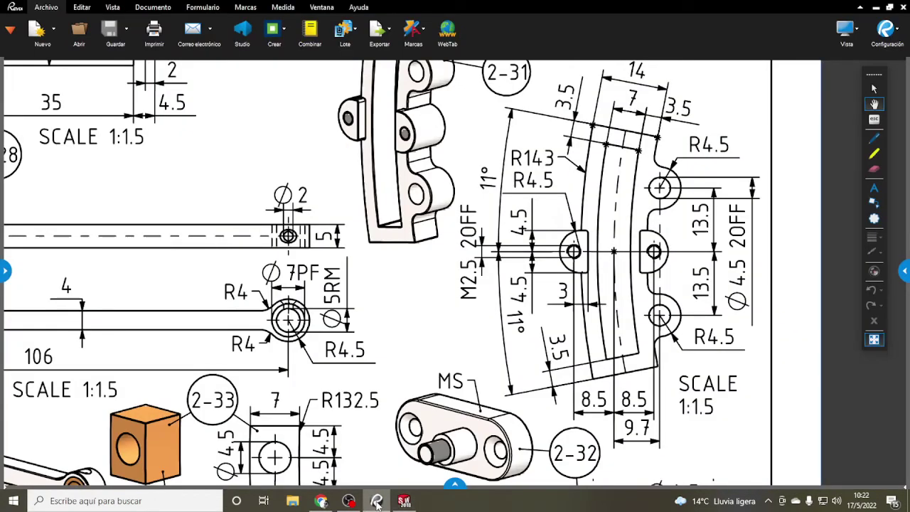
click(376, 500)
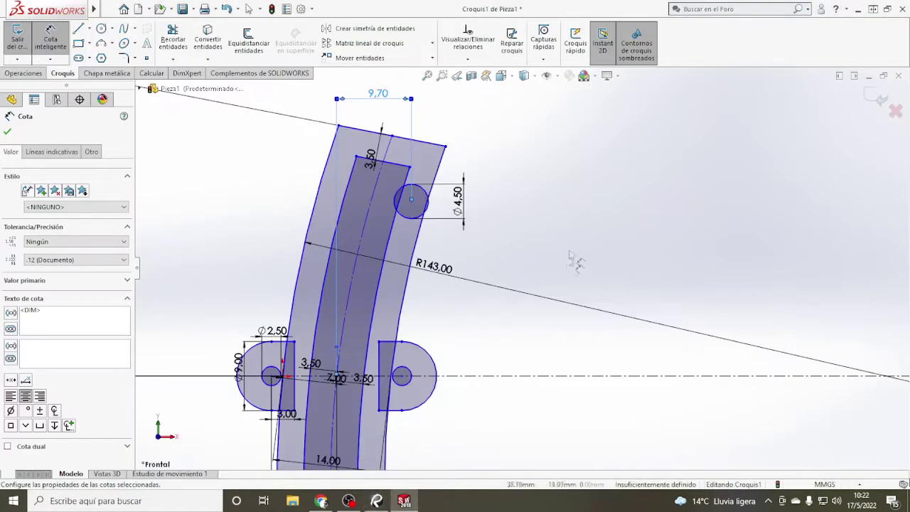
key(Escape)
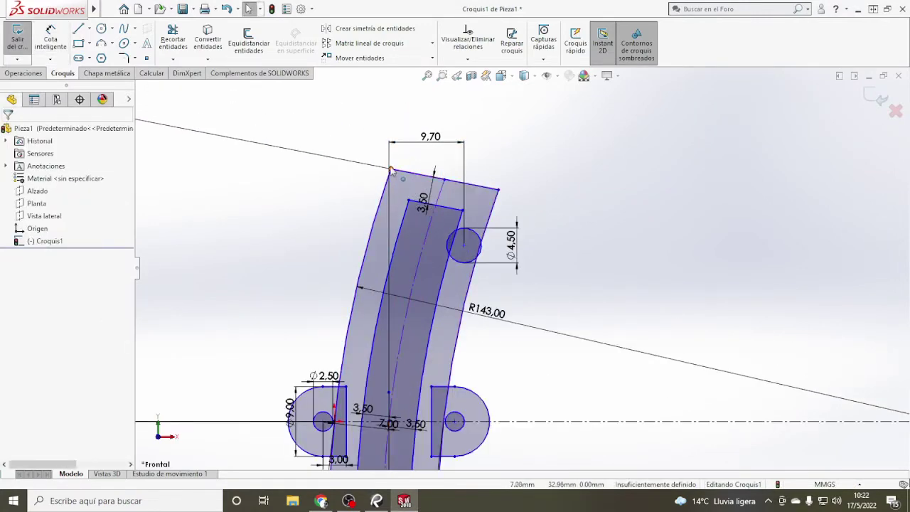
Step: Drag the slot's top corner points left and right to reshape its upper end
drag(390, 169, 358, 166)
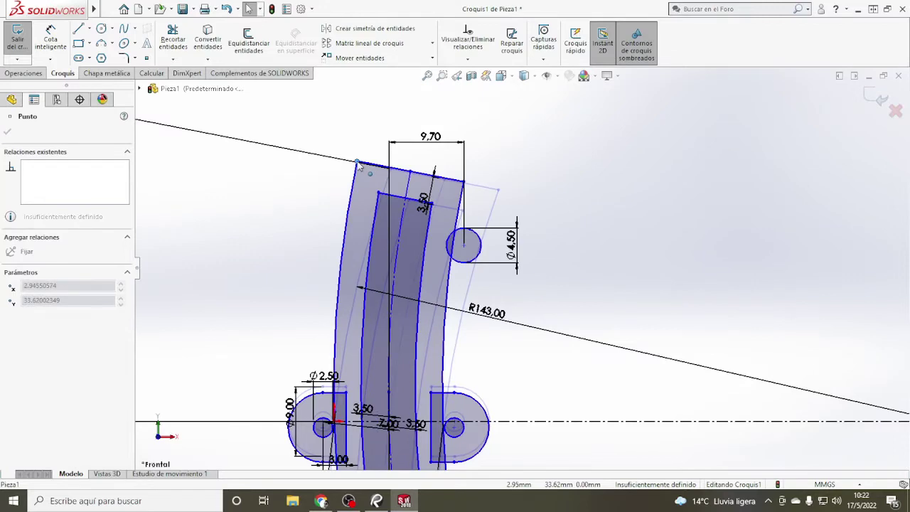
drag(359, 166, 346, 160)
key(Escape)
scroll(589, 385, up, 3)
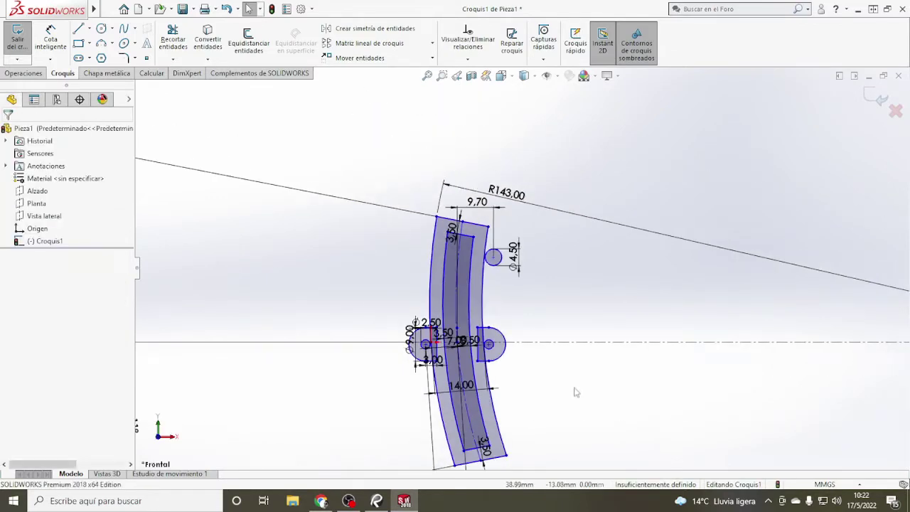
scroll(589, 386, down, 2)
click(377, 501)
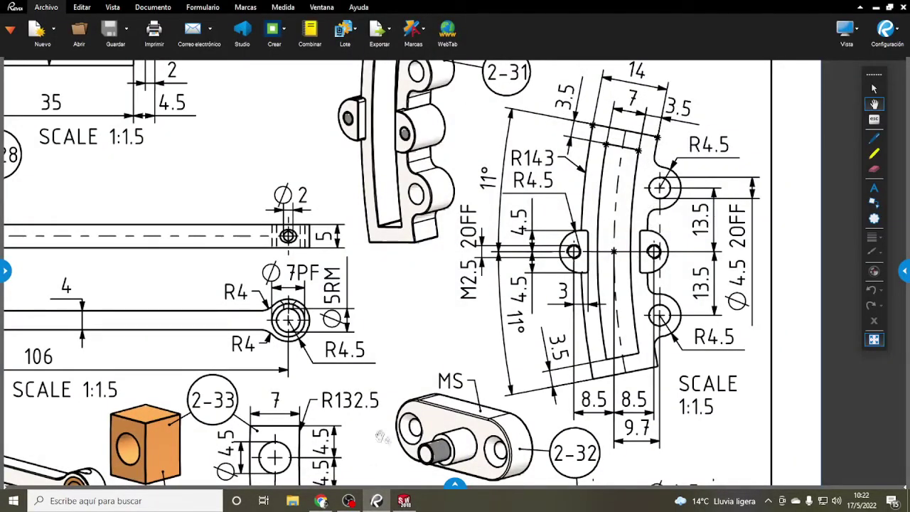
click(404, 500)
scroll(490, 179, down, 5)
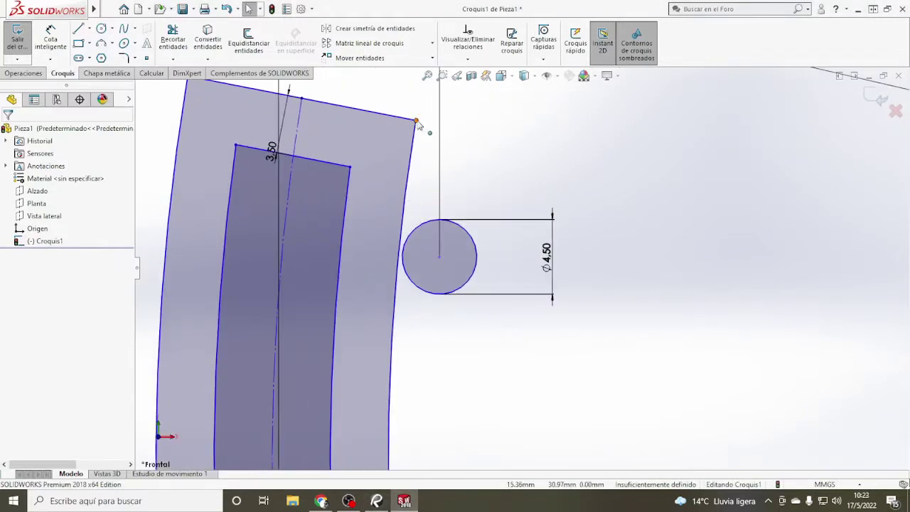
drag(418, 125, 434, 125)
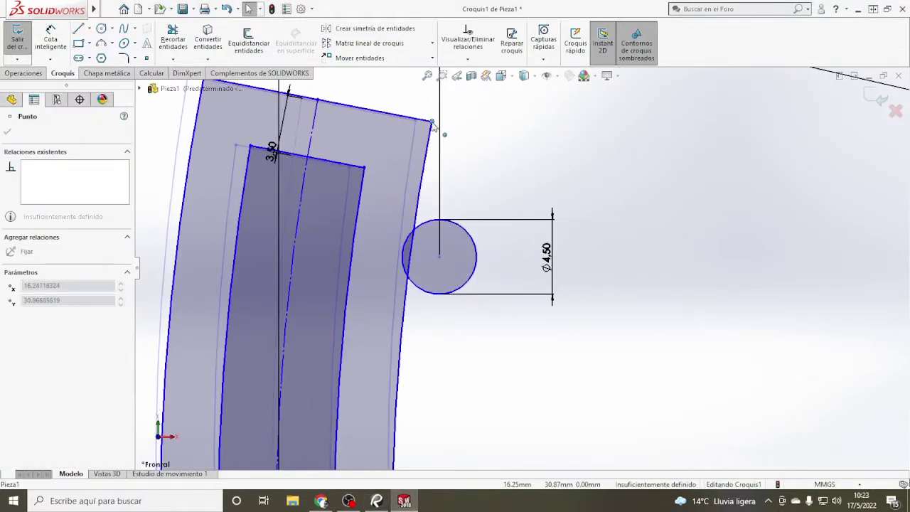
key(Escape)
Step: Draw an outer circle centred on the Ø4.50 hole
click(100, 28)
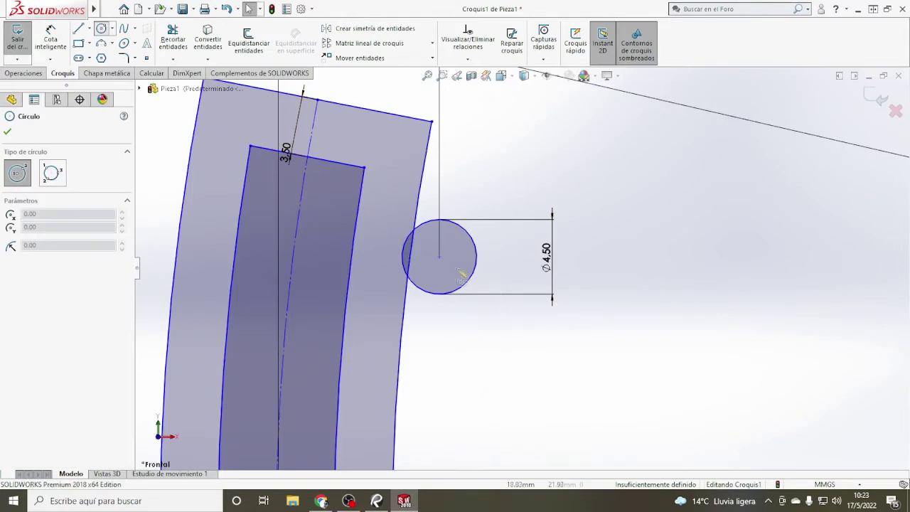
click(438, 256)
click(424, 313)
click(376, 501)
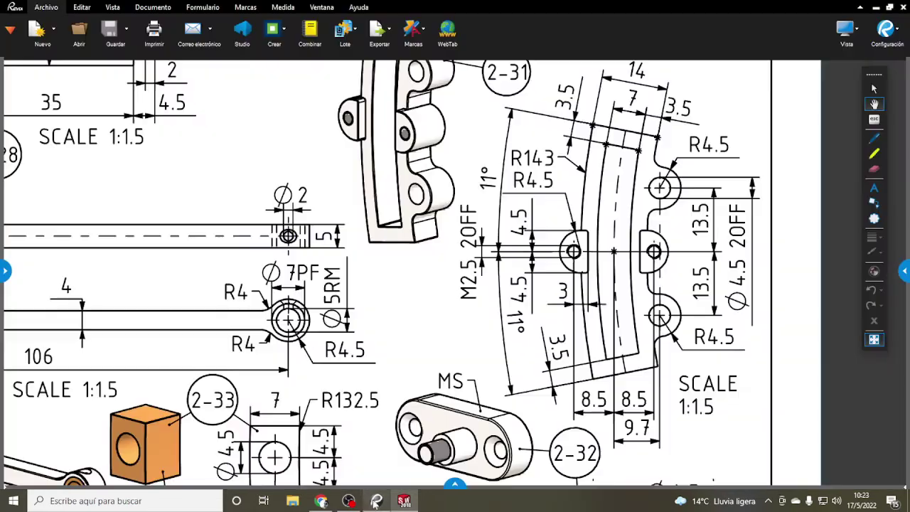
click(377, 500)
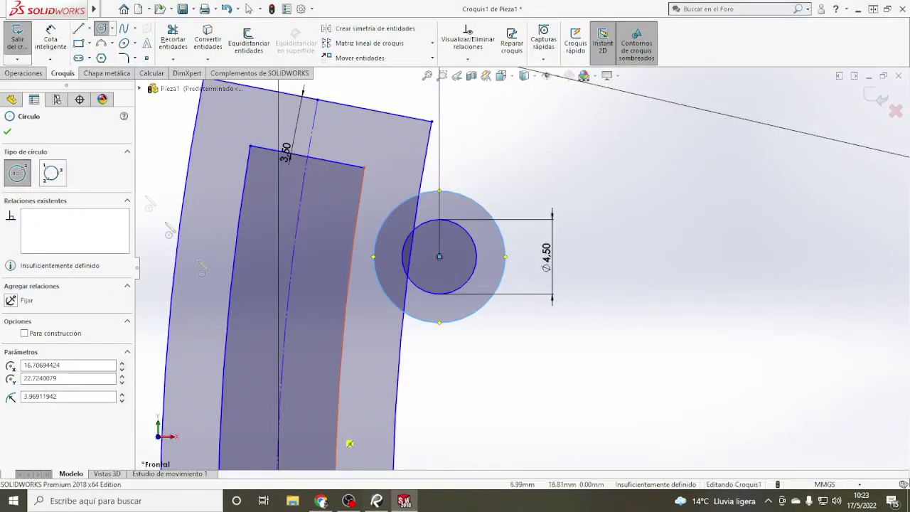
key(Escape)
Step: Dimension the outer concentric circle to a 9 mm diameter
click(503, 245)
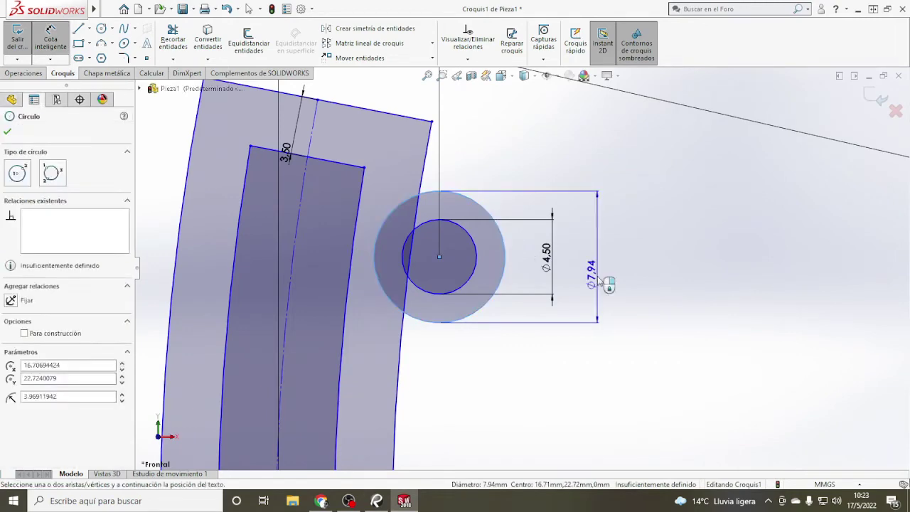
click(603, 279)
text(9)
key(Return)
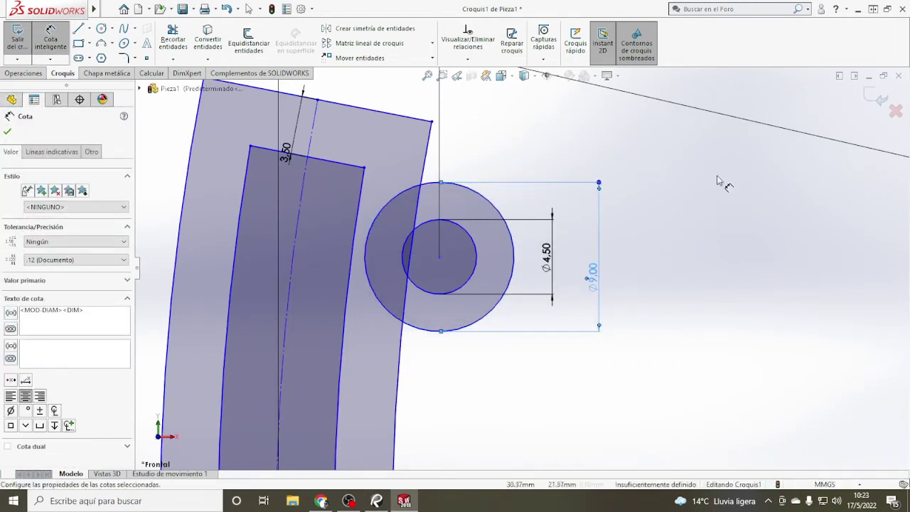
key(Escape)
click(384, 501)
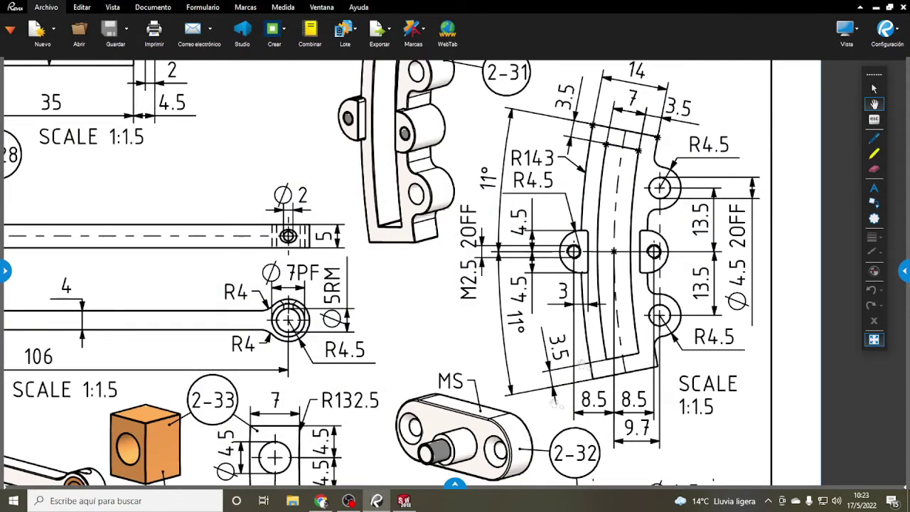
click(403, 500)
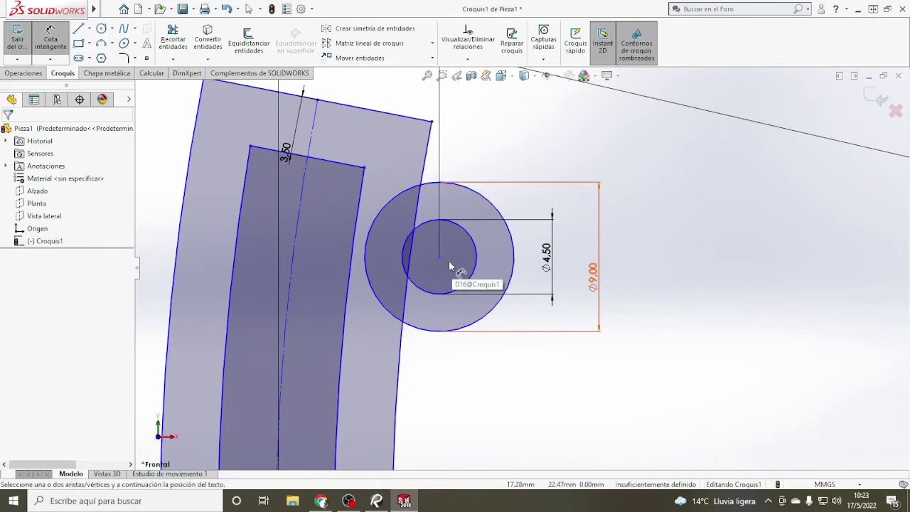
scroll(457, 272, up, 2)
scroll(457, 263, up, 3)
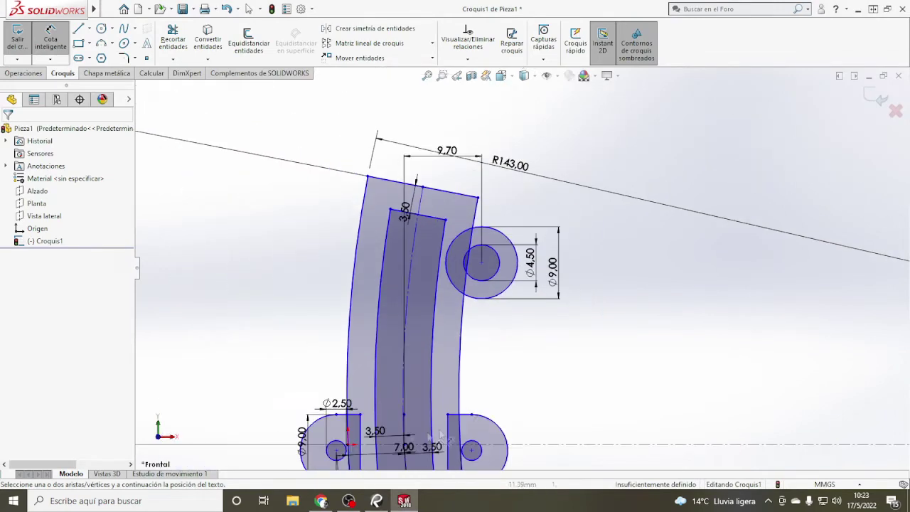
Step: Dimension the upper boss centre 13.5 mm from the horizontal centreline
click(376, 501)
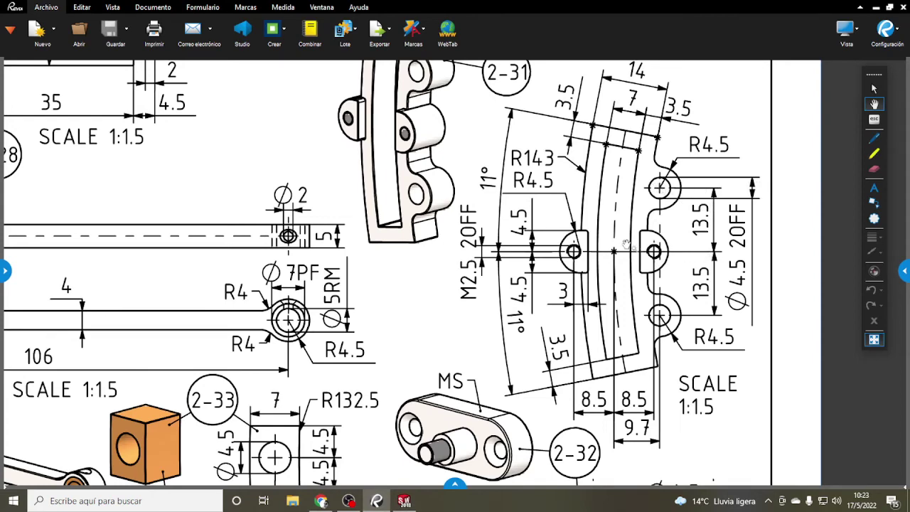
click(404, 500)
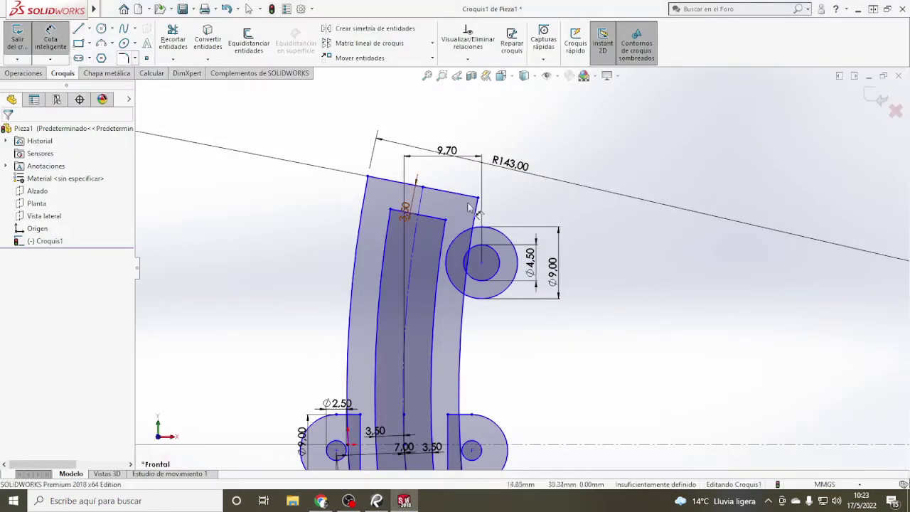
click(481, 263)
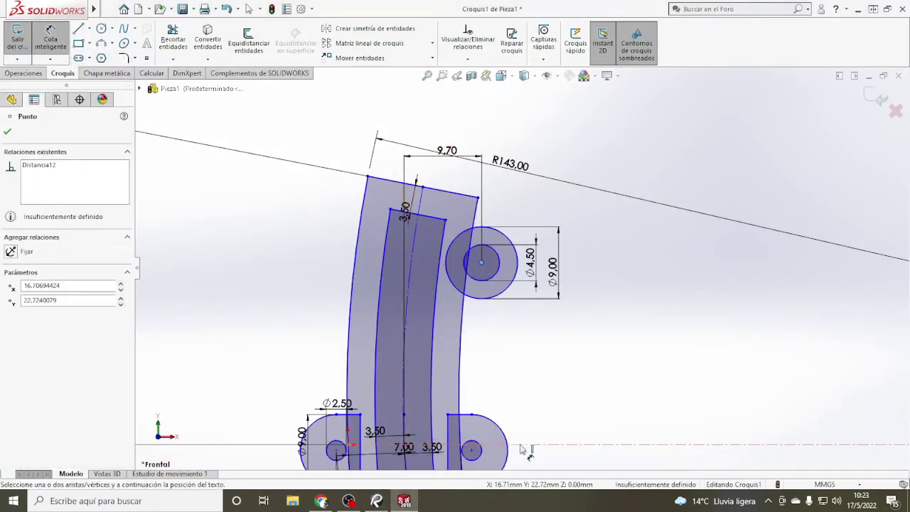
scroll(528, 426, up, 2)
scroll(472, 339, down, 4)
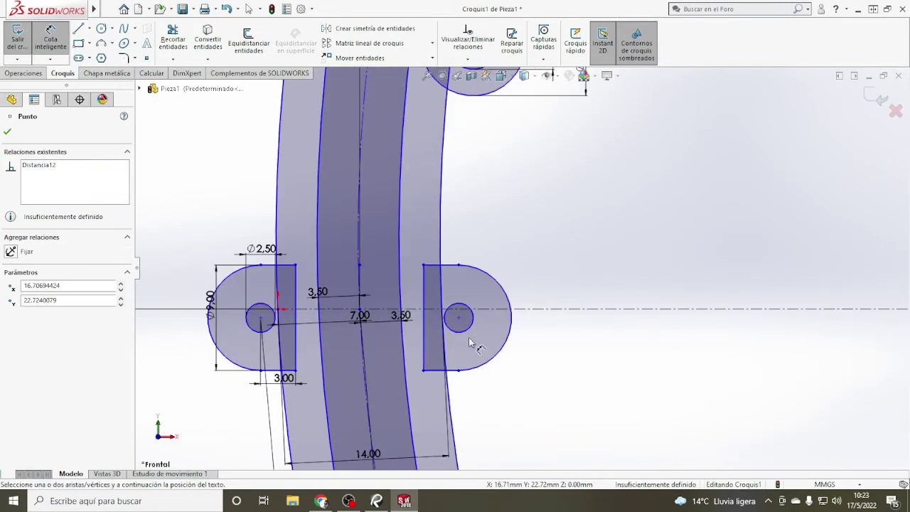
click(550, 315)
click(703, 187)
text(13.5)
key(Return)
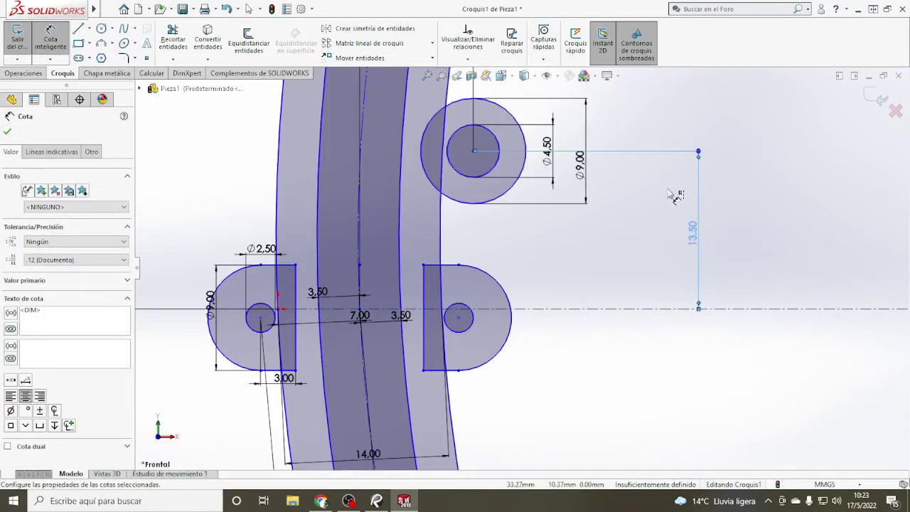
Step: Switch to the Bluebeam Revu reference drawing and pan to recentre the part
scroll(632, 228, up, 2)
scroll(573, 192, up, 3)
scroll(573, 192, down, 1)
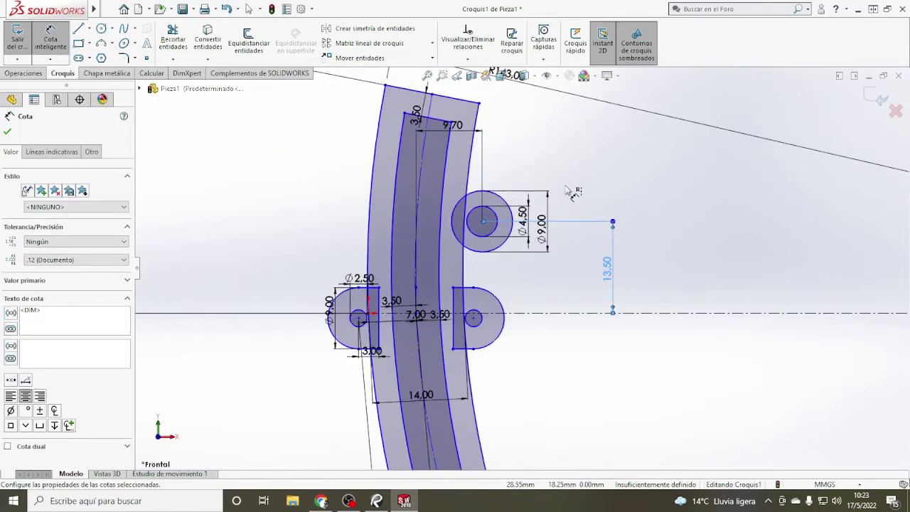
scroll(572, 191, up, 1)
scroll(573, 191, up, 2)
scroll(573, 191, down, 2)
click(377, 500)
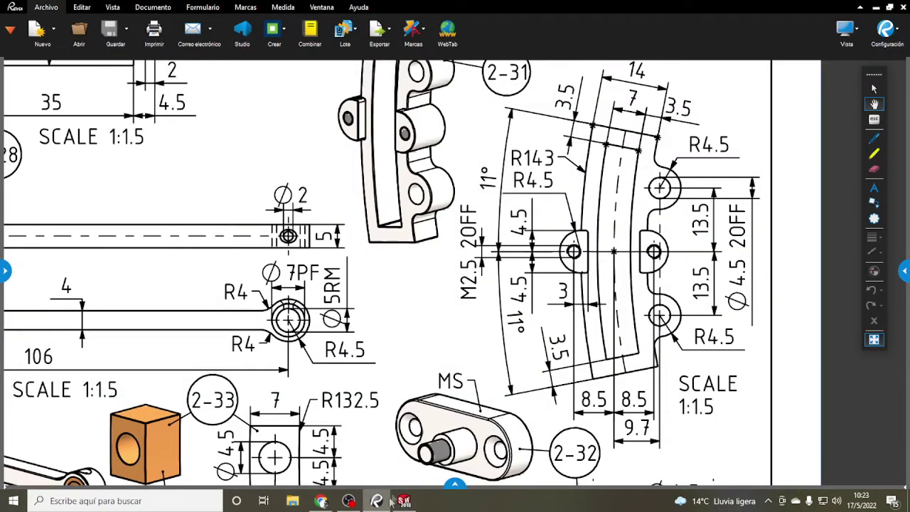
drag(534, 237, 508, 261)
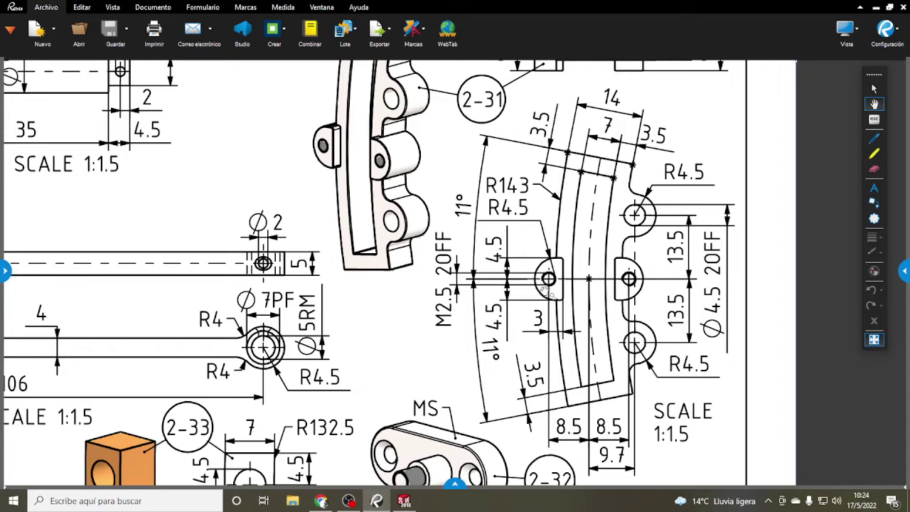
Step: Make the left lug hole's centre point coincident with the horizontal centreline
click(403, 500)
scroll(390, 263, down, 3)
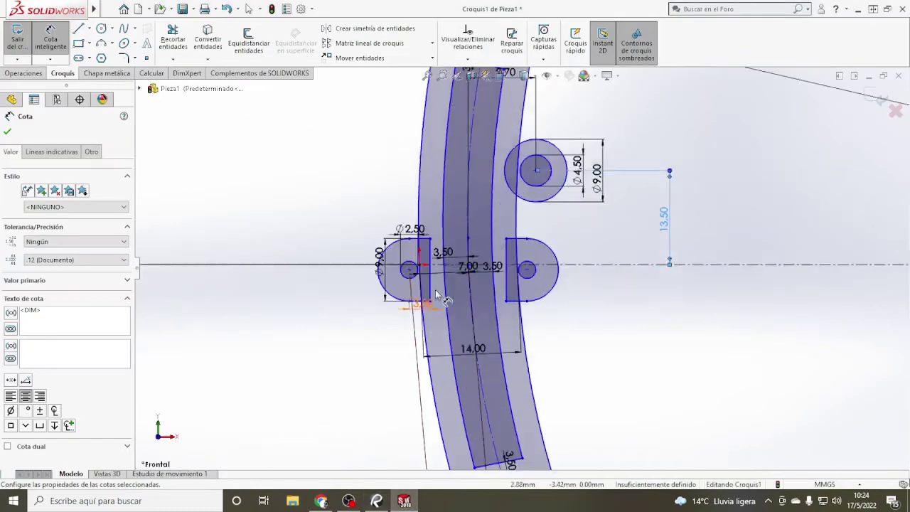
scroll(389, 263, down, 2)
scroll(390, 263, down, 2)
click(390, 263)
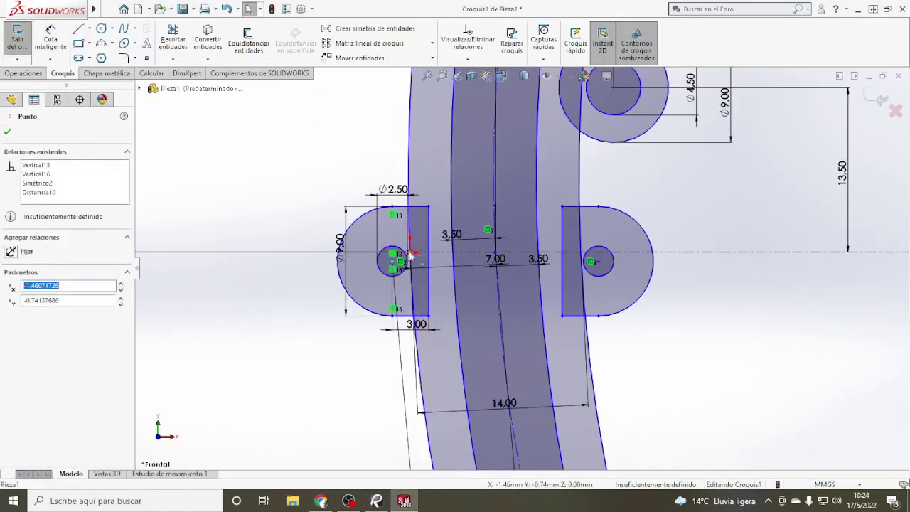
click(439, 253)
ctrl+click(489, 229)
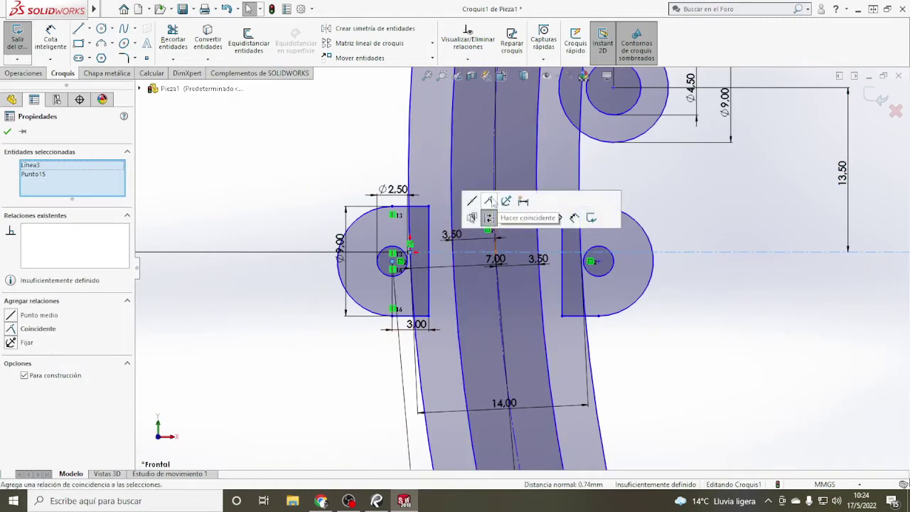
click(488, 201)
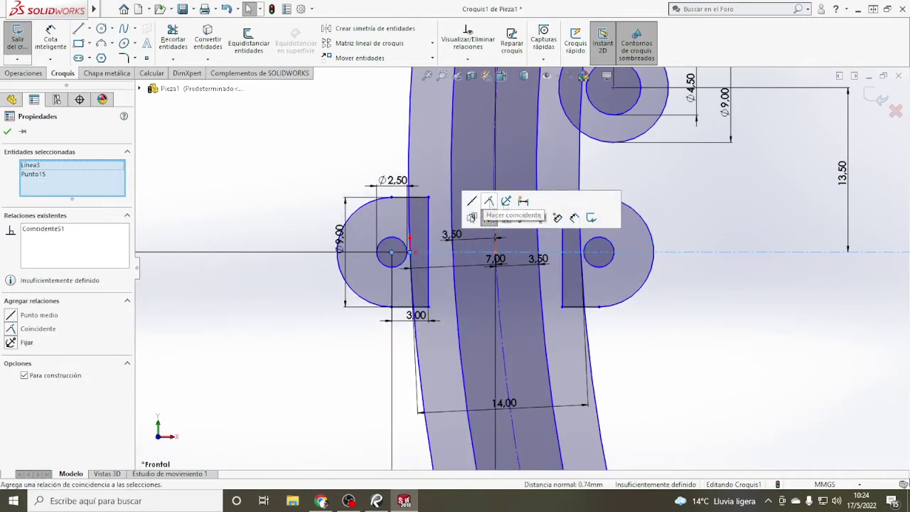
click(727, 303)
scroll(728, 303, up, 5)
scroll(621, 186, down, 3)
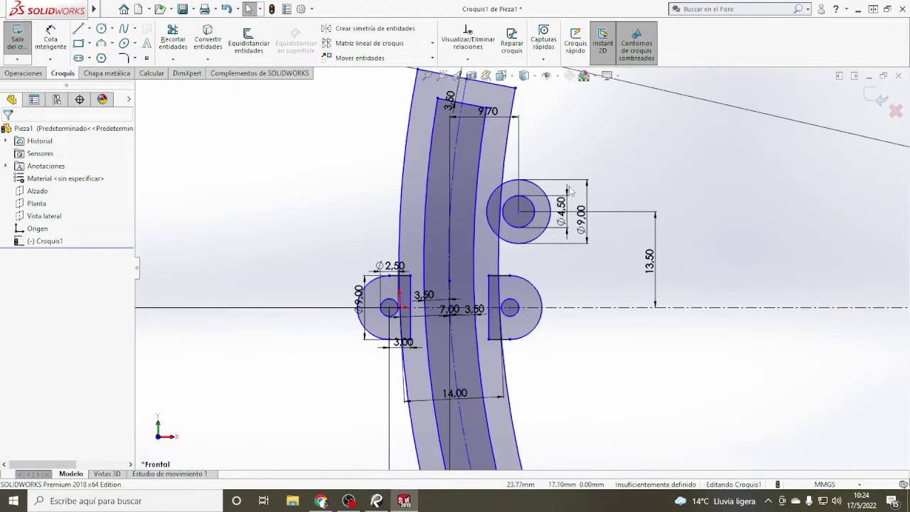
scroll(570, 190, up, 2)
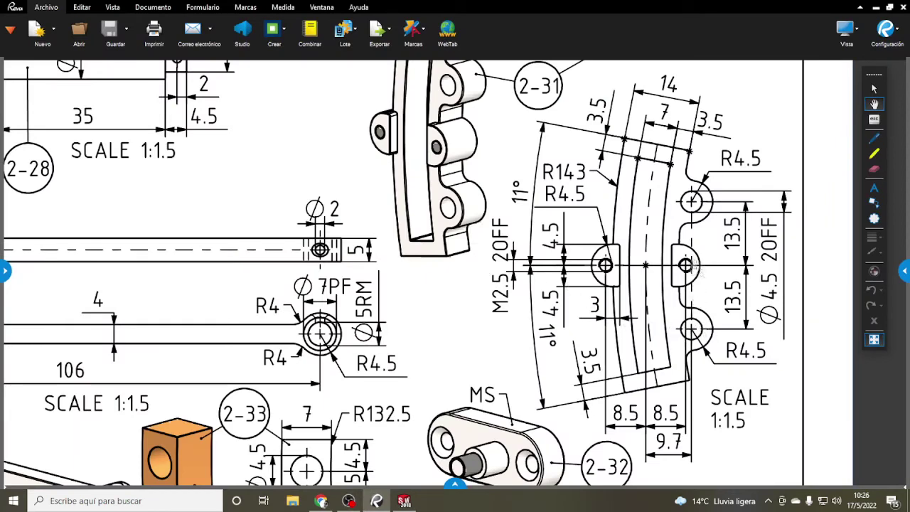
Step: Draw a vertical construction line from the Ø4.50 hole centre down past the right lug
click(404, 500)
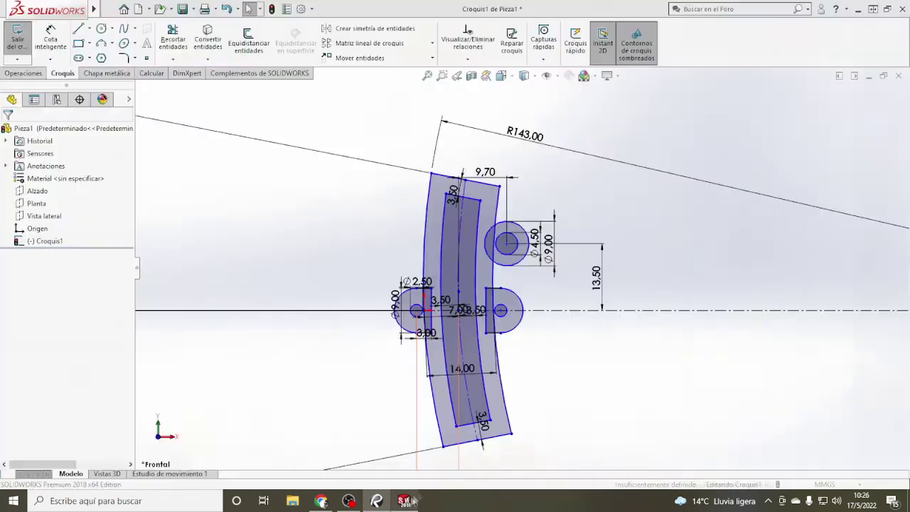
scroll(603, 339, down, 3)
click(88, 29)
click(106, 44)
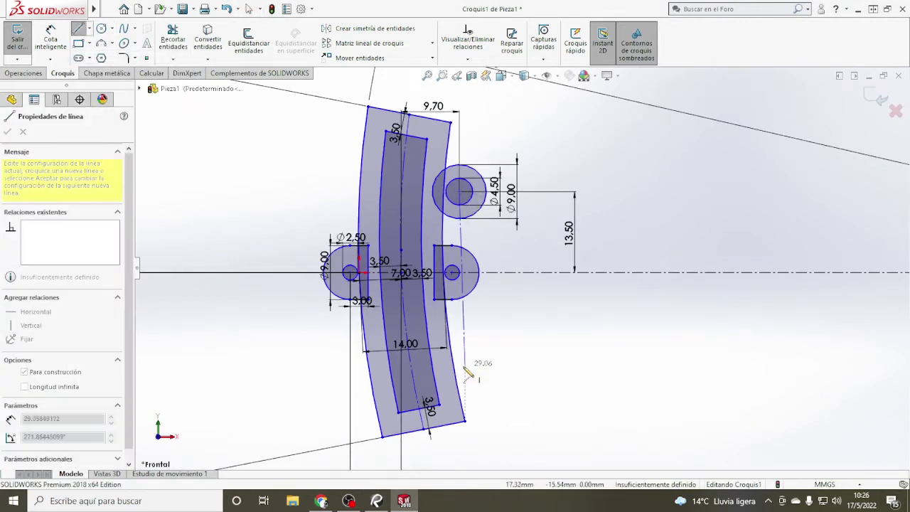
click(459, 361)
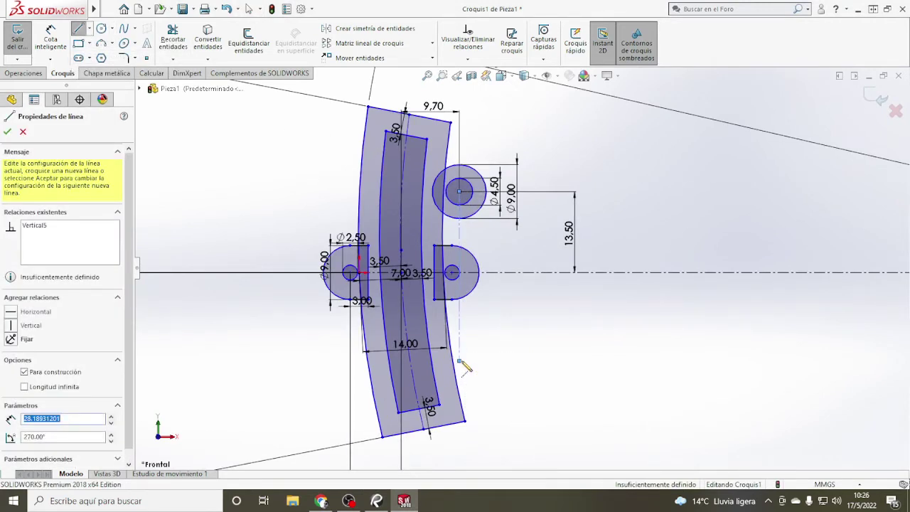
key(Escape)
click(101, 29)
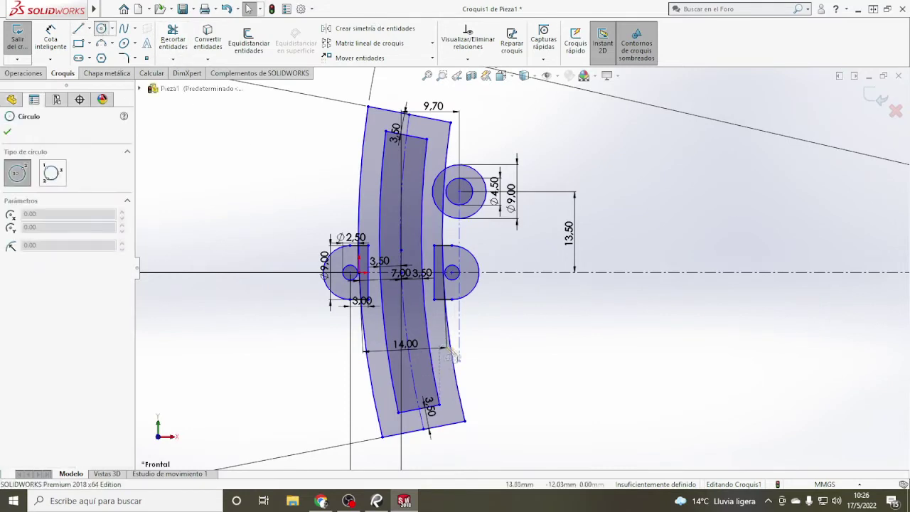
Step: Draw the lower boss circle and dimension its circles to Ø9 and Ø4.5
click(459, 361)
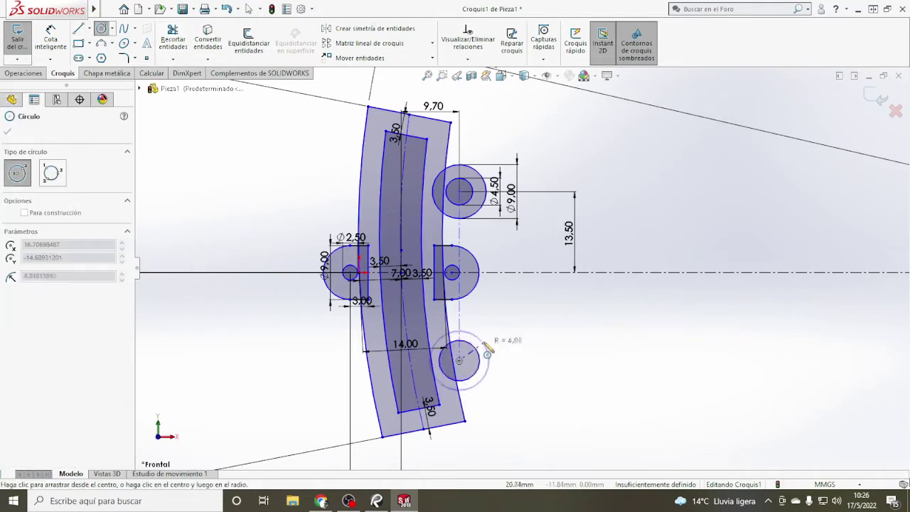
click(481, 337)
key(Escape)
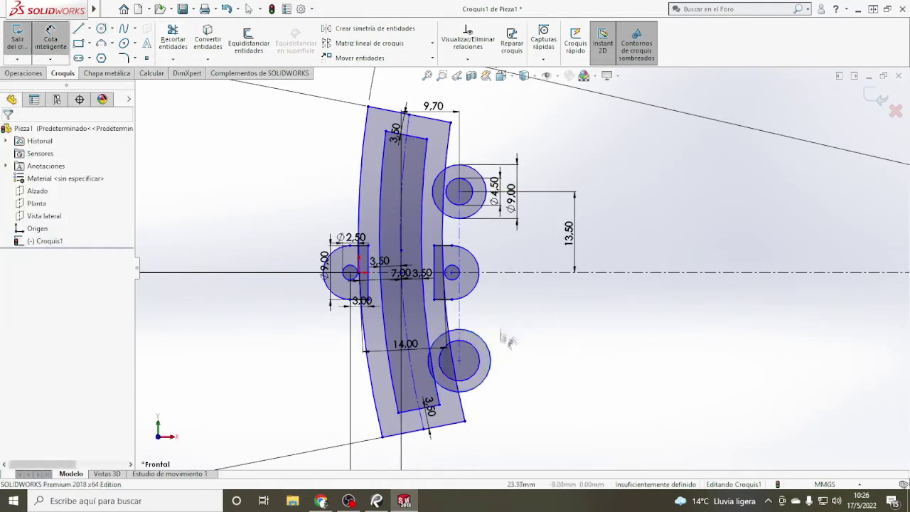
click(491, 364)
click(537, 361)
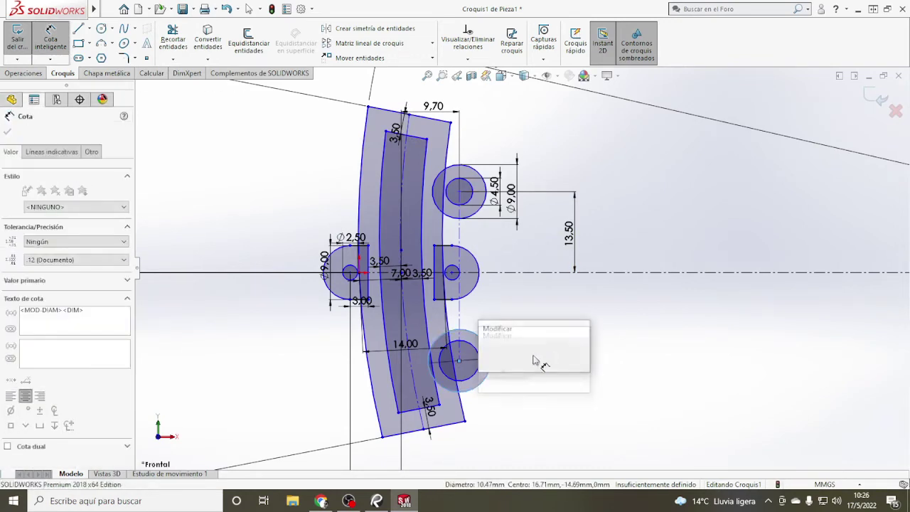
text(9)
key(Return)
click(478, 362)
click(514, 367)
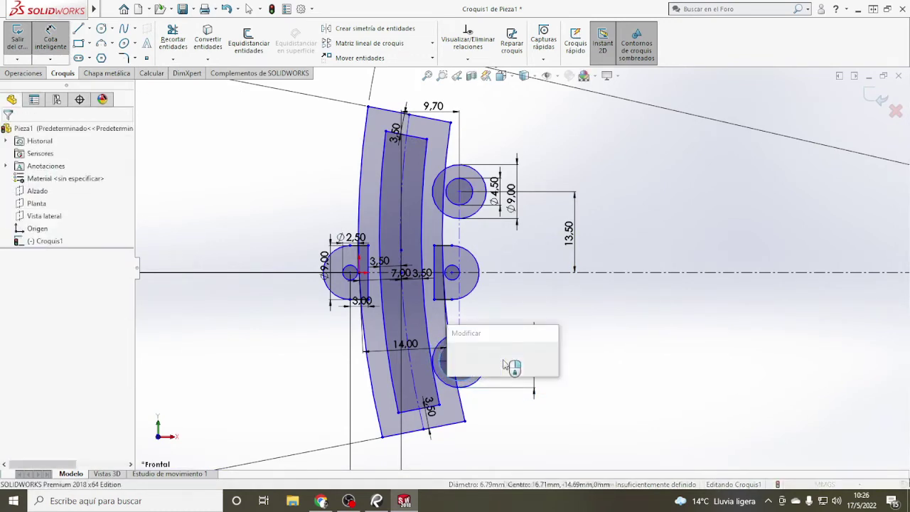
text(4.5)
key(Return)
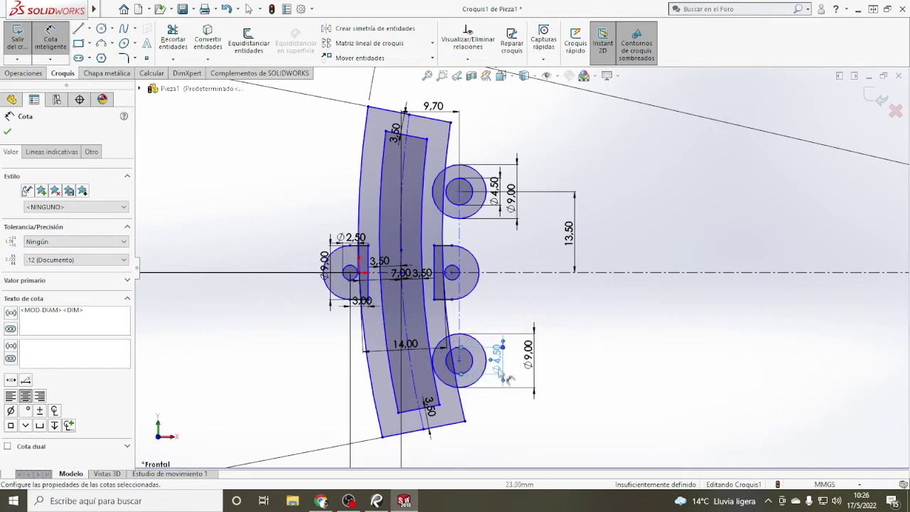
Step: Place the lower circle's centre 13.5 from the horizontal centreline
click(378, 501)
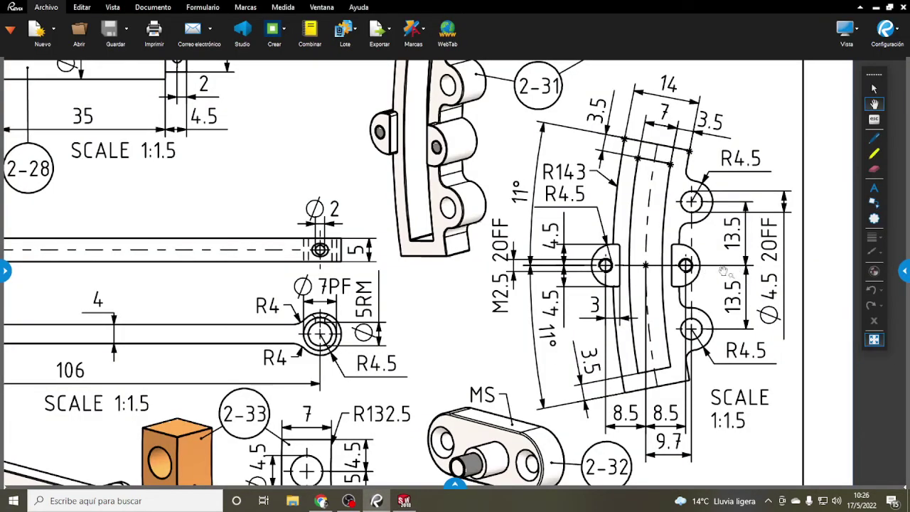
click(403, 500)
scroll(488, 359, down, 5)
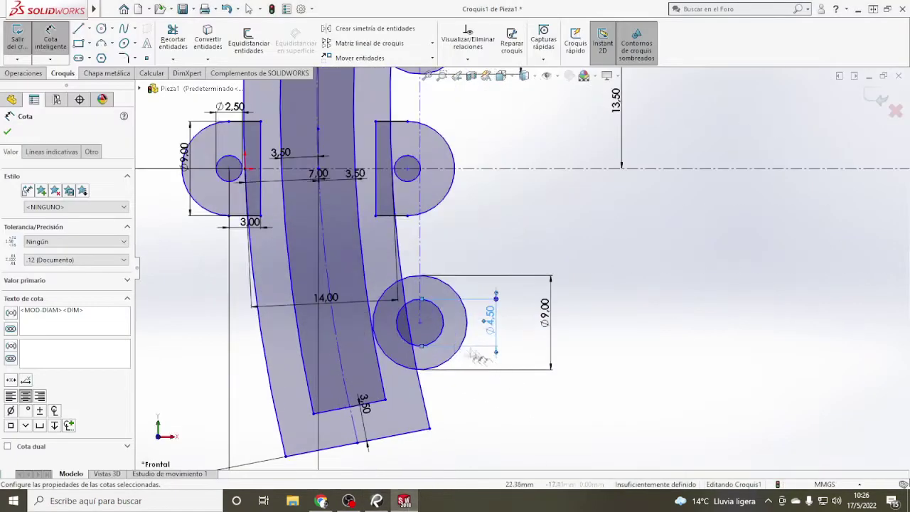
click(420, 324)
click(511, 168)
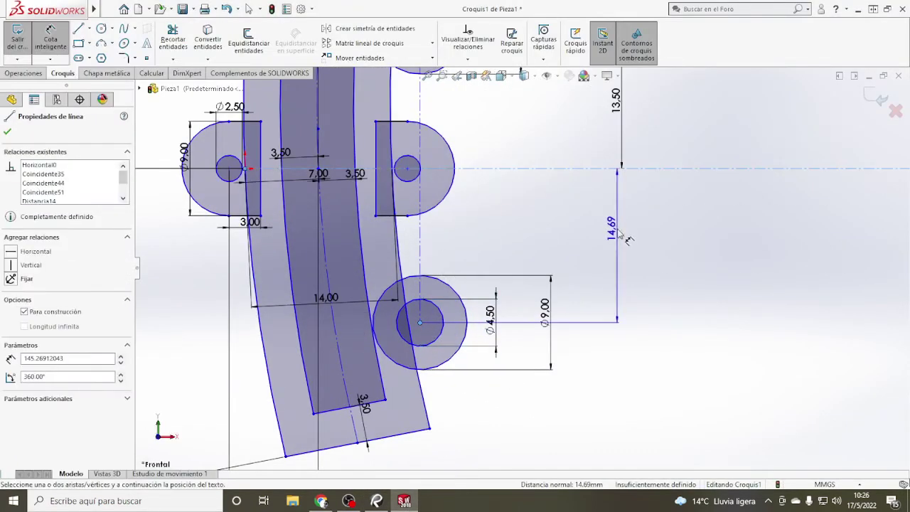
click(629, 238)
text(13.5)
key(Return)
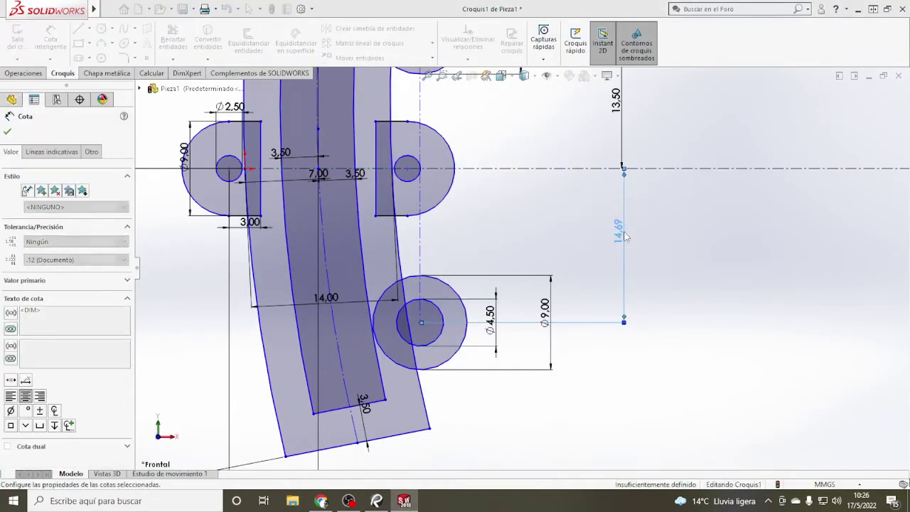
scroll(507, 243, up, 3)
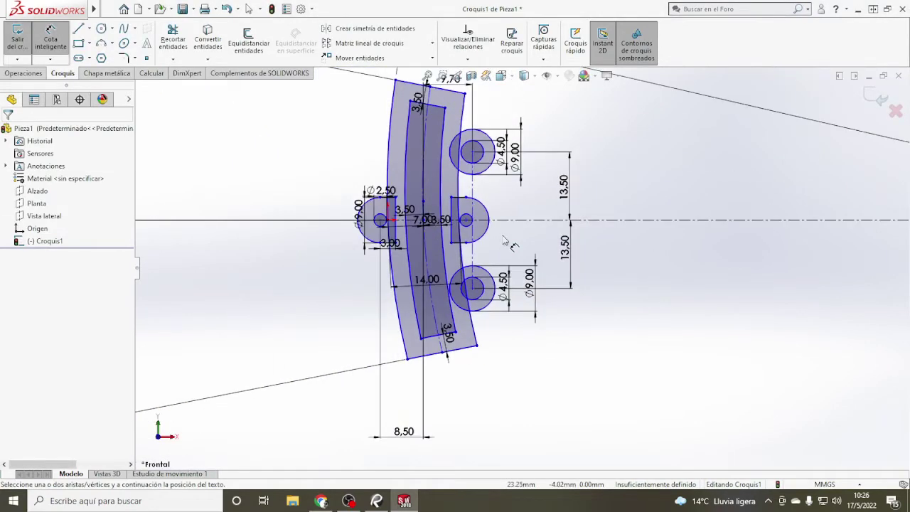
Step: Make the upper Ø4.50 hole tangent to the slot's outer arc
scroll(524, 230, down, 2)
scroll(483, 189, down, 2)
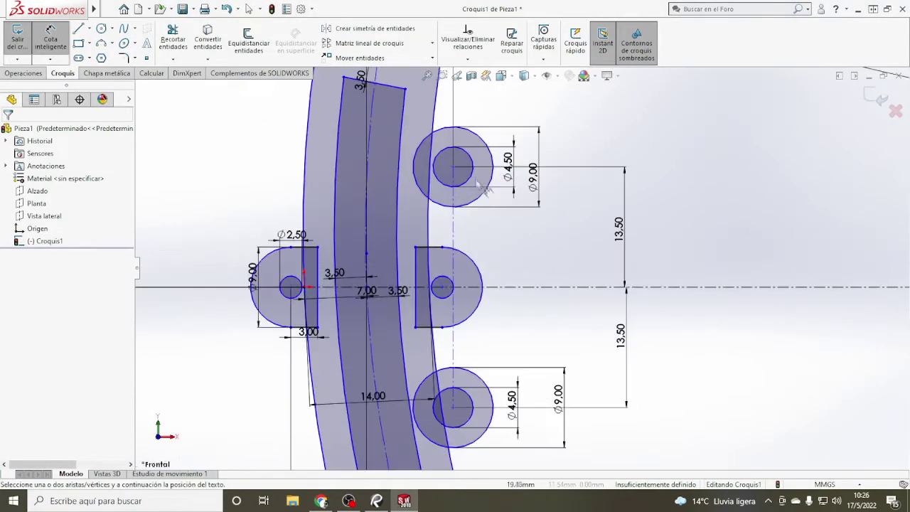
scroll(452, 165, down, 2)
click(376, 500)
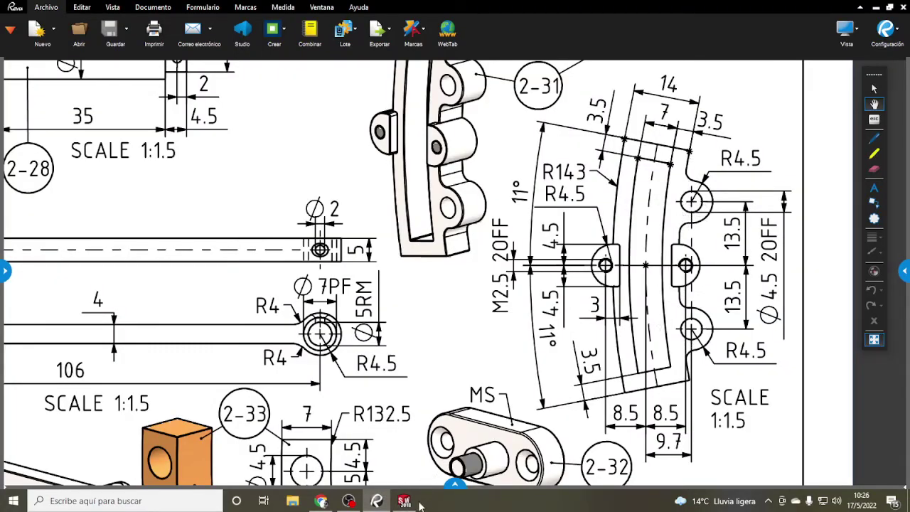
click(405, 501)
click(437, 187)
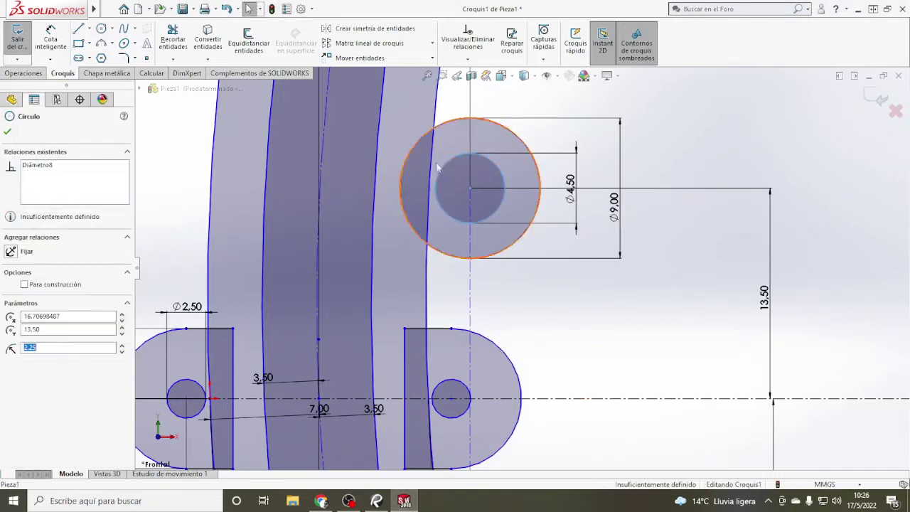
ctrl+click(432, 157)
scroll(497, 249, up, 4)
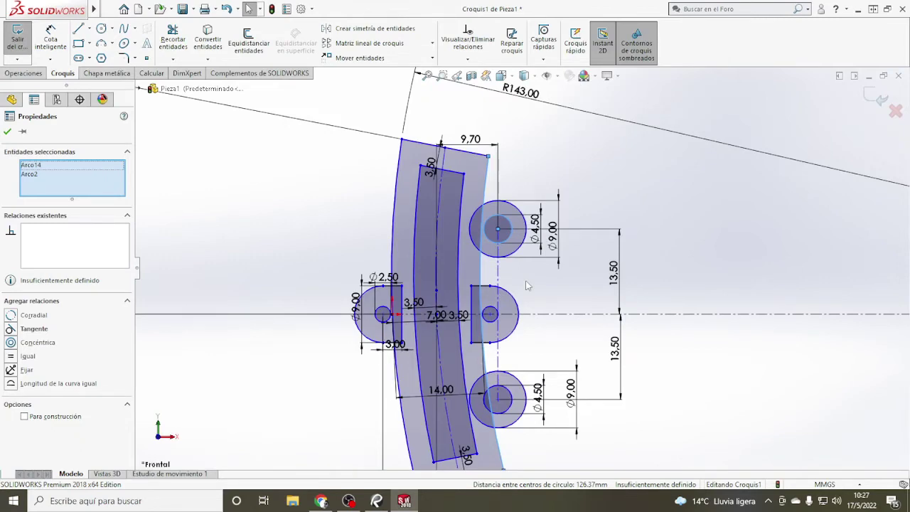
key(Escape)
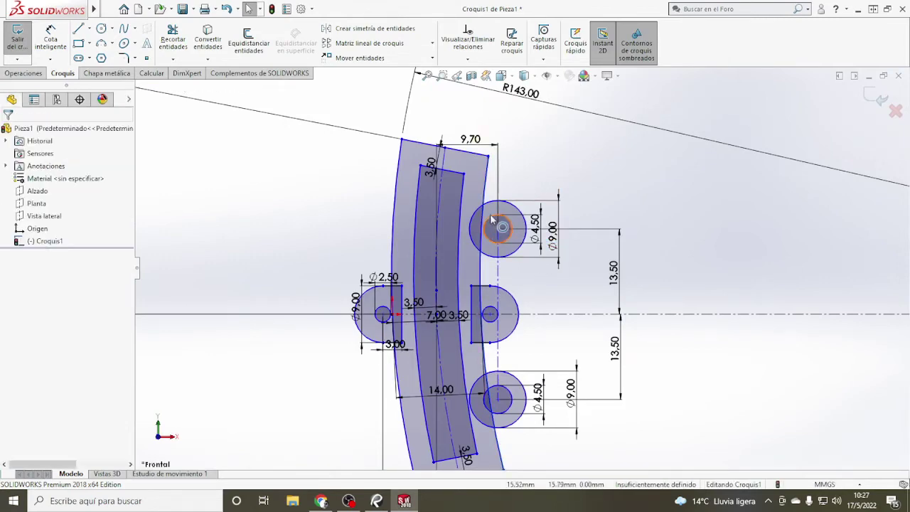
click(489, 213)
scroll(489, 213, down, 1)
scroll(486, 220, down, 2)
ctrl+click(487, 212)
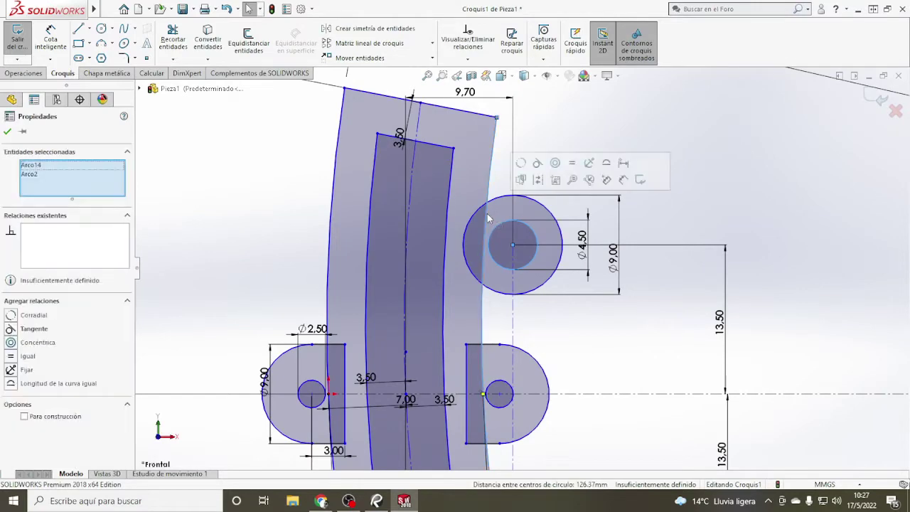
click(537, 164)
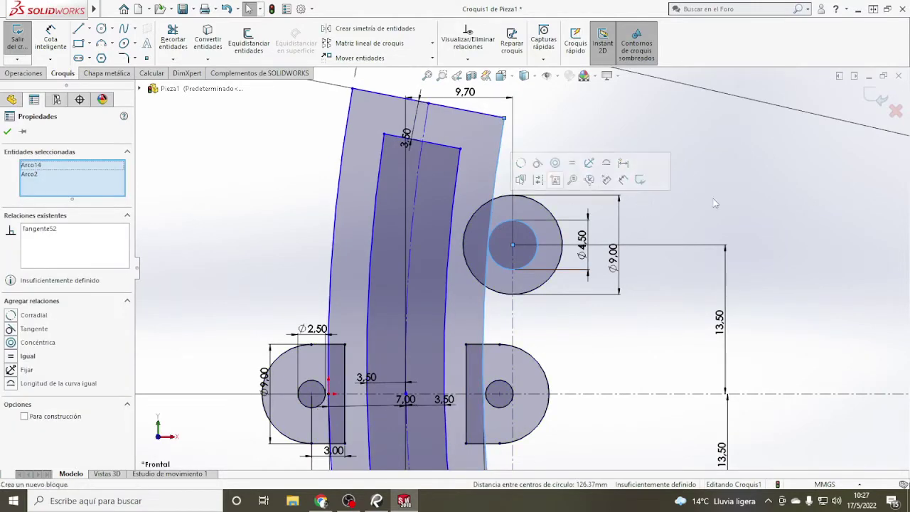
key(Escape)
Step: Try a tangent between the lower hole and slot arc, then undo the conflicting relation
scroll(684, 281, up, 2)
scroll(516, 458, down, 3)
click(478, 377)
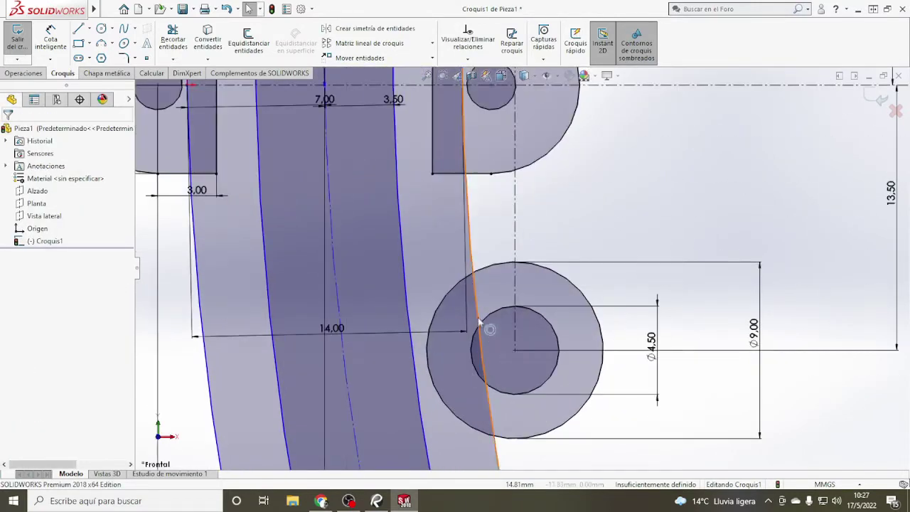
ctrl+click(486, 322)
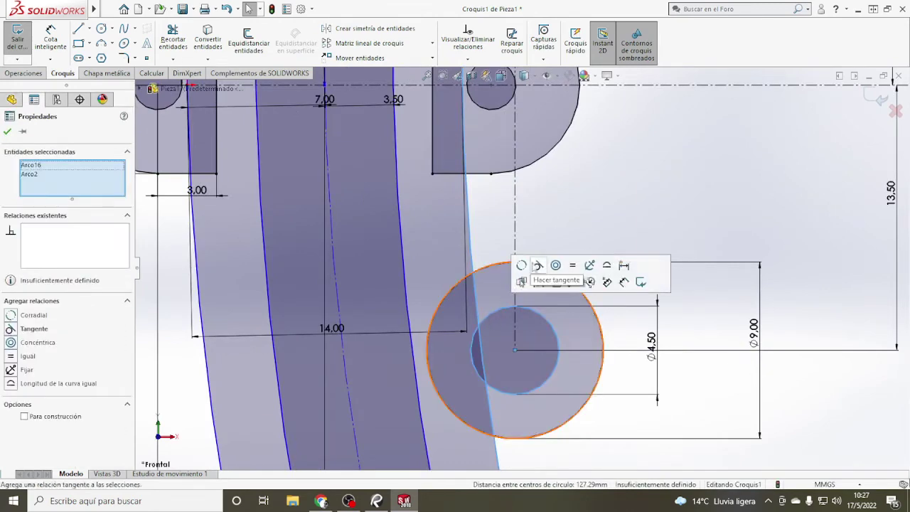
click(538, 266)
click(555, 265)
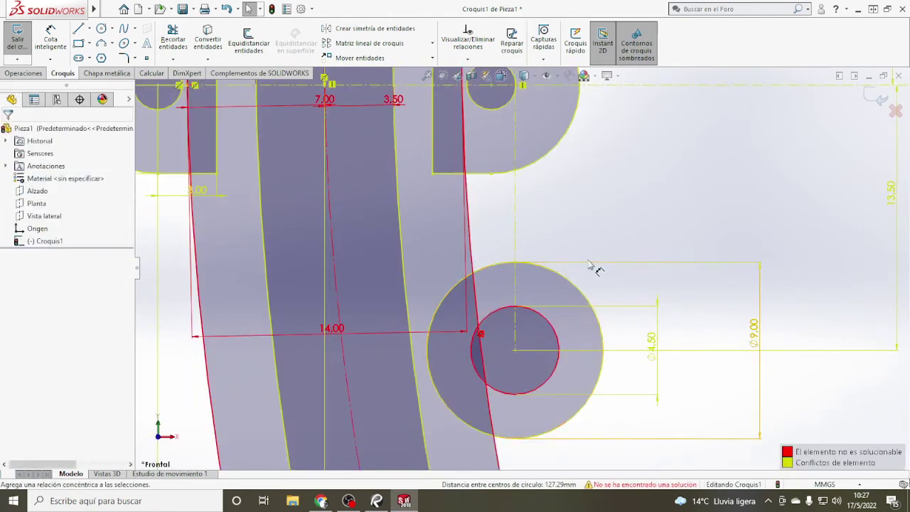
scroll(590, 265, up, 3)
key(ctrl+z)
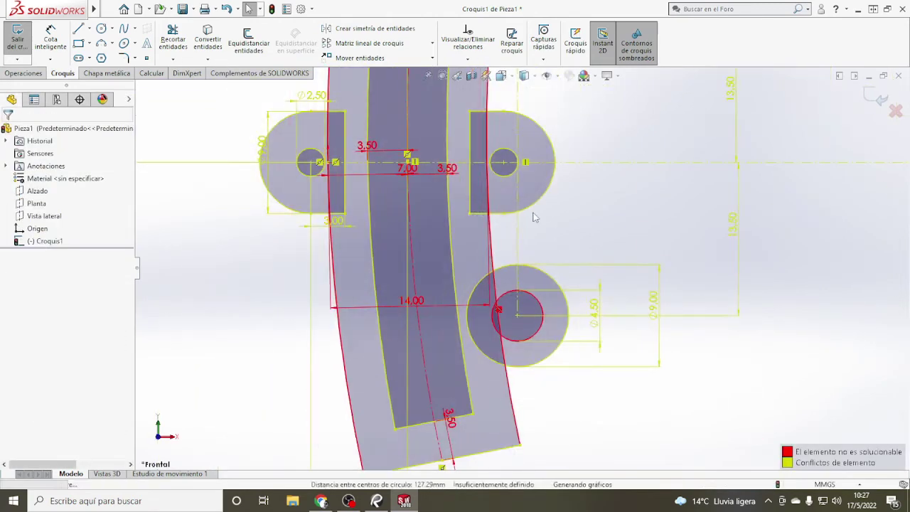
scroll(733, 274, up, 3)
click(733, 275)
Step: Drag the slot's top end line to reshape the part
scroll(456, 225, down, 2)
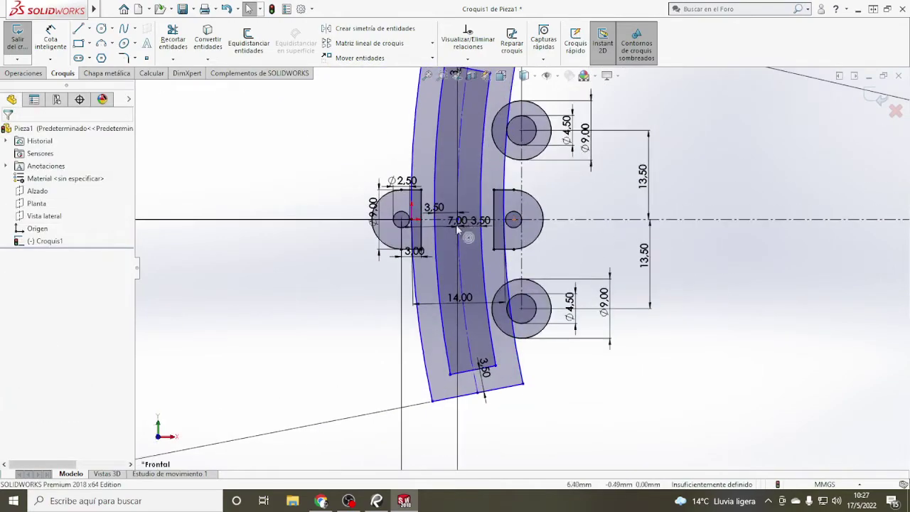
scroll(455, 225, down, 3)
scroll(455, 224, down, 1)
scroll(419, 455, up, 3)
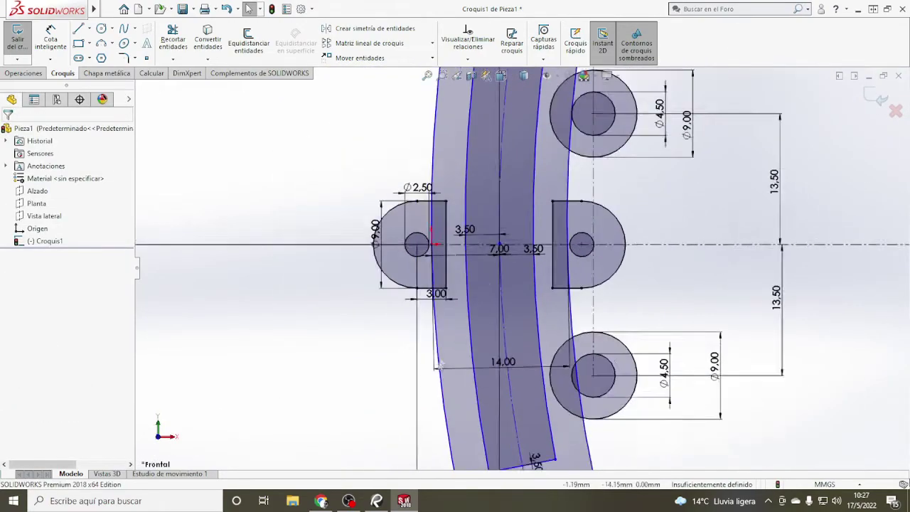
scroll(419, 455, up, 3)
scroll(525, 177, down, 2)
drag(534, 149, 529, 160)
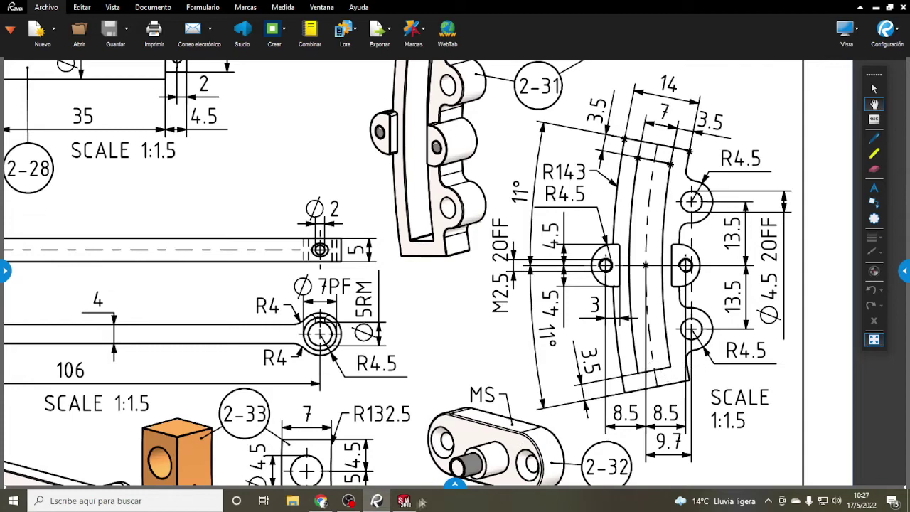
Step: Return to the slider sketch and adjust the part's bottom end edge
click(404, 501)
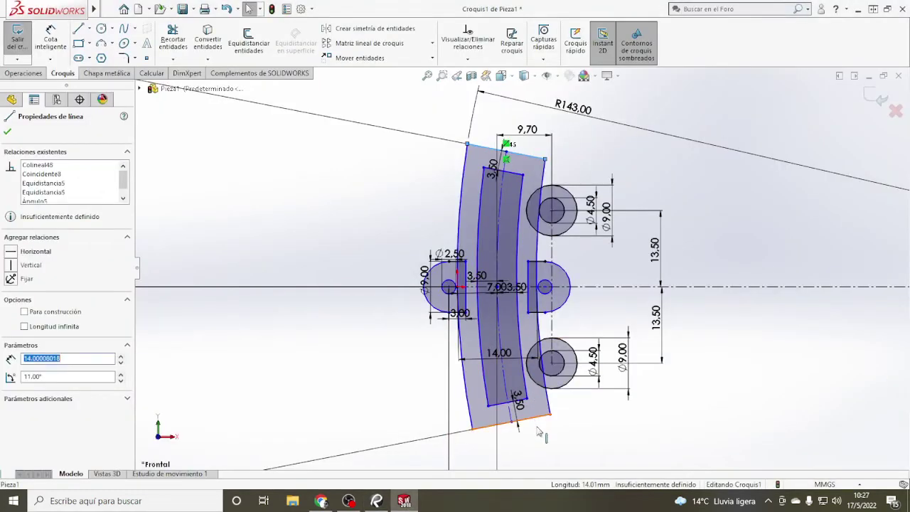
drag(538, 432, 616, 409)
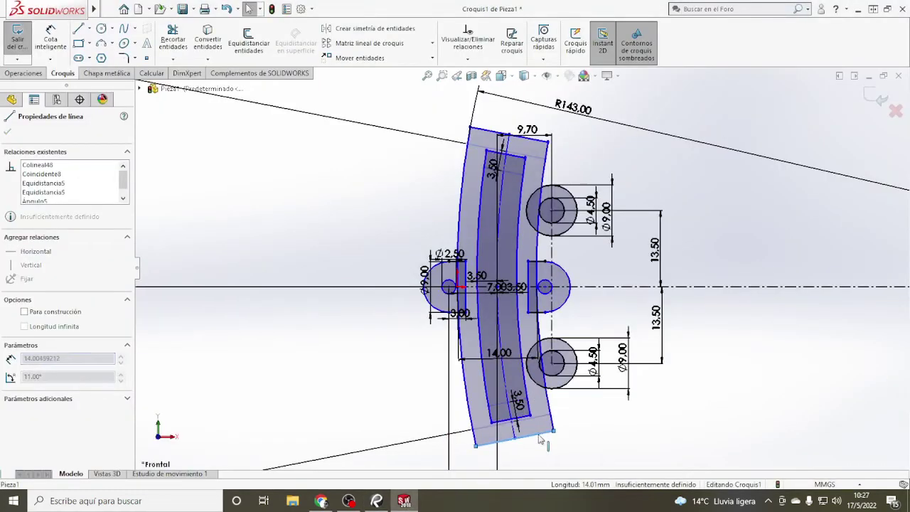
click(615, 408)
Step: Trim the upper Ø9.00 boss arc and the slot edge beside it
click(173, 39)
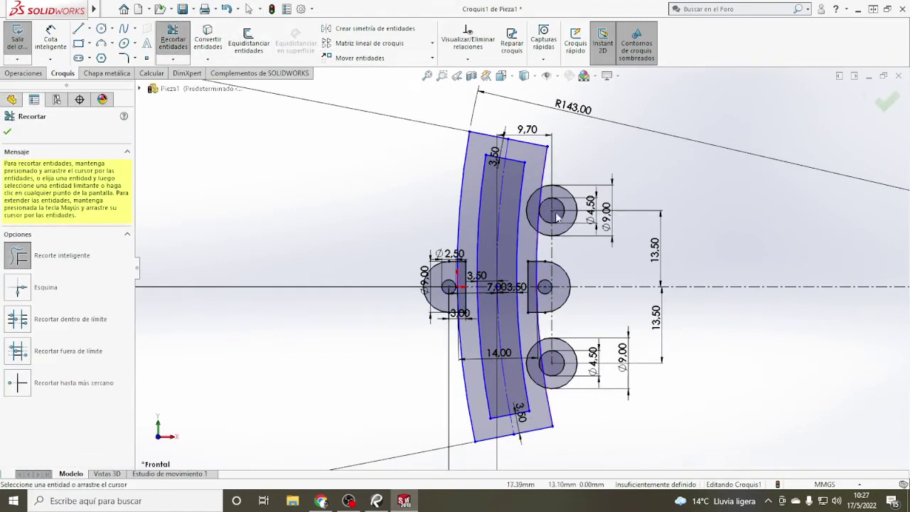
scroll(556, 217, down, 3)
click(468, 192)
drag(497, 192, 493, 260)
scroll(499, 200, up, 2)
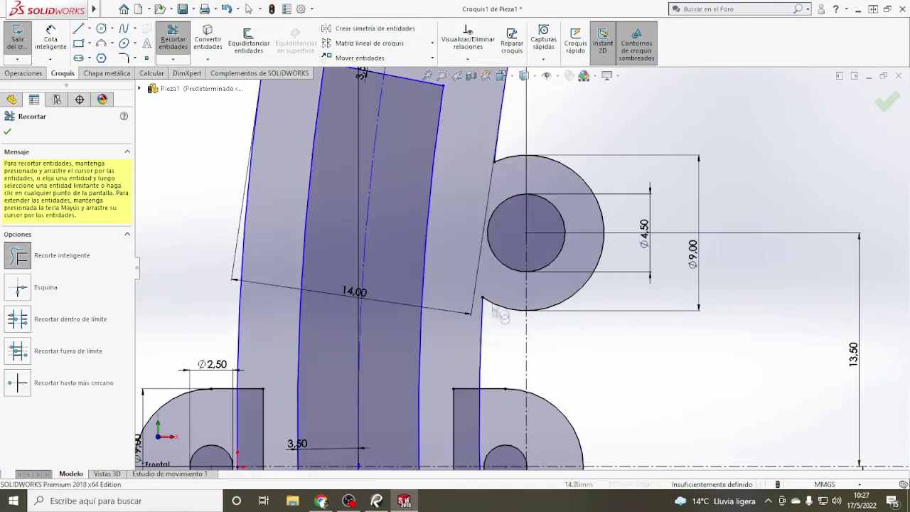
scroll(505, 284, up, 2)
scroll(509, 366, down, 3)
scroll(507, 357, down, 3)
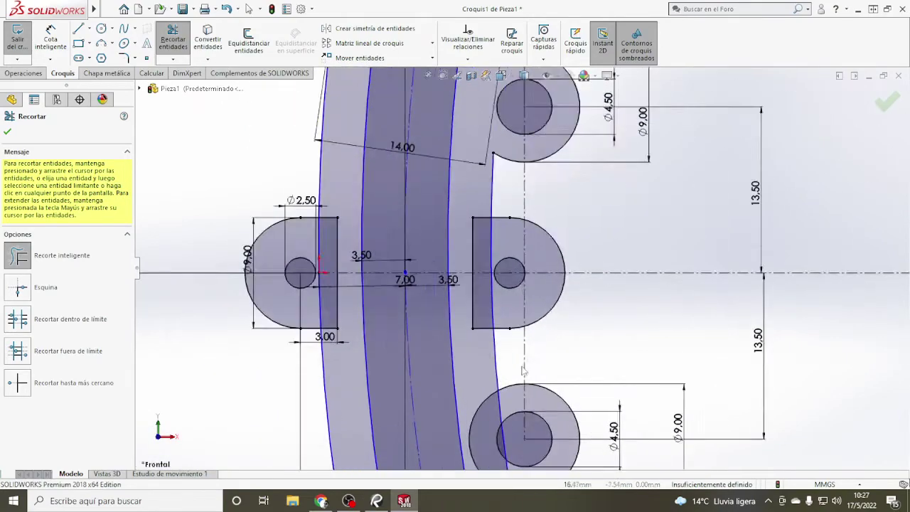
scroll(507, 356, down, 2)
Step: Trim the lower Ø9.00 boss arc inside the part outline
drag(469, 313, 475, 378)
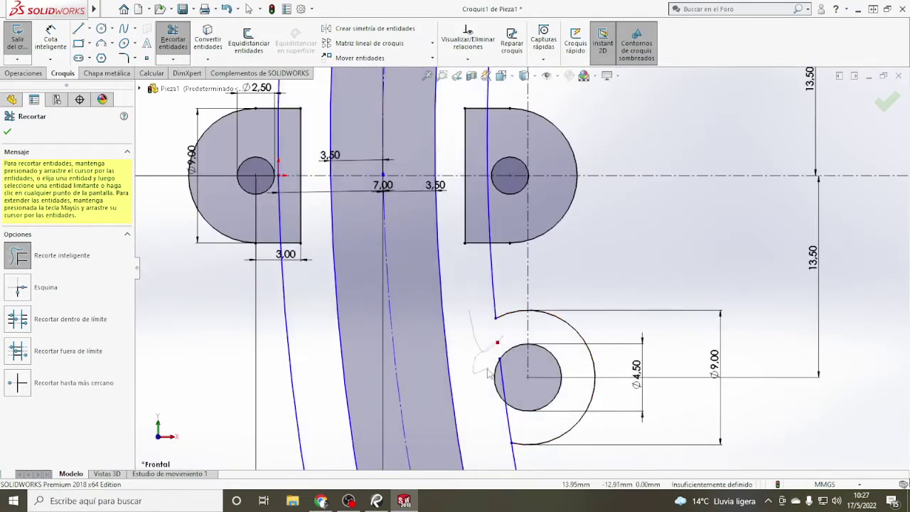
scroll(497, 376, down, 2)
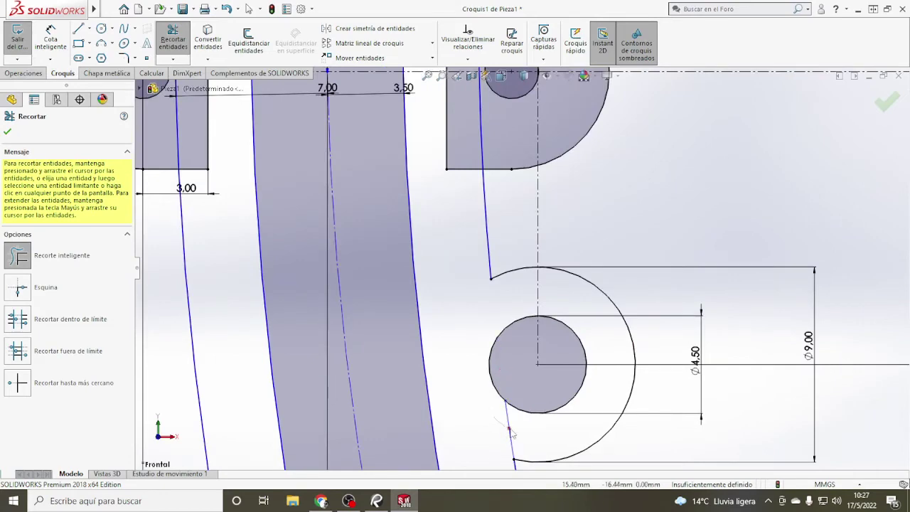
scroll(512, 432, up, 2)
scroll(512, 432, up, 3)
scroll(545, 188, down, 1)
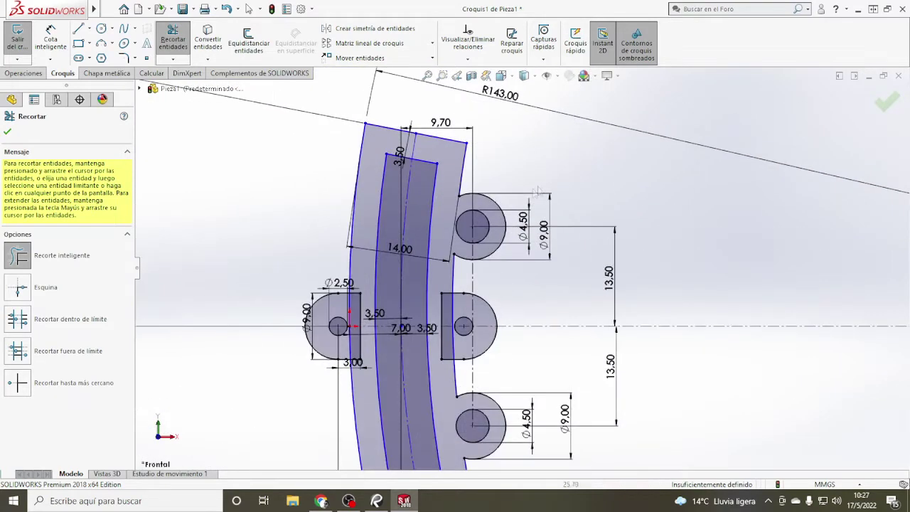
Step: Check the reference drawing in Bluebeam Revu, then return to the sketch
click(377, 500)
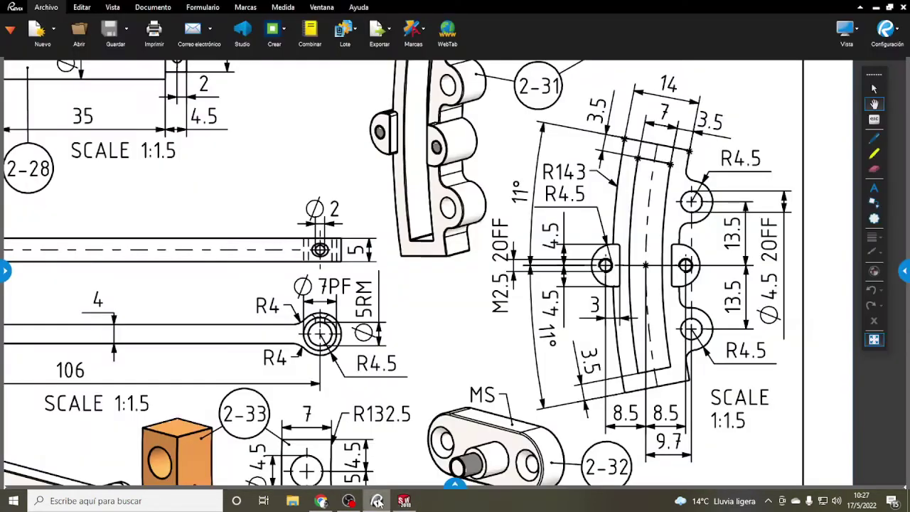
click(376, 500)
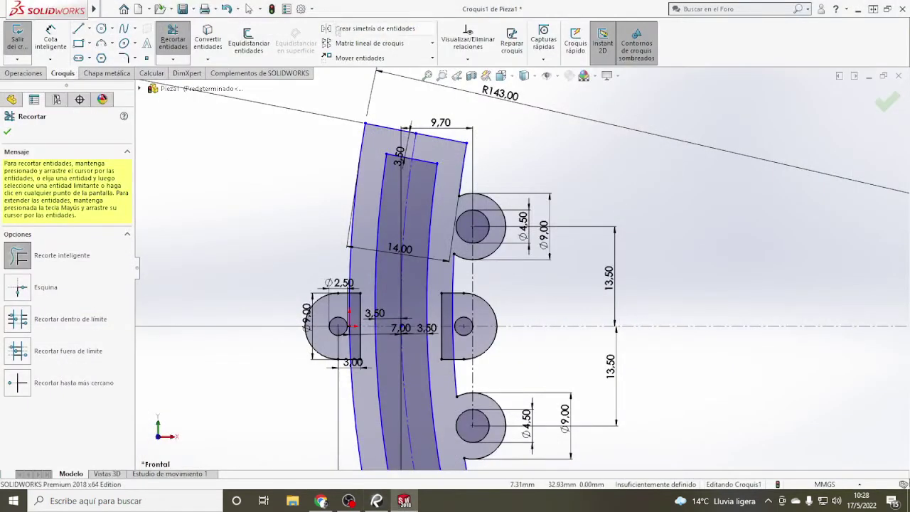
click(124, 57)
Step: Set a 1 mm sketch fillet and round the two corners at the top boss
click(469, 199)
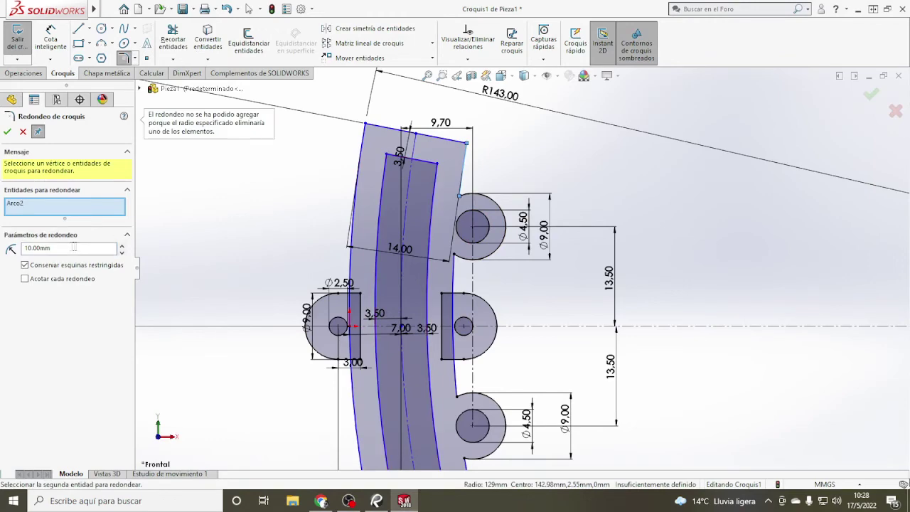
text(1)
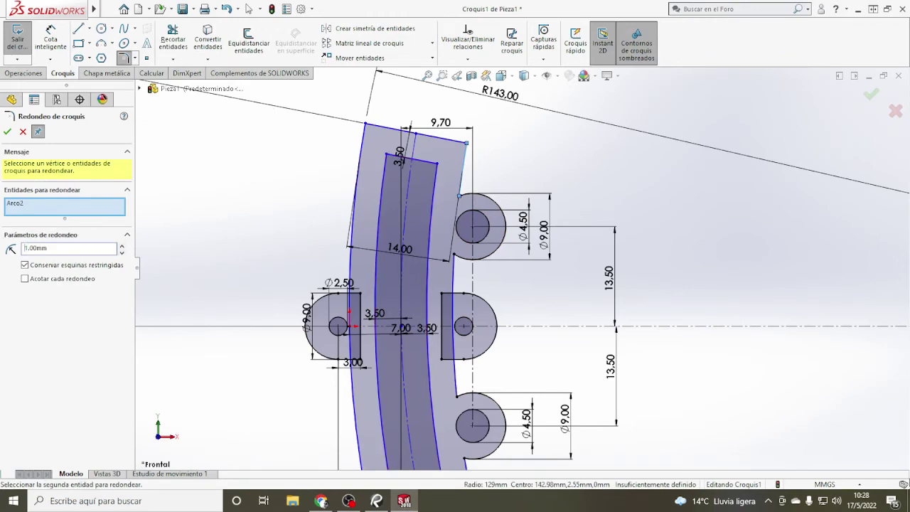
scroll(491, 192, down, 3)
click(445, 206)
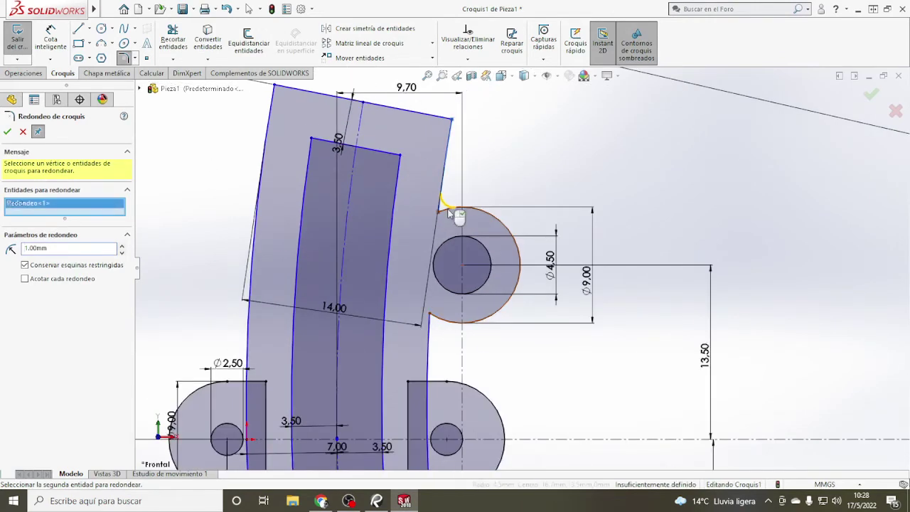
click(431, 334)
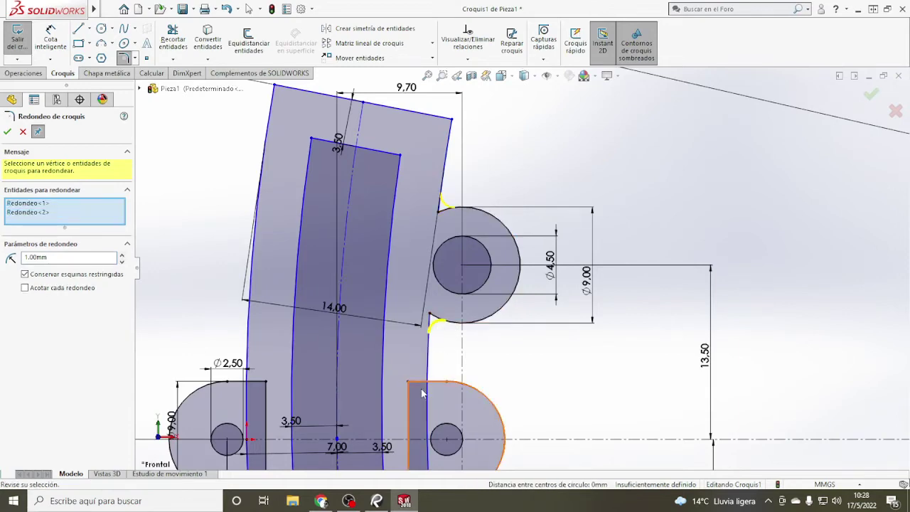
Step: Round the two corners at the bottom boss and commit all four R1 fillets
scroll(491, 384, up, 3)
scroll(508, 415, down, 1)
scroll(508, 415, down, 1)
click(487, 277)
click(495, 377)
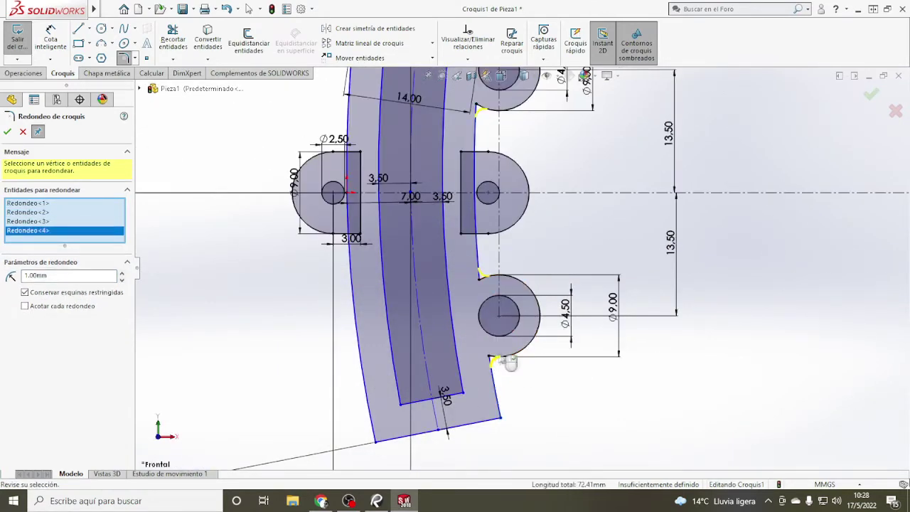
key(Return)
scroll(584, 350, up, 2)
scroll(584, 350, up, 2)
scroll(584, 350, down, 2)
scroll(584, 350, up, 2)
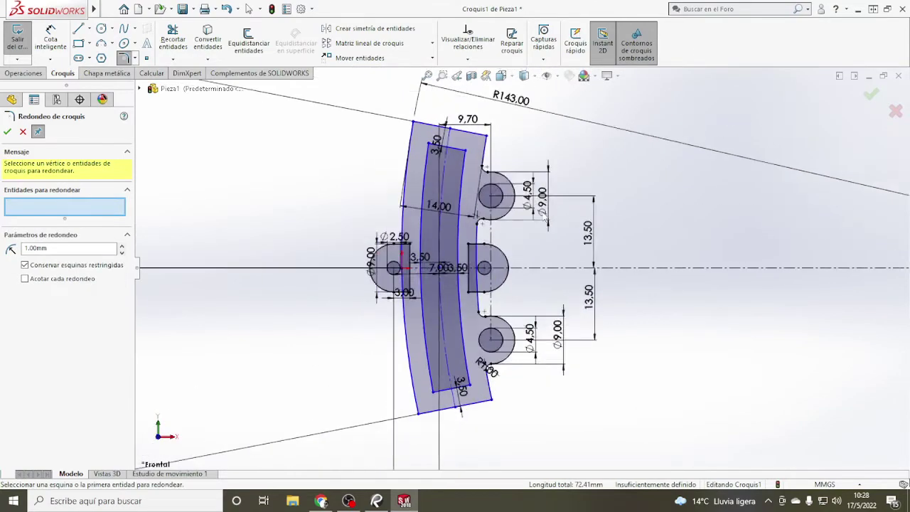
Step: Exit the sketch, switch to isometric view, and reopen Croquis1 for editing
click(870, 93)
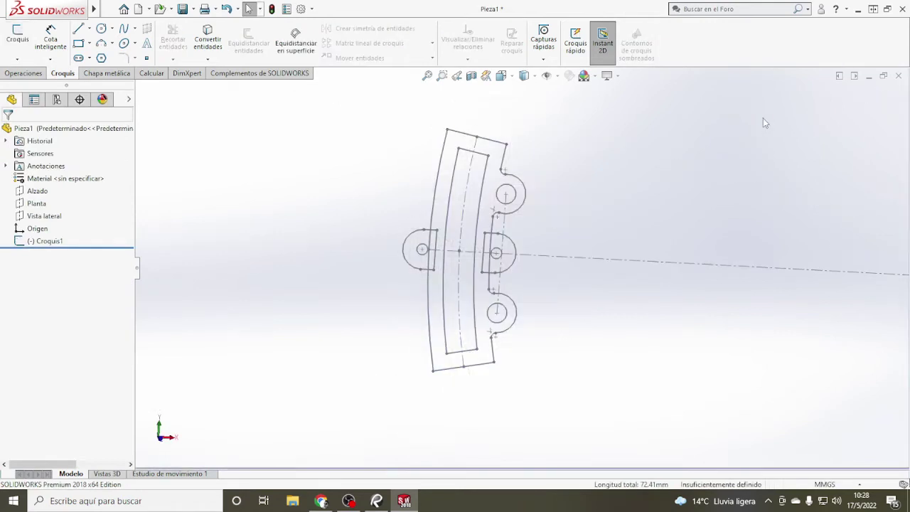
key(ctrl+7)
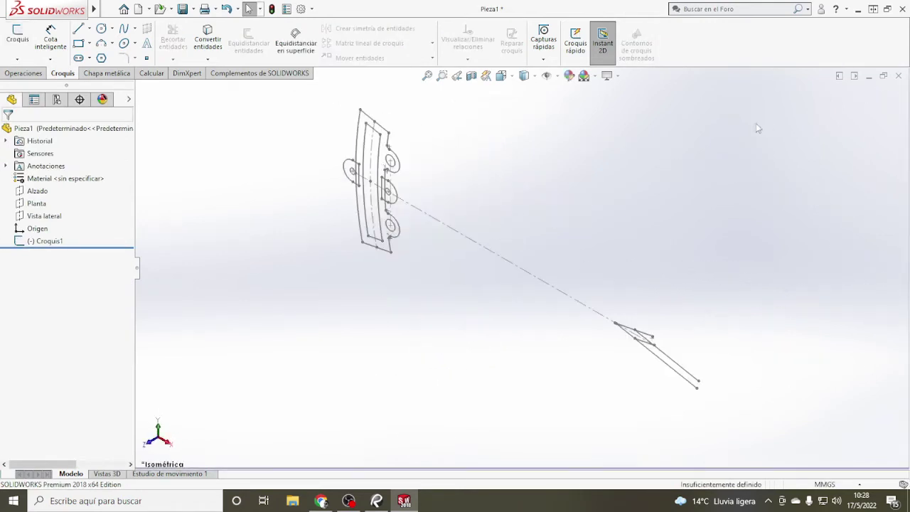
right_click(46, 242)
click(53, 202)
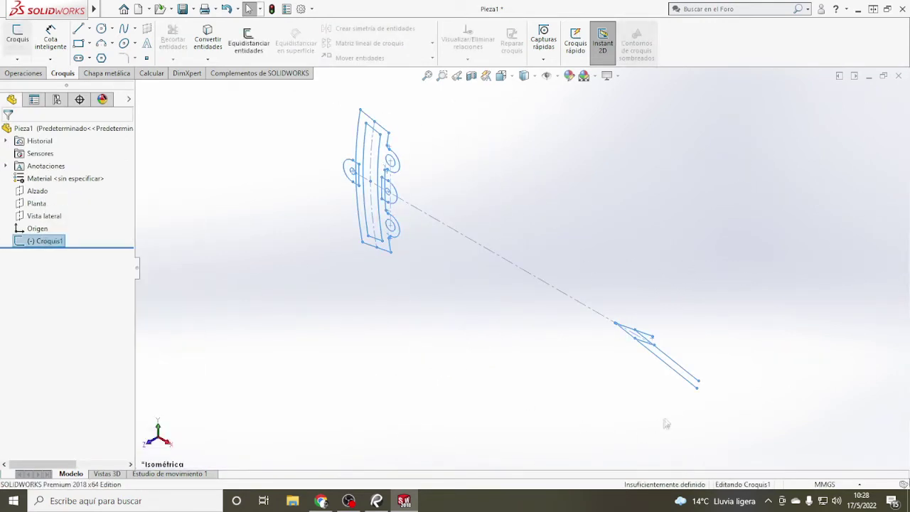
click(173, 39)
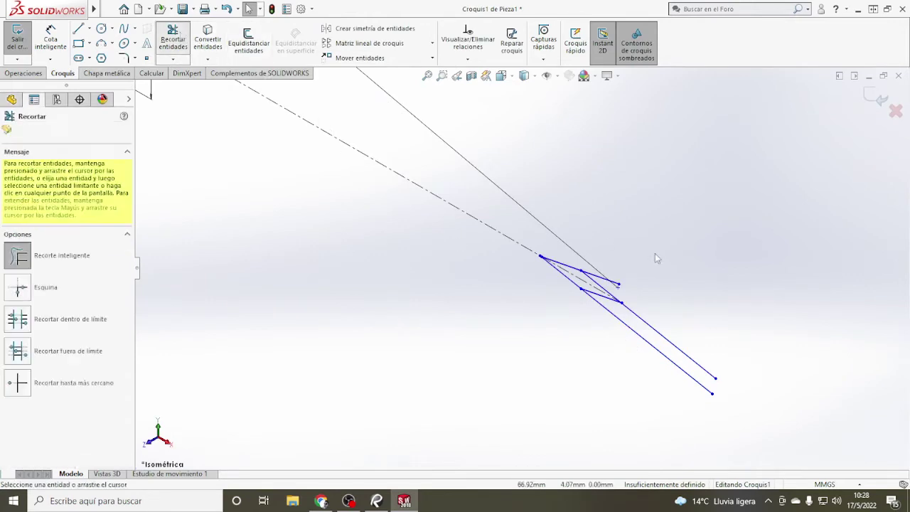
Step: Power-trim away the stray line segments beside the part
drag(726, 405, 725, 395)
scroll(619, 308, down, 2)
scroll(582, 249, down, 2)
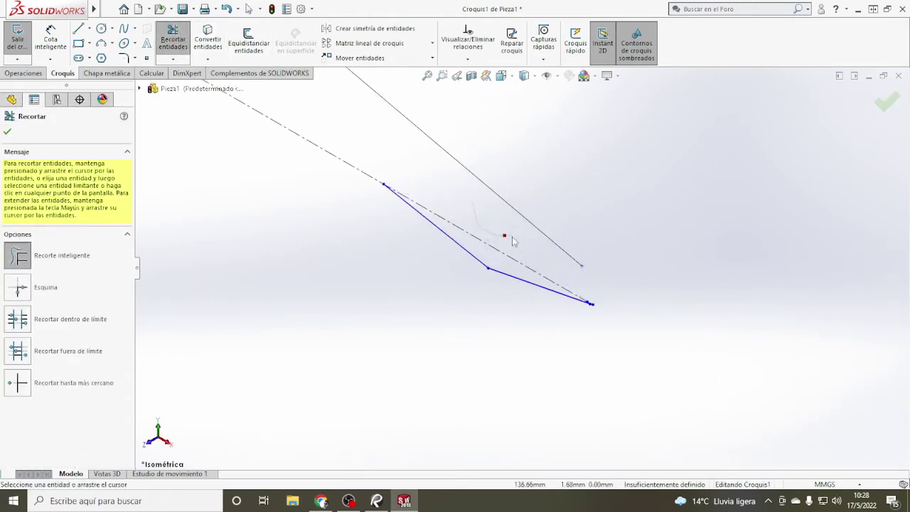
click(481, 261)
click(540, 285)
scroll(582, 299, down, 2)
scroll(562, 284, down, 3)
scroll(532, 301, down, 2)
scroll(533, 284, down, 2)
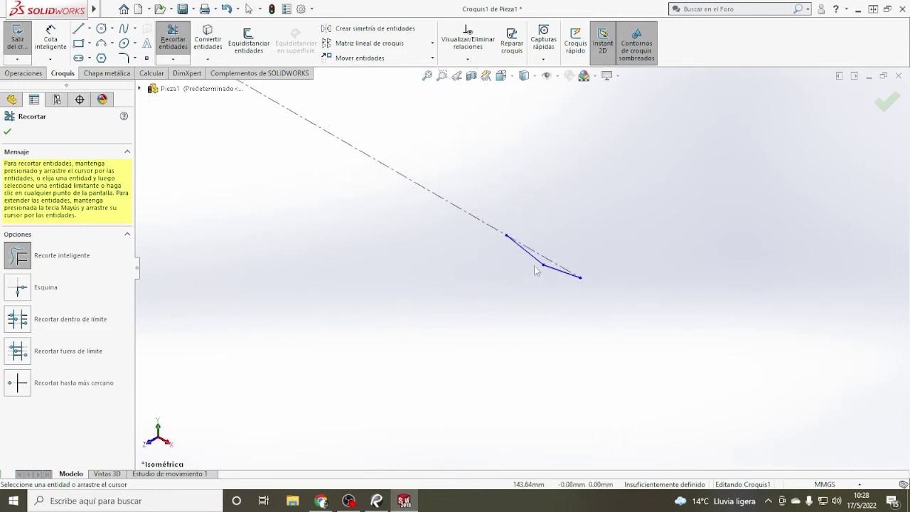
key(Escape)
Step: Delete the leftover sketch point on the centre line
click(580, 277)
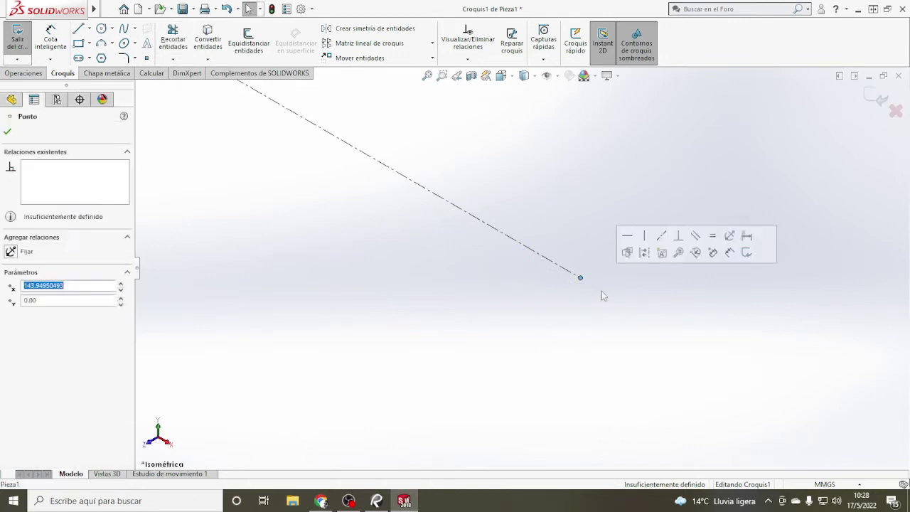
key(Delete)
click(524, 254)
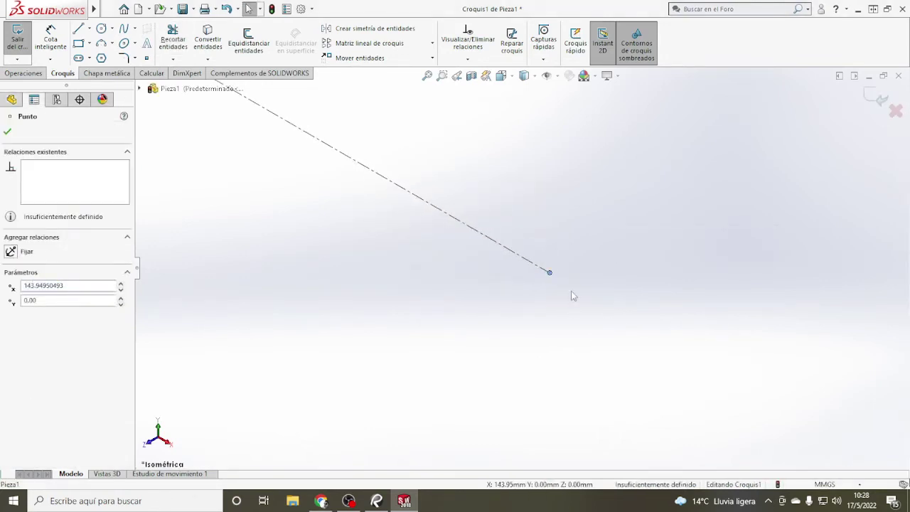
key(Escape)
Step: Exit the sketch, show Croquis1 with dimensions, and compare it against the Revu drawing
click(878, 99)
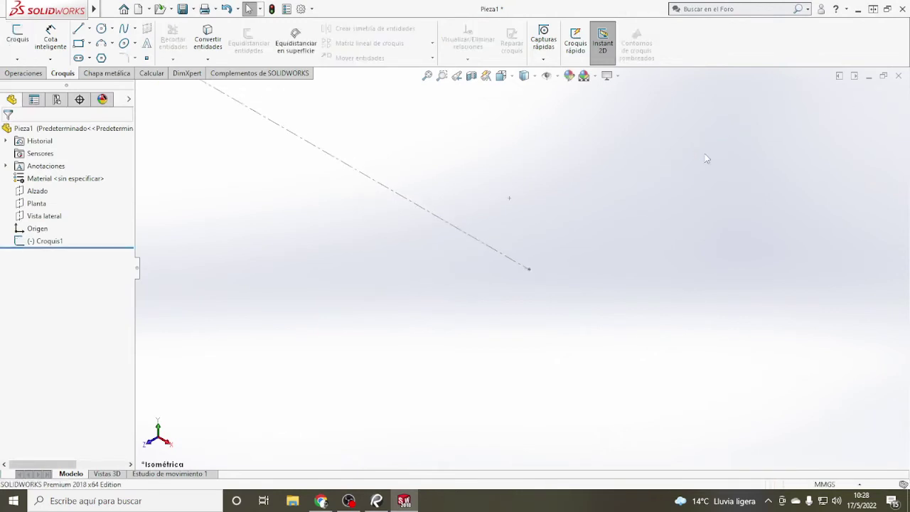
scroll(407, 194, down, 5)
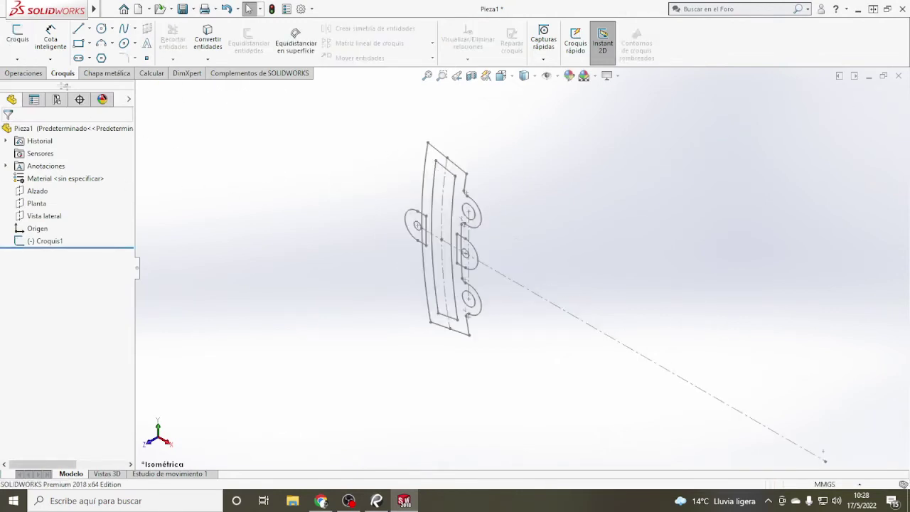
click(44, 241)
click(23, 215)
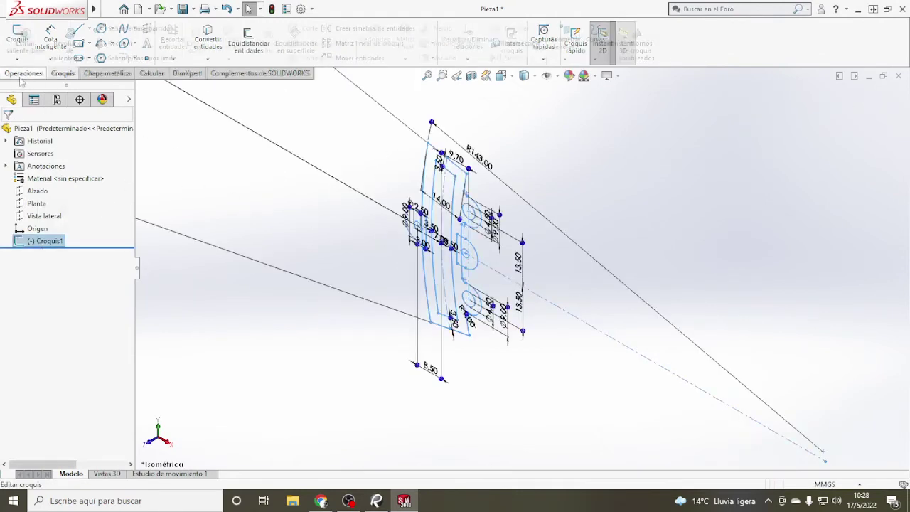
click(377, 501)
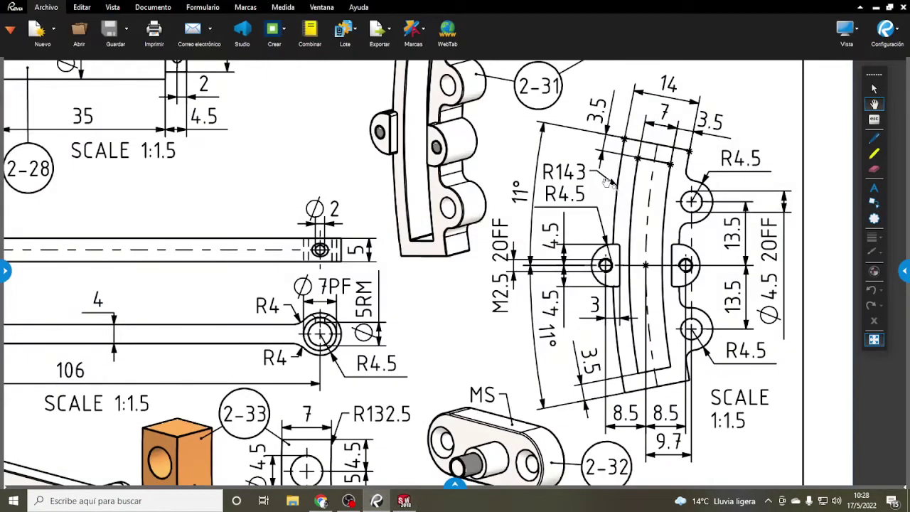
scroll(606, 182, down, 2)
scroll(502, 176, up, 2)
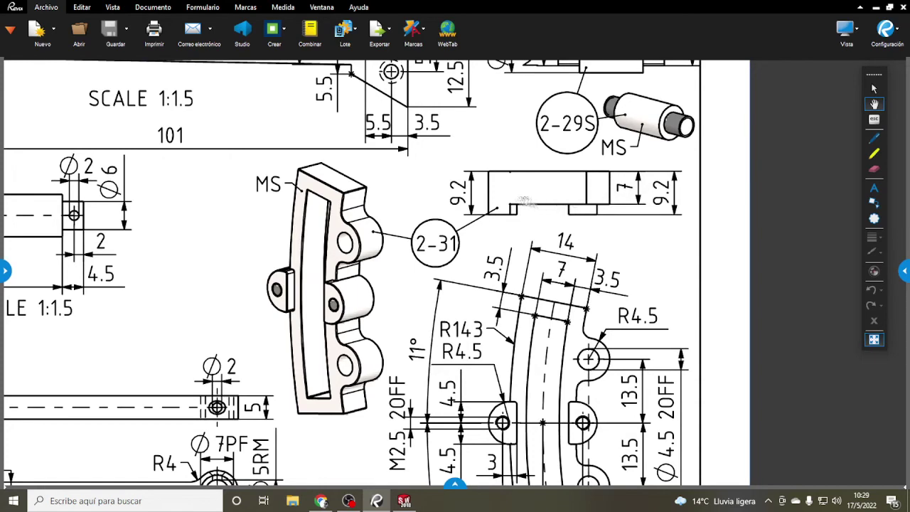
click(404, 500)
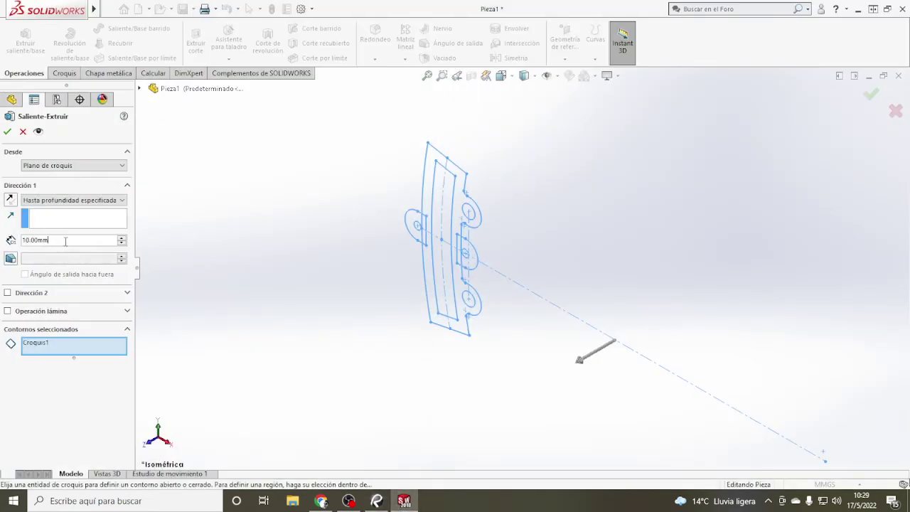
Step: Set the extrusion to 7 mm Mid Plane and clear the whole sketch from the contours
text(7)
scroll(458, 188, down, 3)
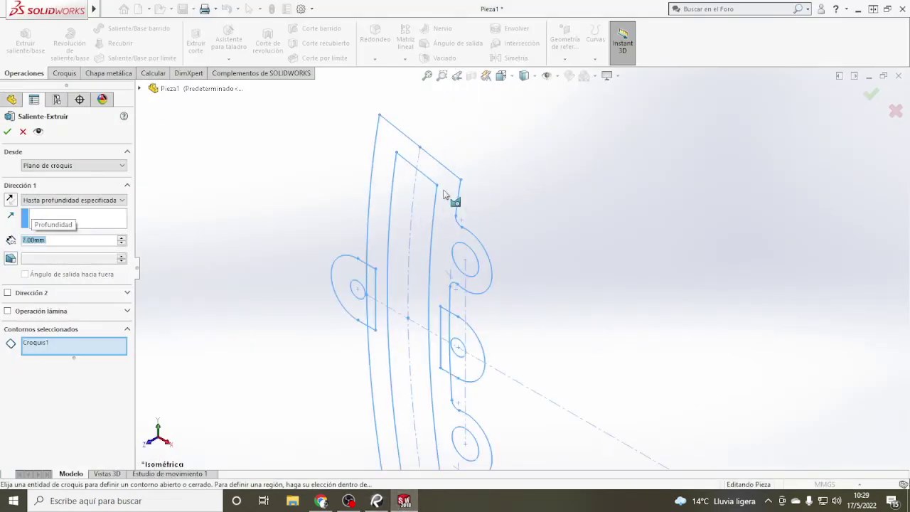
click(452, 191)
click(71, 200)
click(62, 252)
click(57, 325)
key(Delete)
Step: Select the main outline region as the first contour and compare the preview with the drawing
click(57, 325)
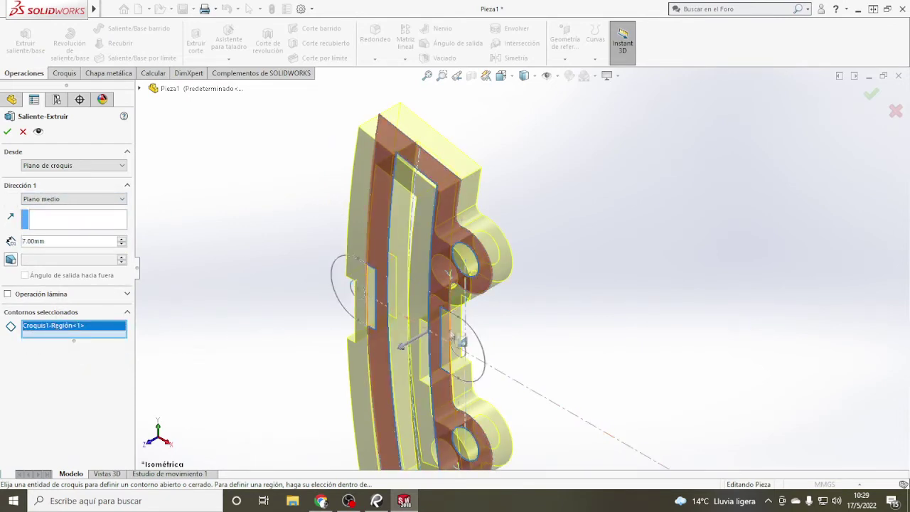
scroll(471, 356, down, 3)
scroll(471, 356, up, 3)
mouse_move(491, 334)
middle_down()
mouse_move(541, 323)
mouse_move(524, 300)
mouse_move(507, 313)
mouse_move(514, 309)
mouse_move(447, 308)
mouse_move(556, 292)
middle_up()
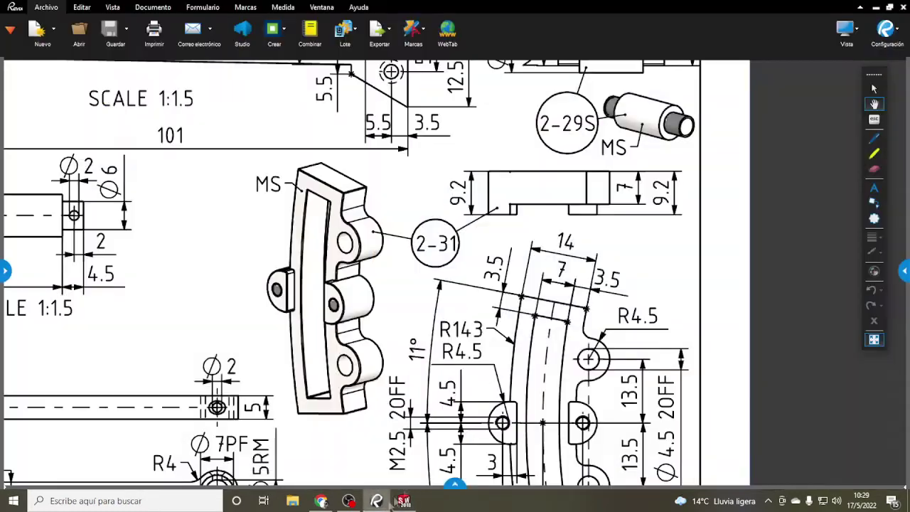
click(377, 500)
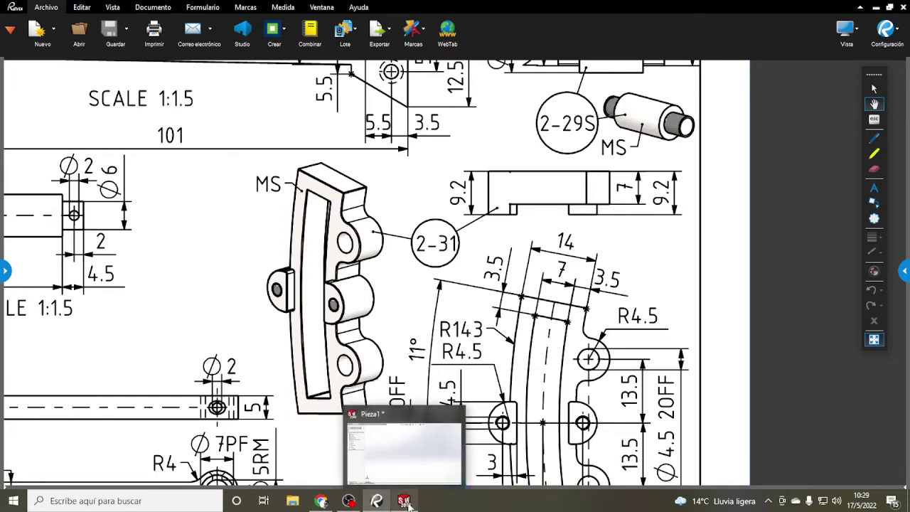
mouse_move(404, 501)
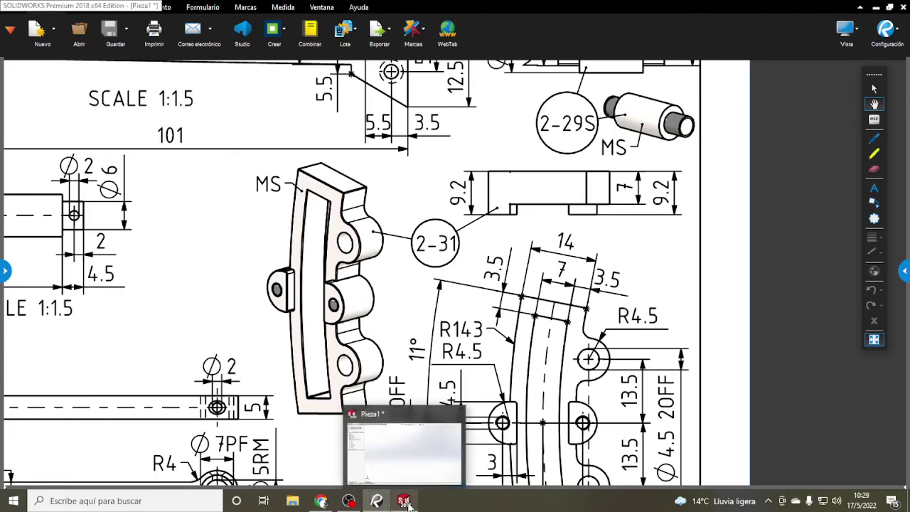
click(403, 500)
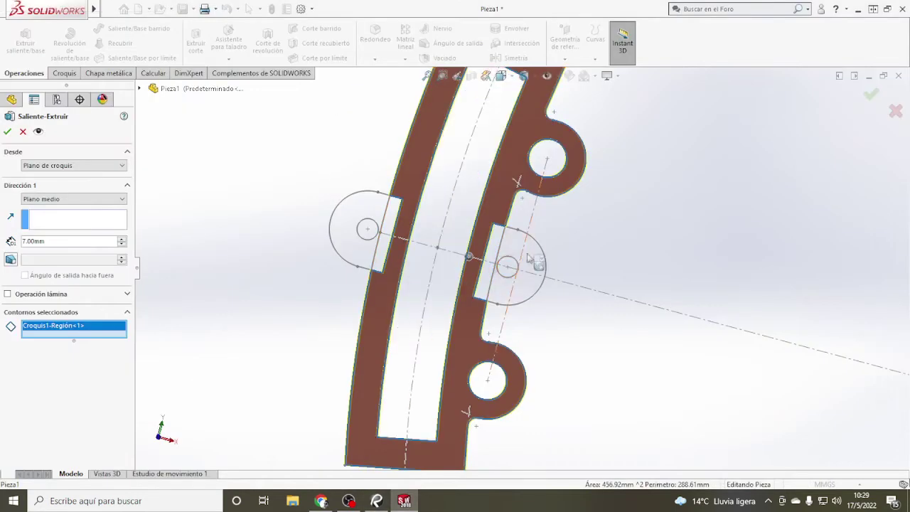
Step: Add the right tab, boss and left lug regions and confirm the 7 mm extrusion
click(495, 242)
click(496, 245)
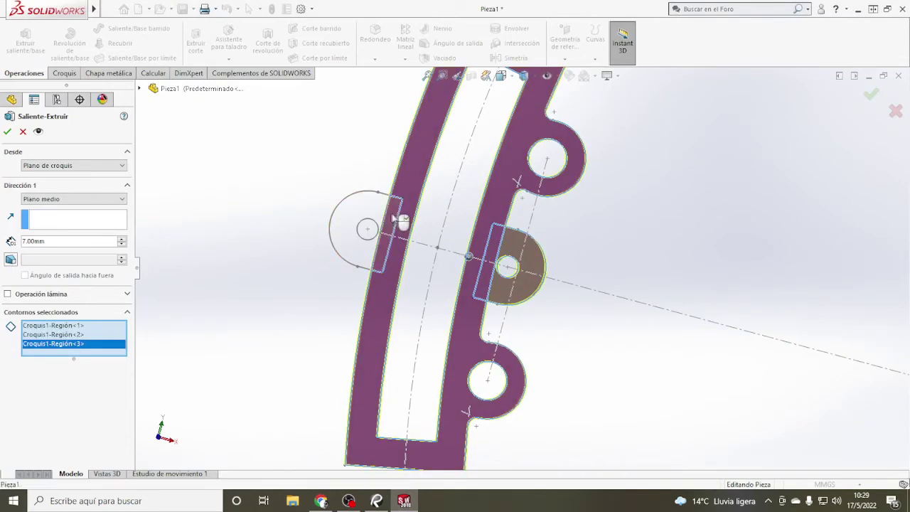
click(395, 214)
click(359, 223)
middle_drag(426, 248, 412, 282)
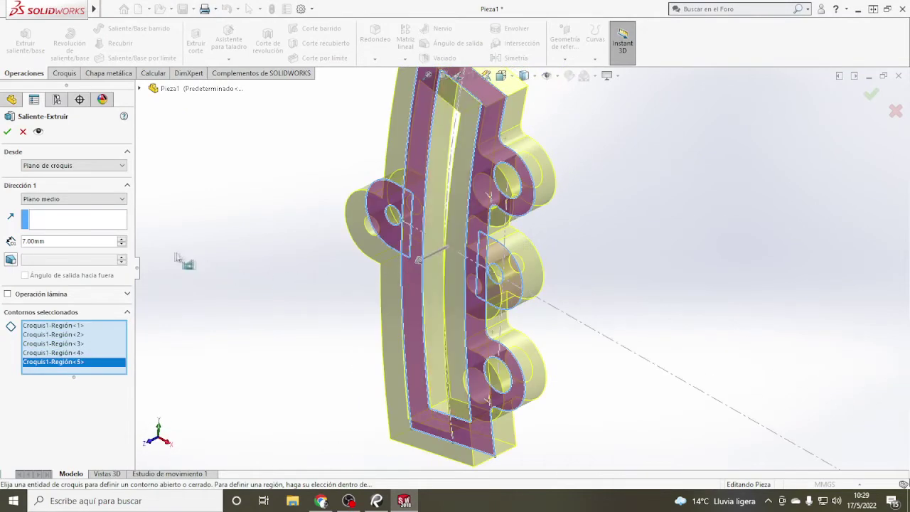
key(Return)
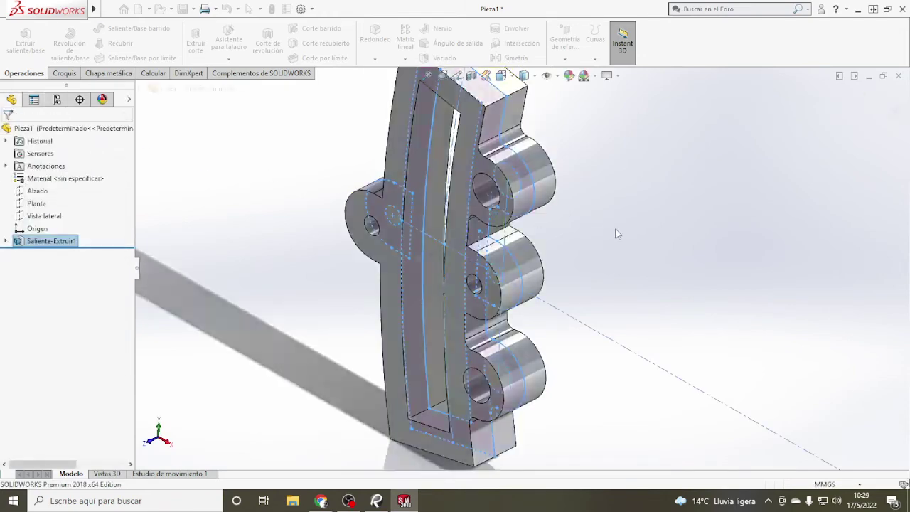
scroll(576, 256, up, 3)
scroll(575, 255, down, 4)
middle_drag(576, 255, 602, 252)
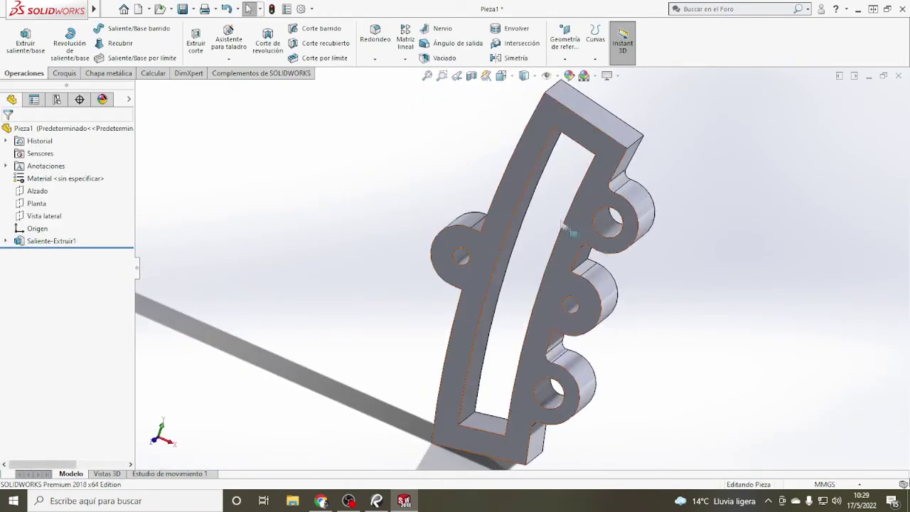
Step: Start a new Extruded Boss from Croquis1 with the contour selection cleared
click(5, 240)
click(59, 254)
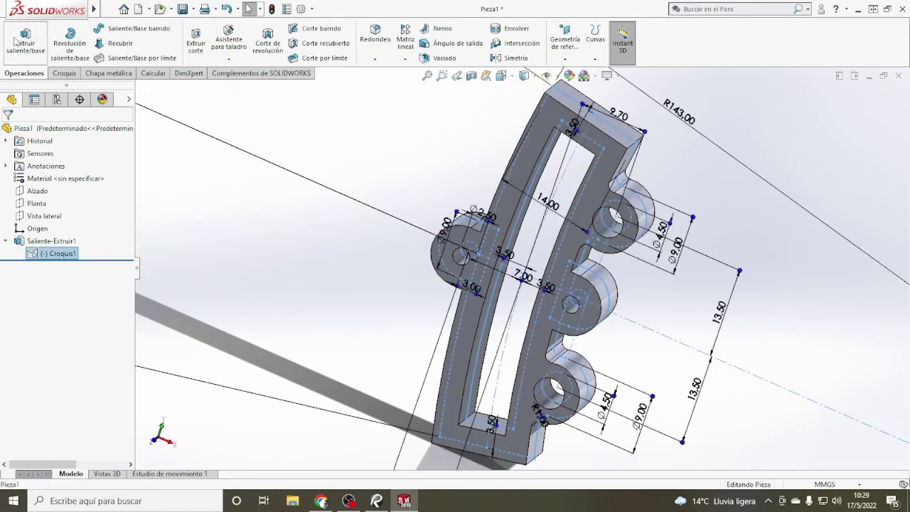
click(25, 40)
click(47, 356)
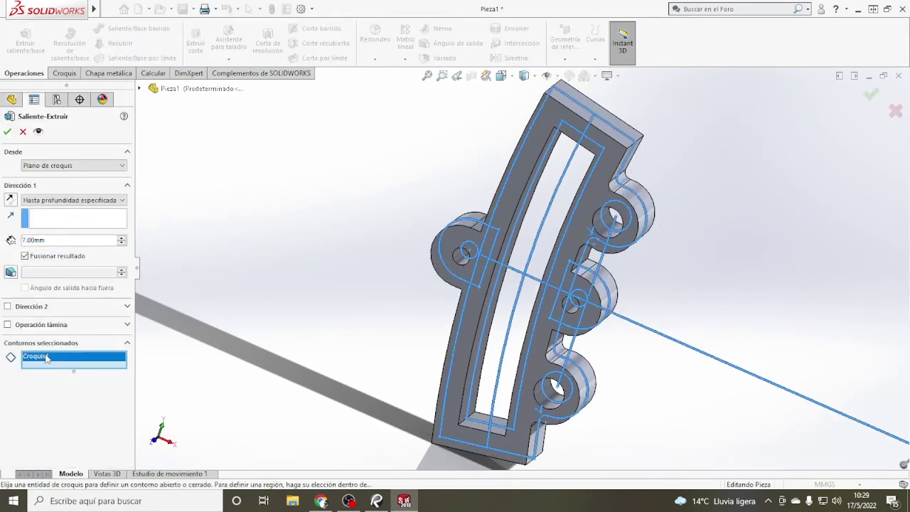
key(Delete)
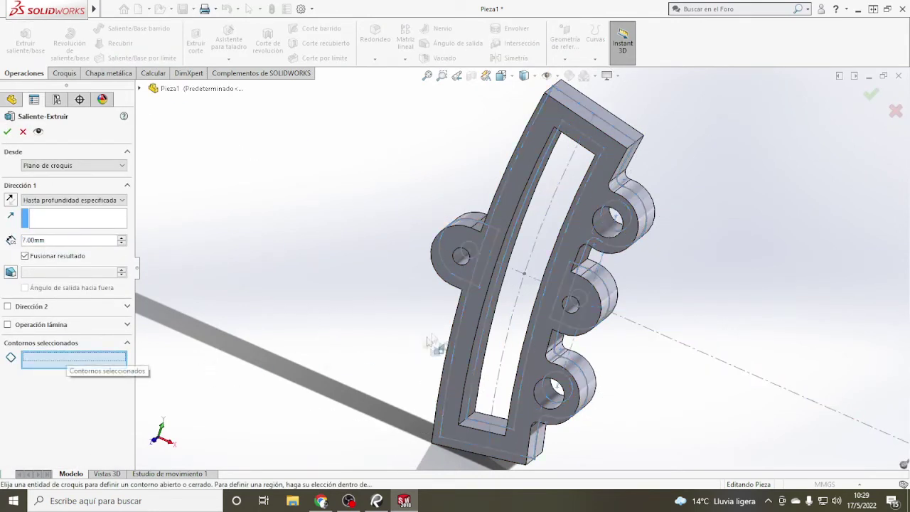
Step: Select the four lug regions, two left and two right, as contours
scroll(517, 242, down, 5)
click(503, 233)
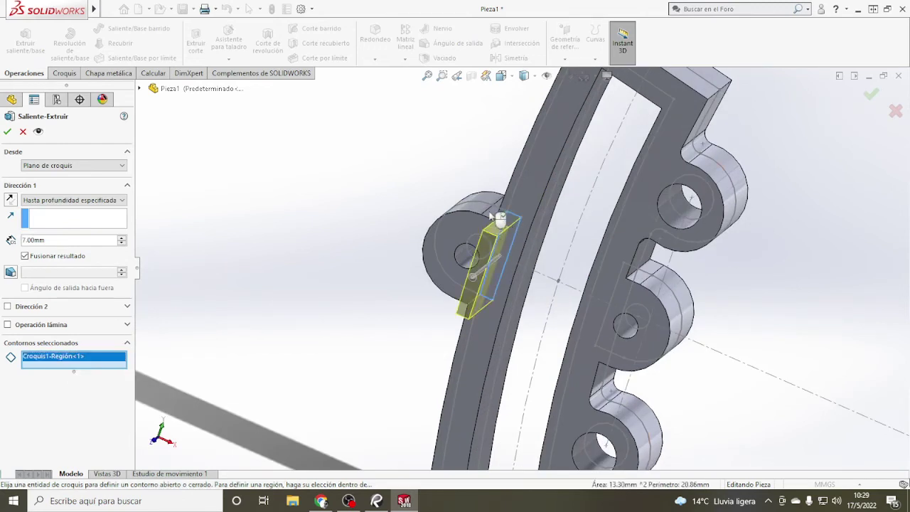
click(498, 219)
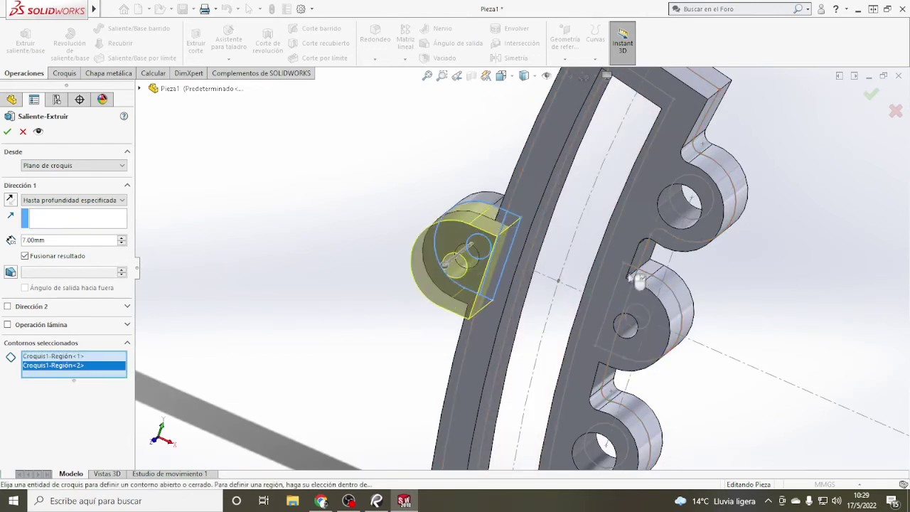
click(623, 296)
click(667, 304)
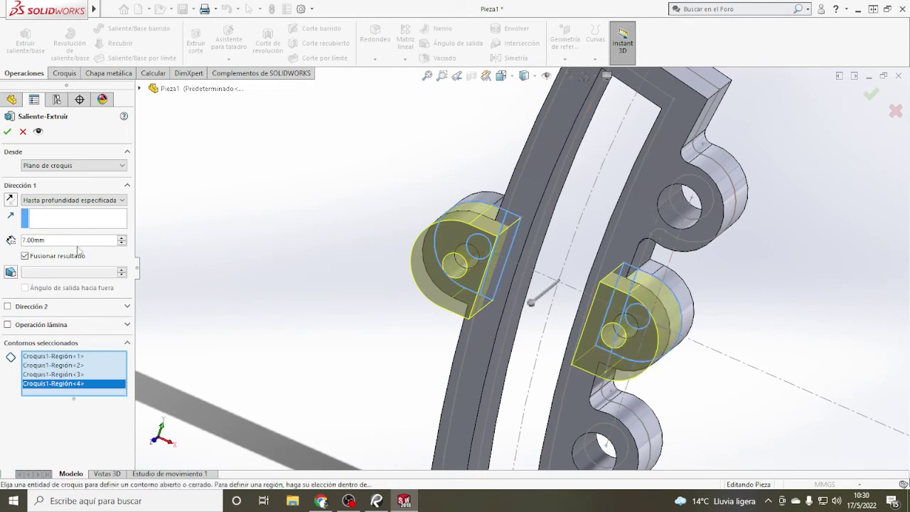
click(377, 502)
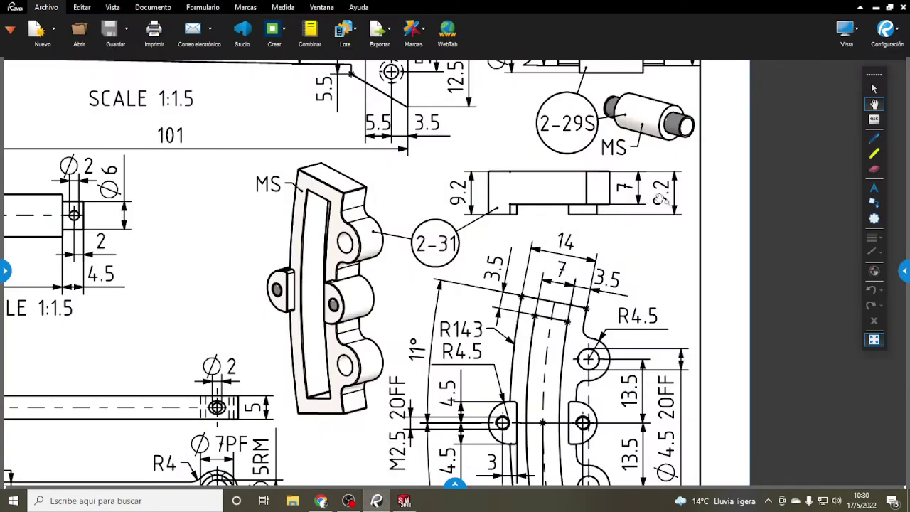
click(404, 501)
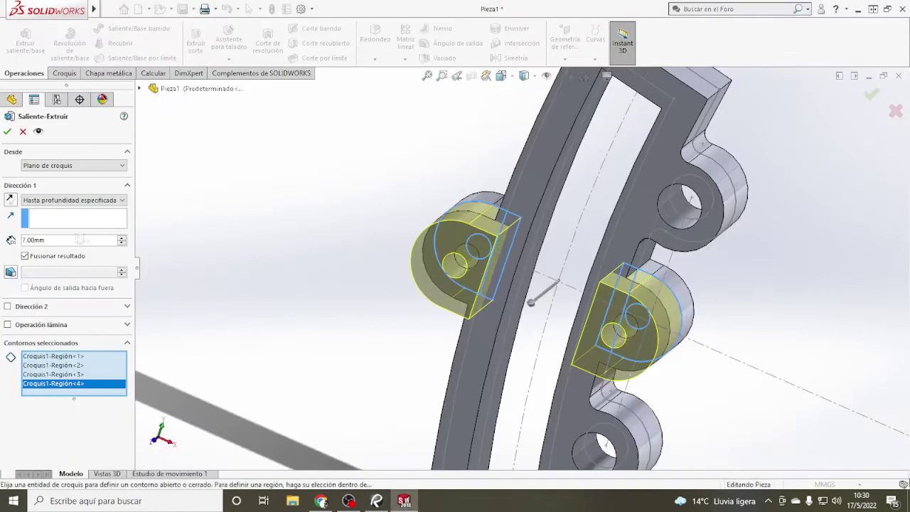
Step: Set the lug extrusion depth to 2.2 mm
text(2.2)
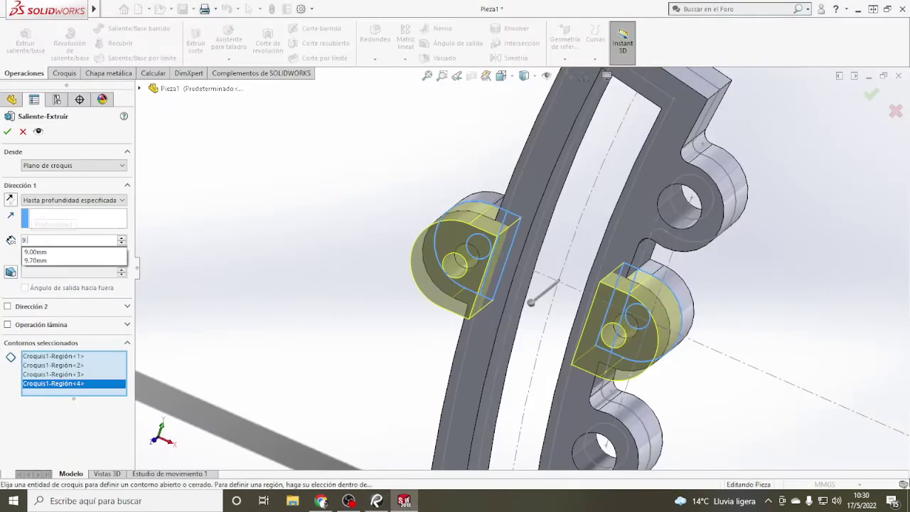
key(Return)
click(51, 255)
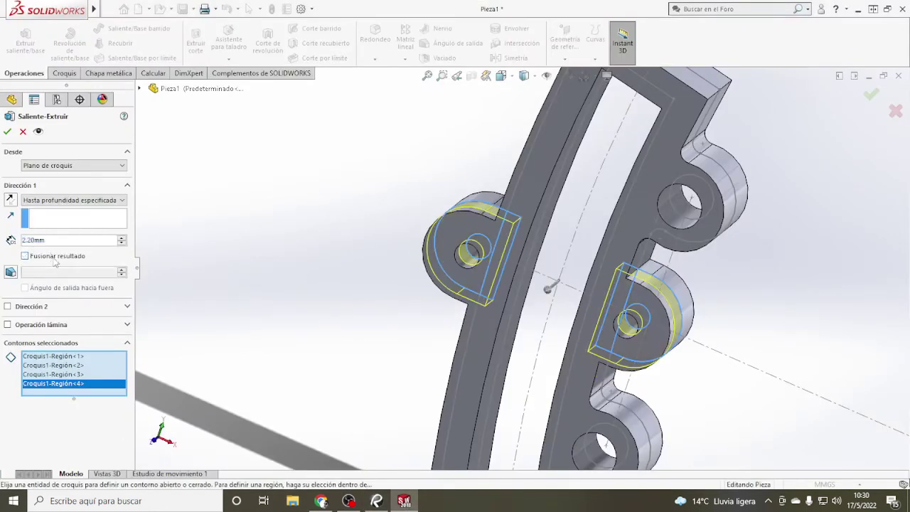
middle_drag(471, 289, 453, 336)
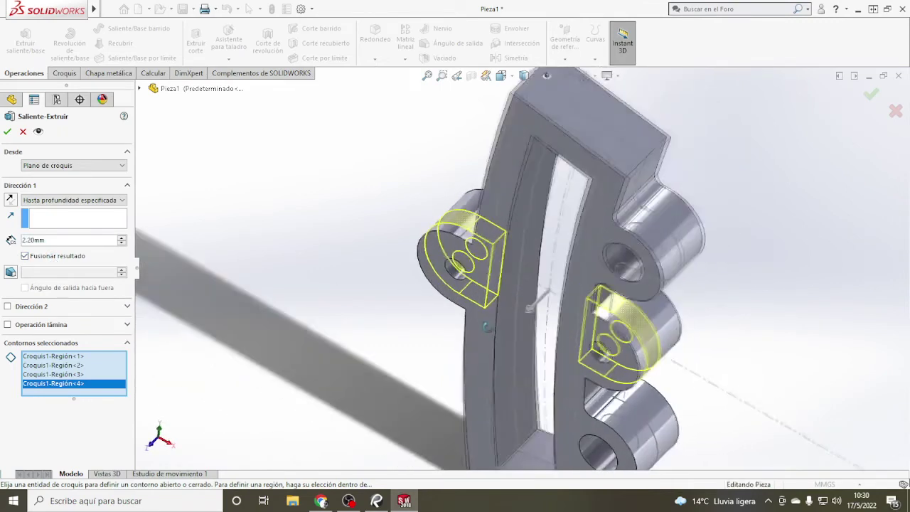
Step: Start the lug extrusion from the slider's front face, accept it, and view isometric
click(71, 200)
click(74, 165)
click(74, 165)
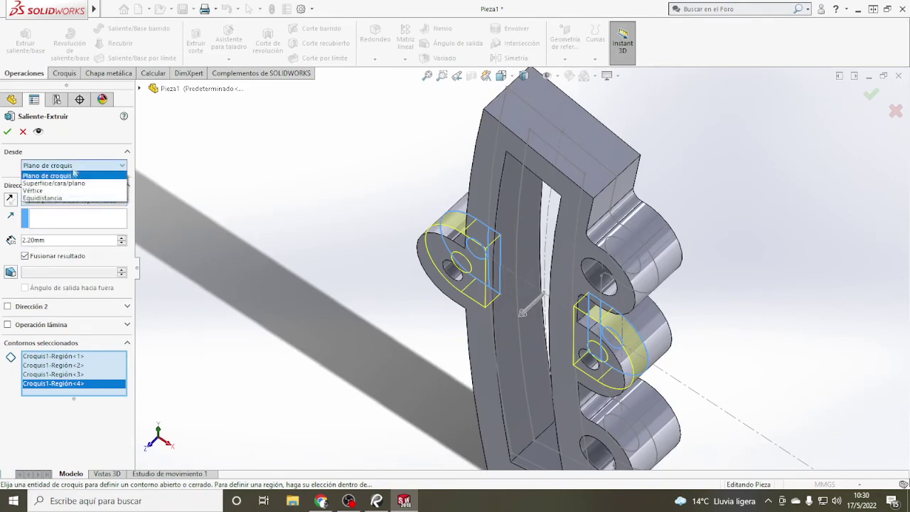
click(71, 183)
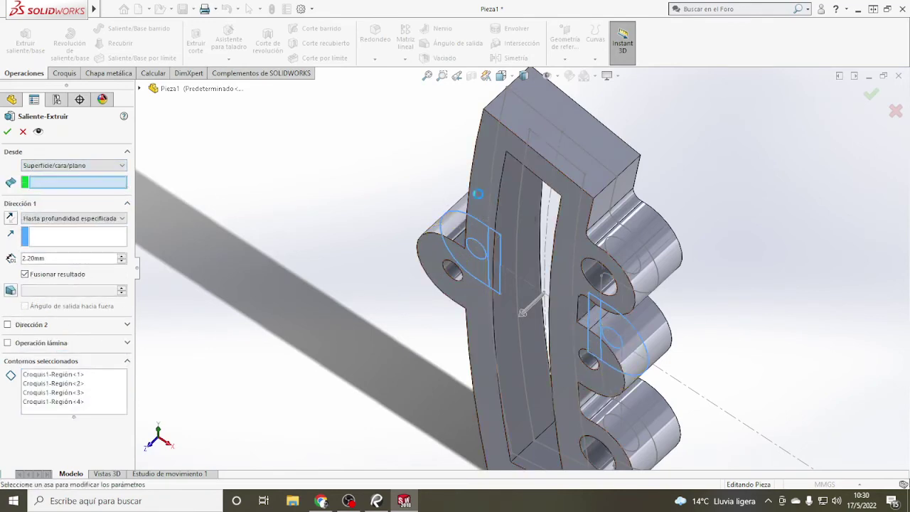
click(482, 198)
mouse_move(476, 246)
middle_down()
mouse_move(523, 250)
mouse_move(551, 280)
middle_up()
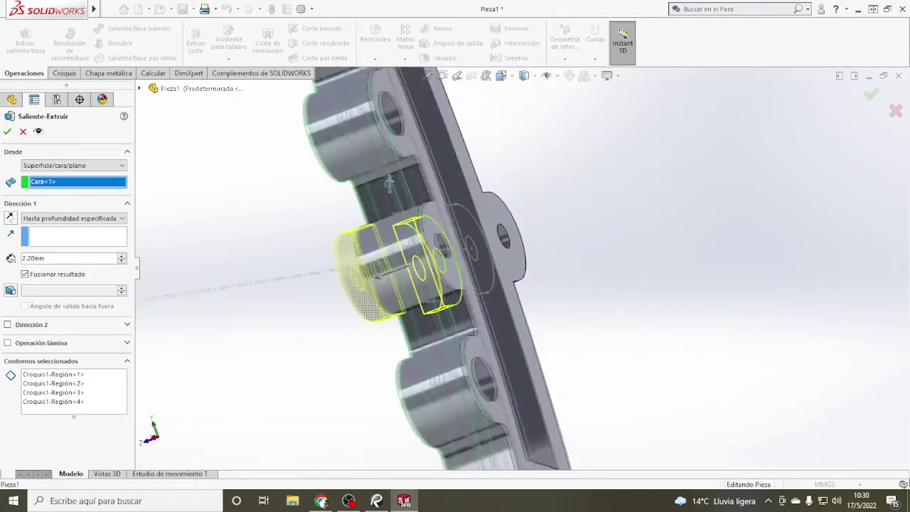
click(7, 133)
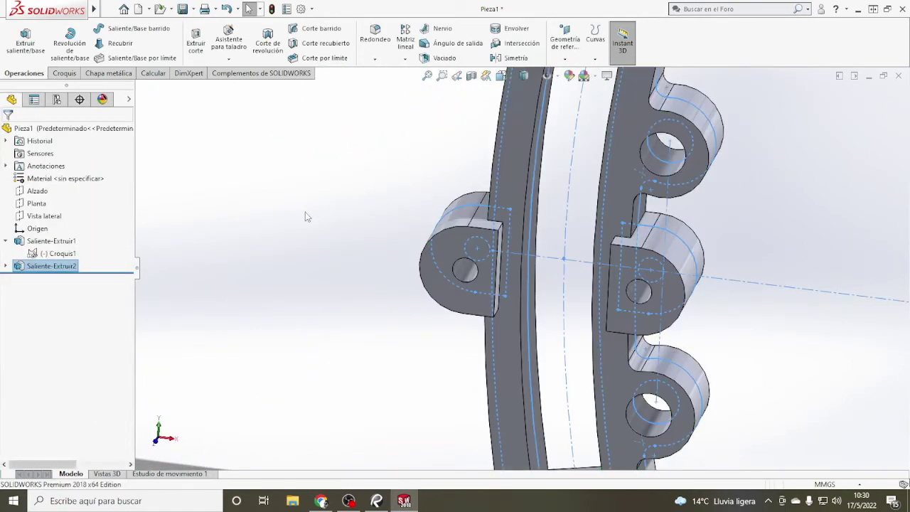
key(ctrl+7)
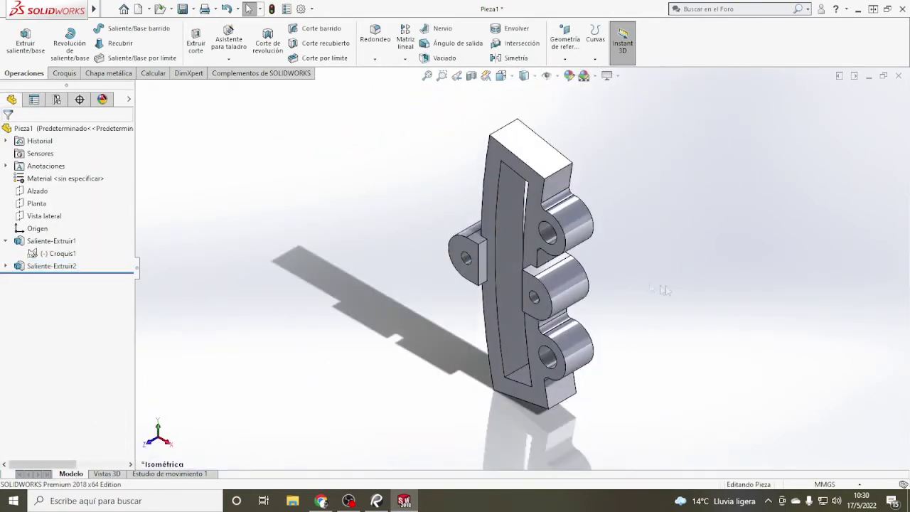
click(377, 499)
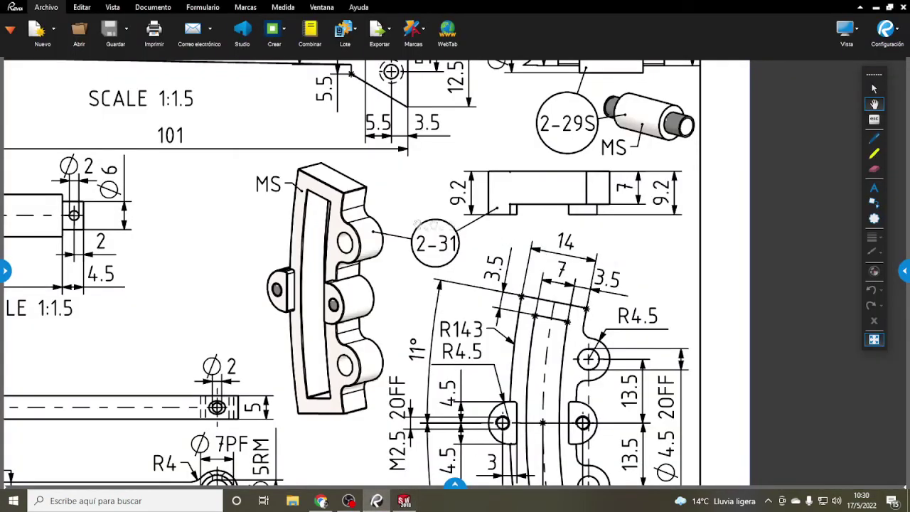
drag(370, 321, 372, 250)
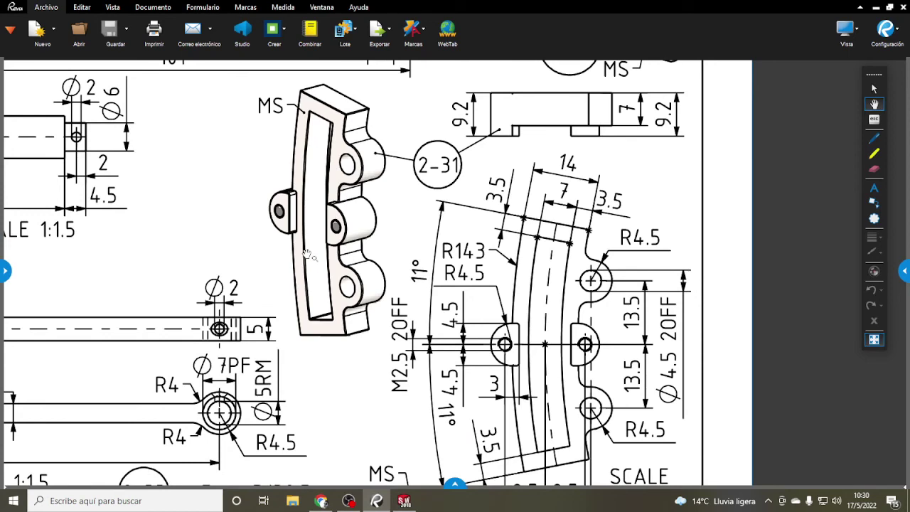
drag(353, 231, 350, 208)
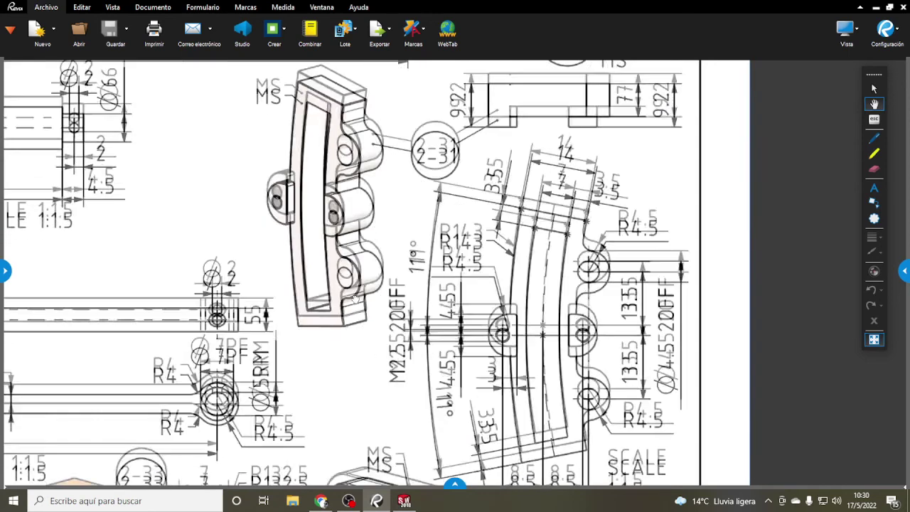
click(403, 500)
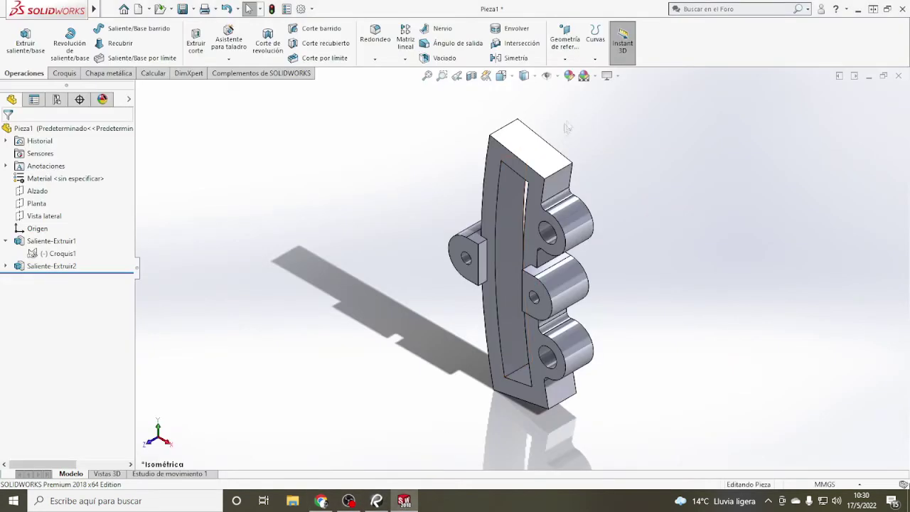
Step: Assign Acero aleado alloy steel to the part and switch to the plain white scene
click(54, 178)
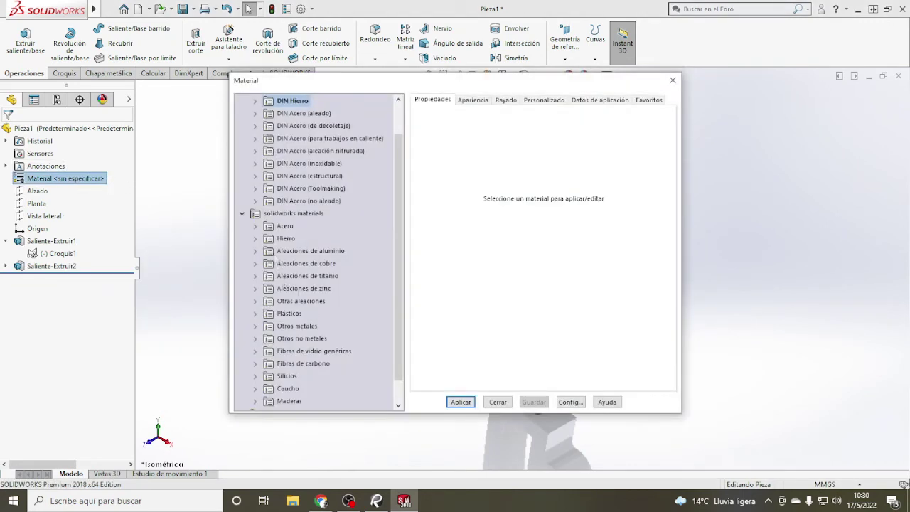
double_click(264, 226)
click(308, 363)
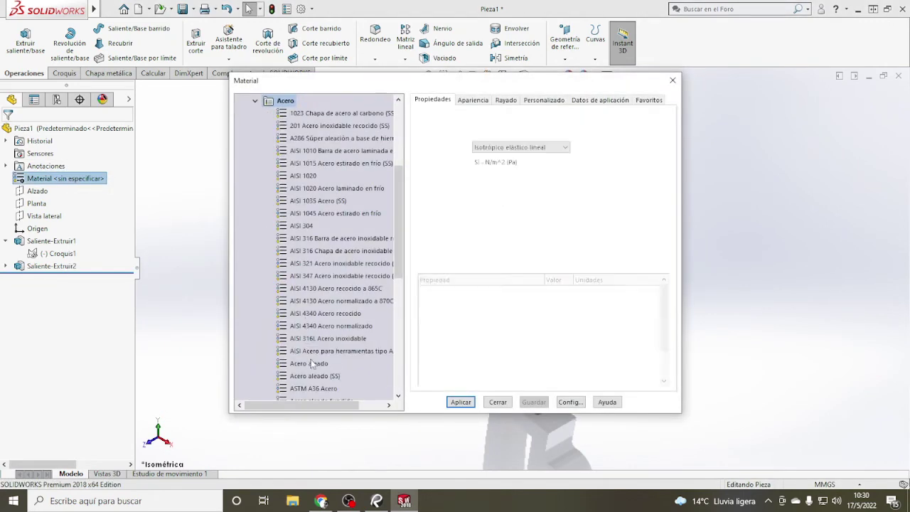
click(460, 402)
click(497, 403)
click(584, 75)
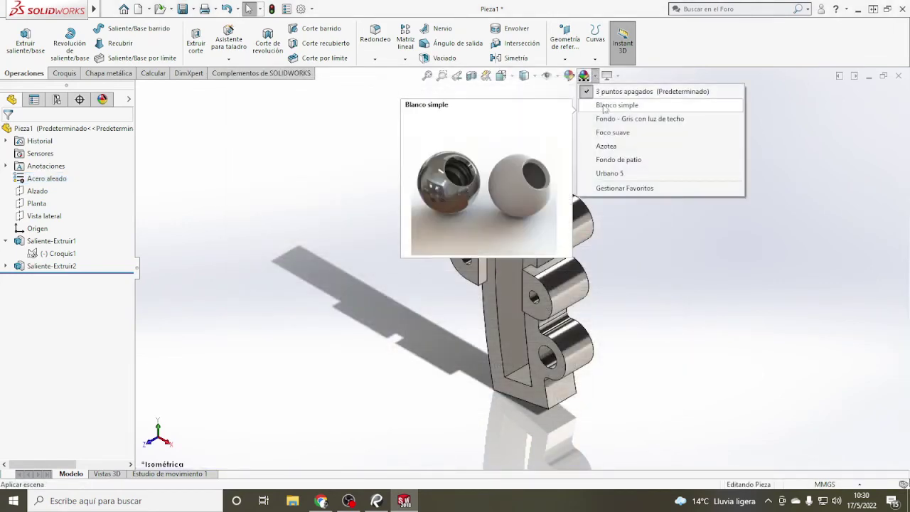
click(627, 132)
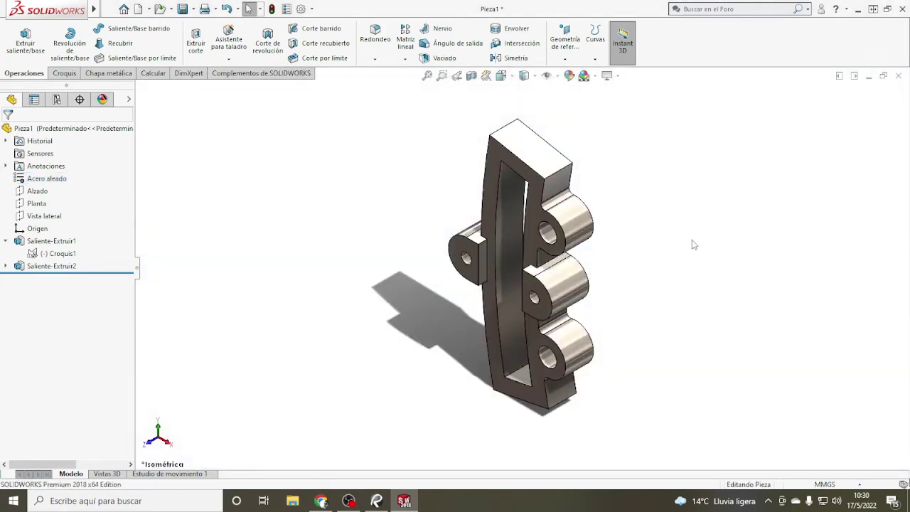